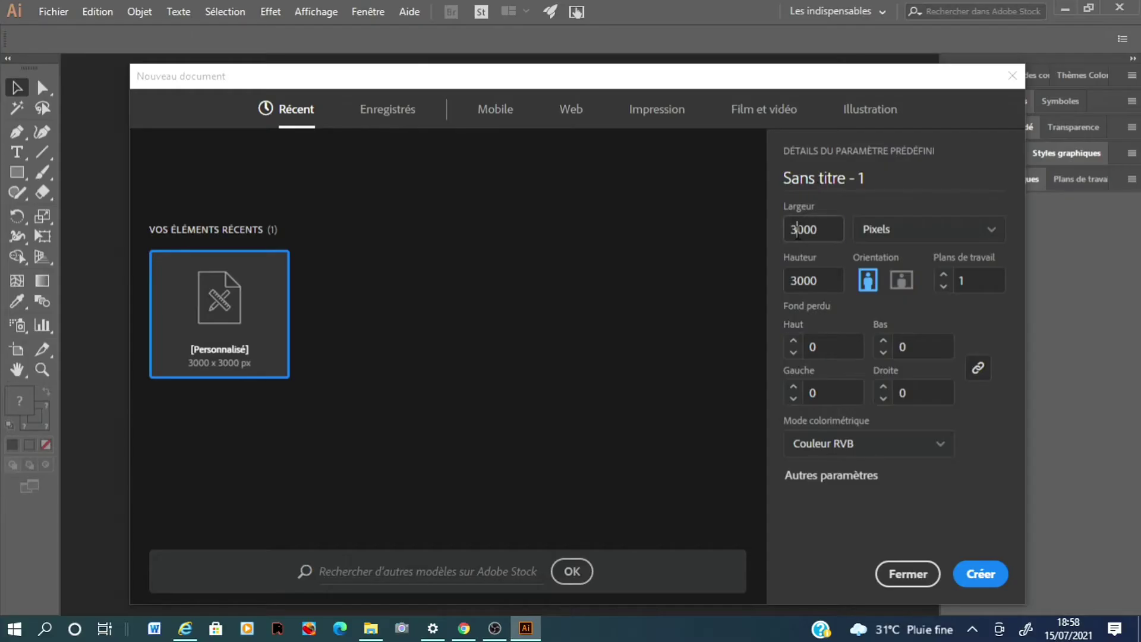
Create a 3000 × 3000 px RGB document named Goutellette
{"action": "left_click", "coordinate": [797, 230]}
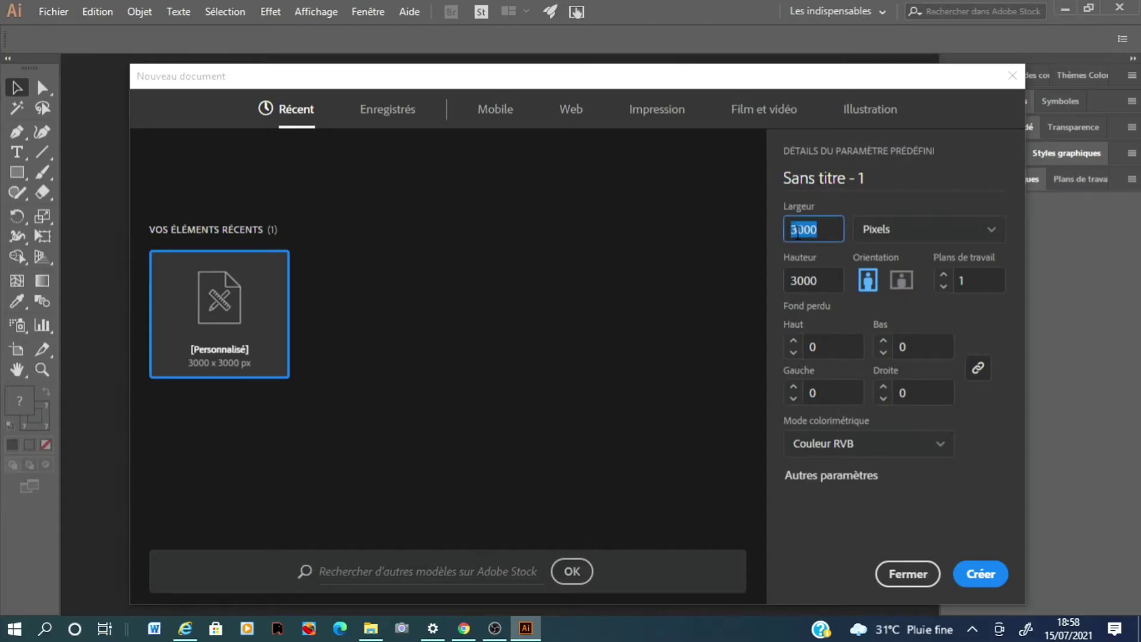
{"action": "left_click", "coordinate": [873, 180]}
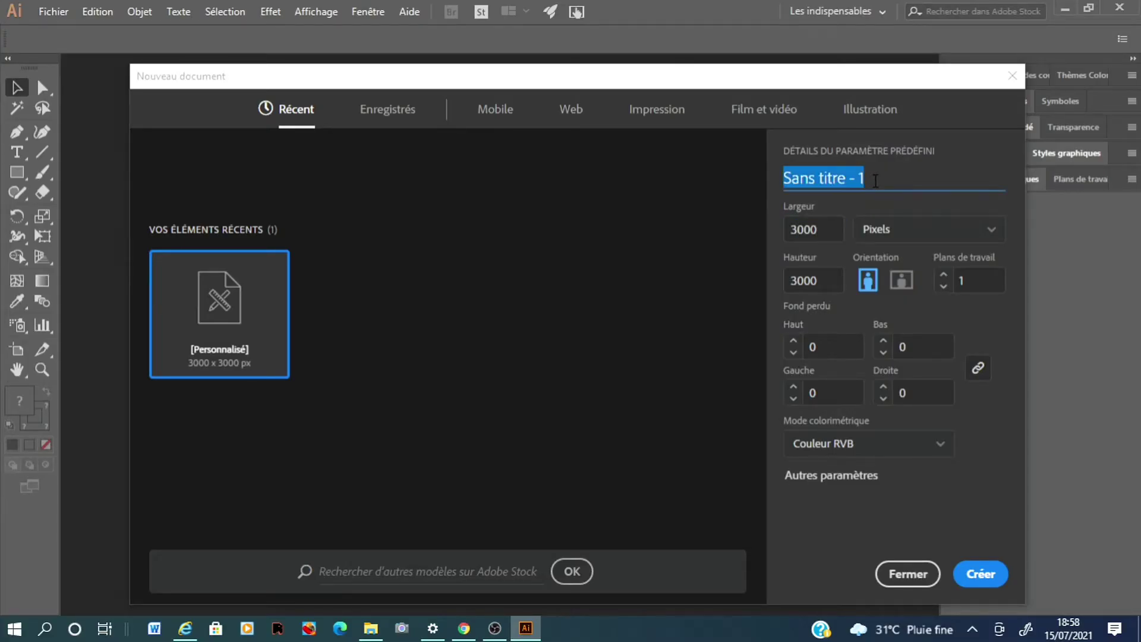
{"action": "key", "text": "BackSpace"}
{"action": "type", "text": "Goutellette"}
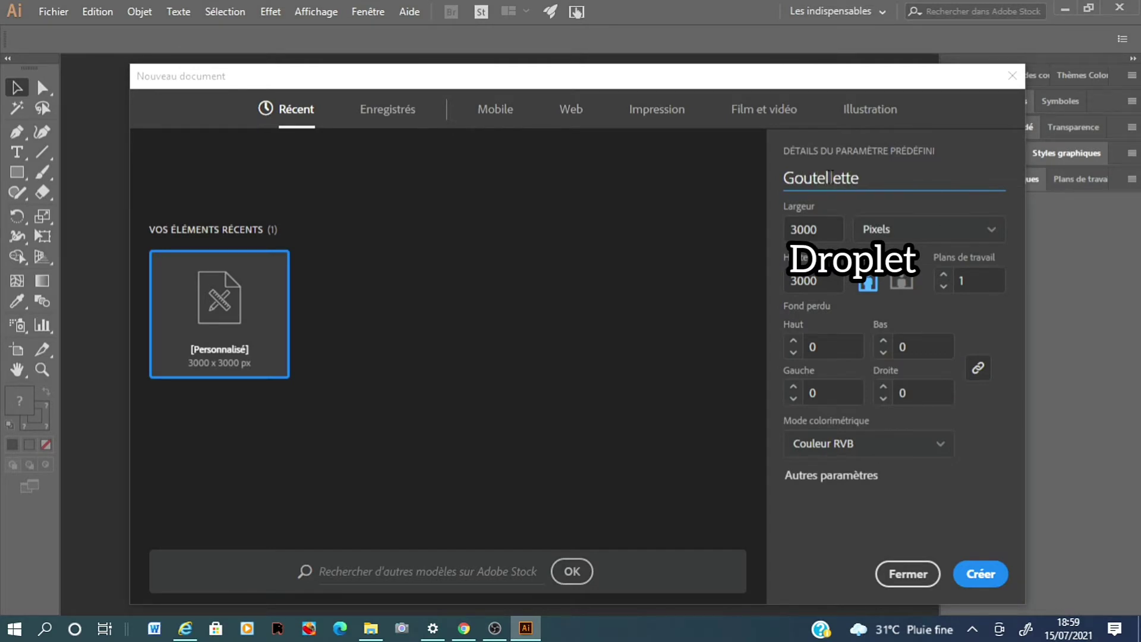
{"action": "left_click", "coordinate": [971, 574]}
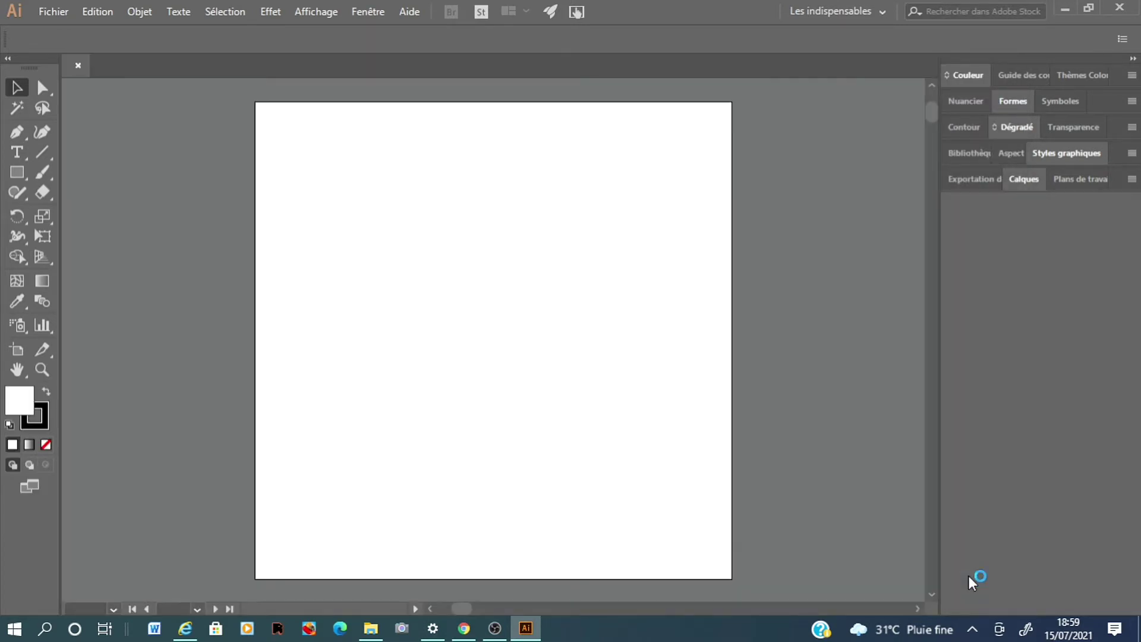
Import the green water-droplet photo and scale it up across the artboard
{"action": "left_click", "coordinate": [87, 13]}
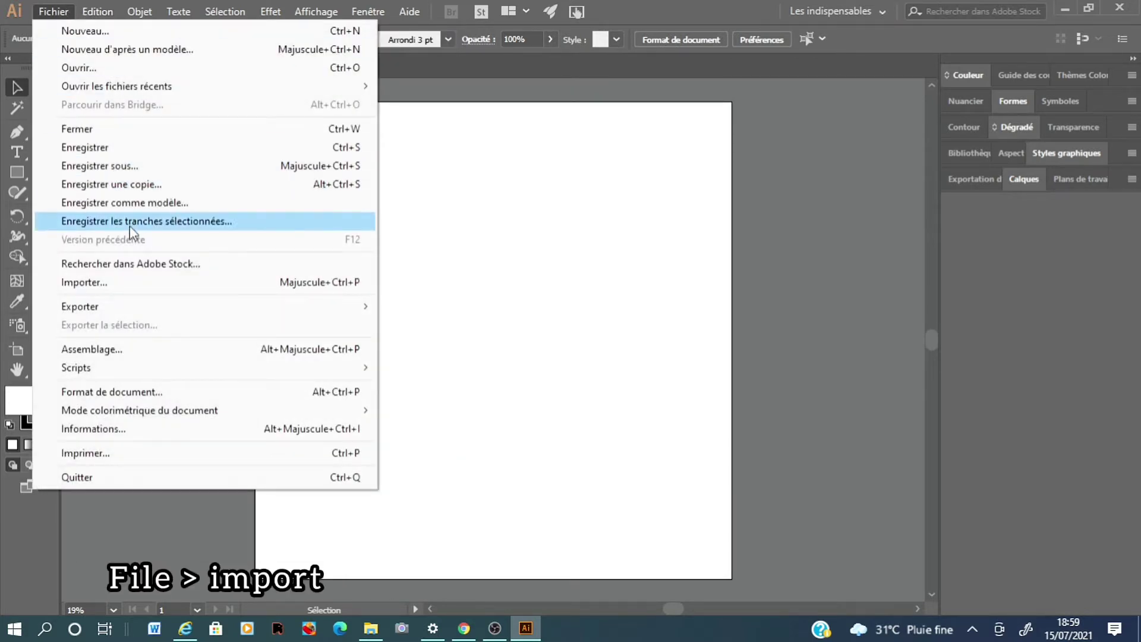
{"action": "left_click", "coordinate": [139, 285]}
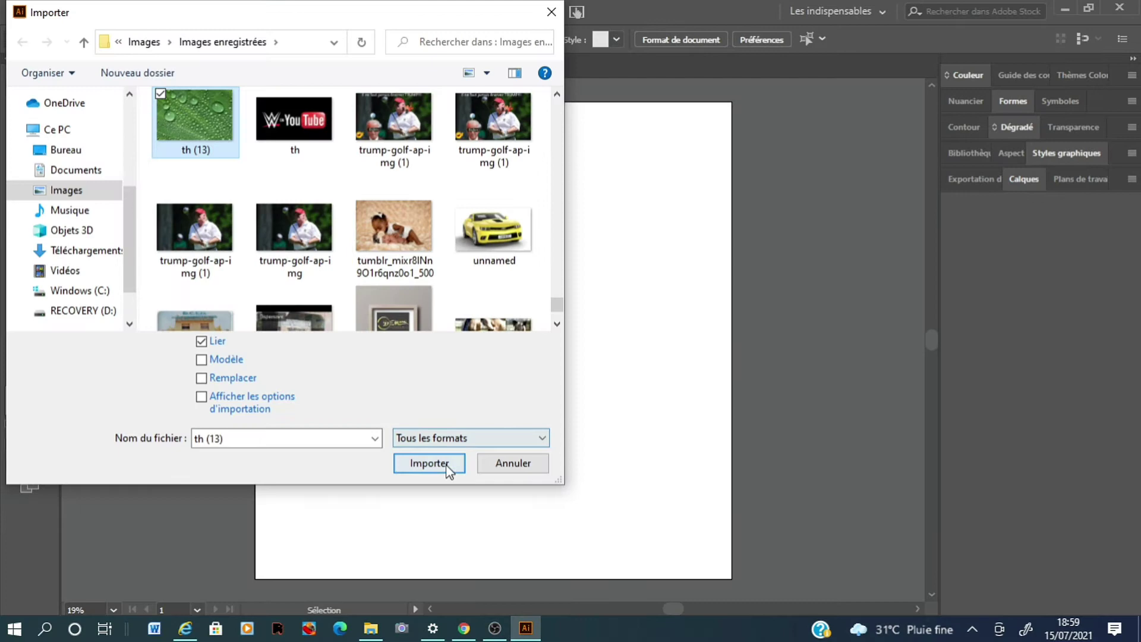
{"action": "left_click", "coordinate": [447, 469]}
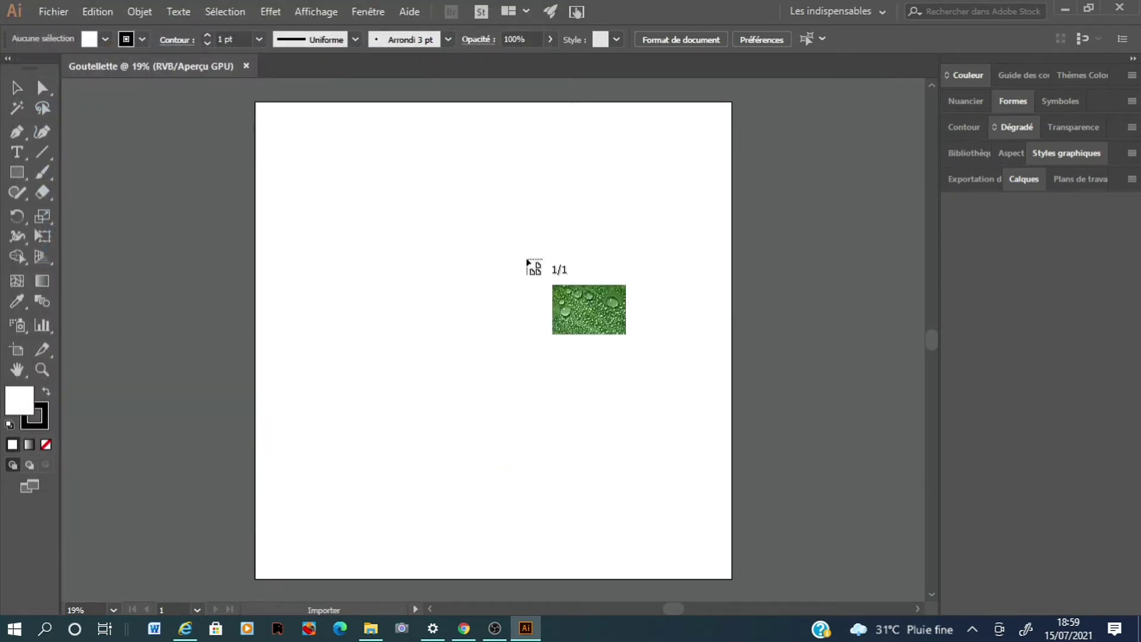
{"action": "left_click", "coordinate": [529, 252]}
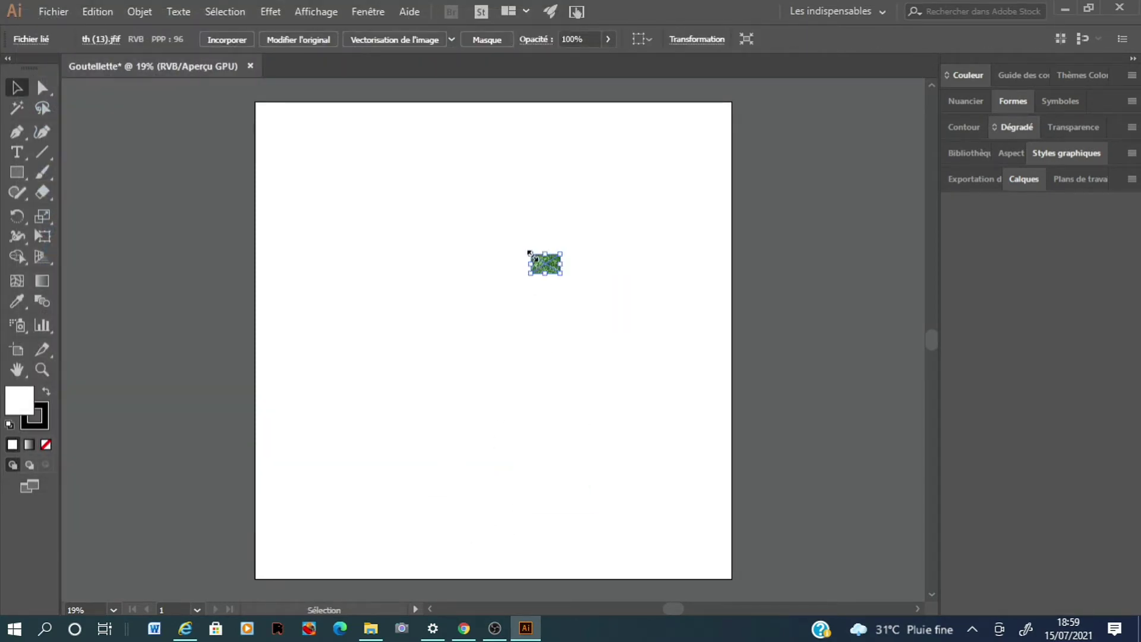
{"action": "left_click_drag", "start_coordinate": [562, 275], "coordinate": [28, 238]}
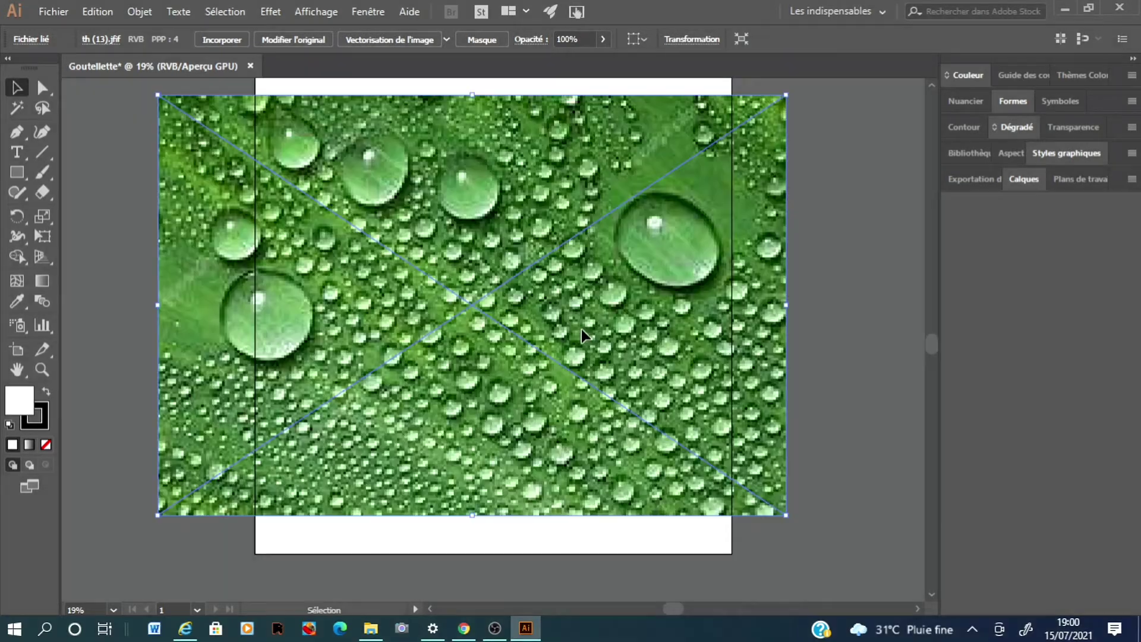
Trace the largest droplet in the photo as a closed curved path with the Pen tool
{"action": "key", "text": "p"}
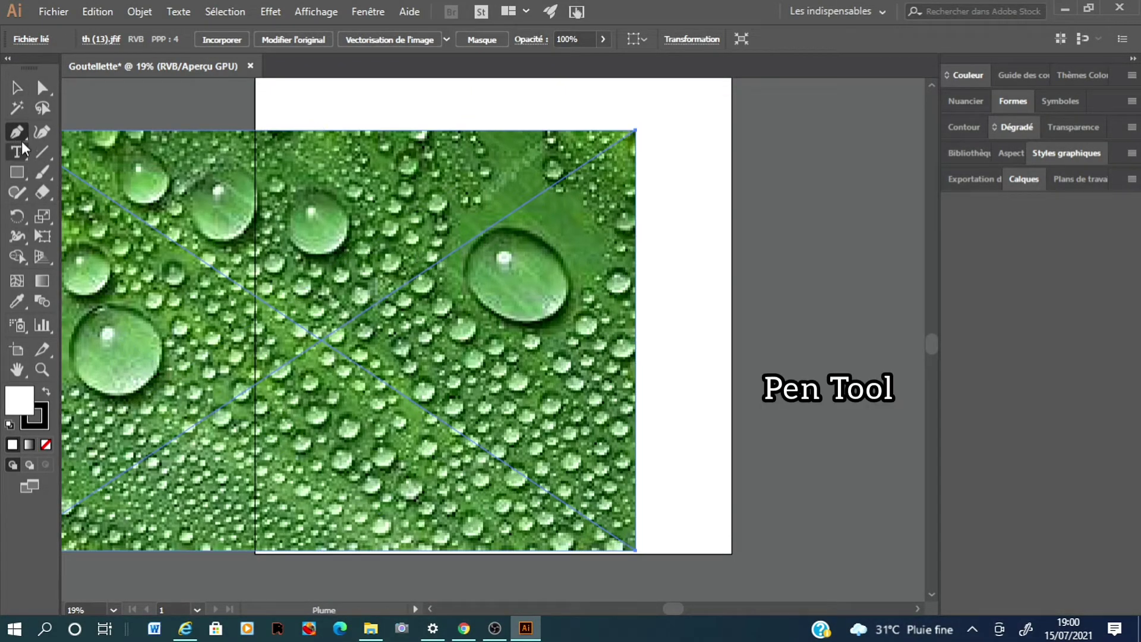
{"action": "left_click", "coordinate": [479, 239]}
{"action": "left_click_drag", "start_coordinate": [467, 284], "coordinate": [480, 309]}
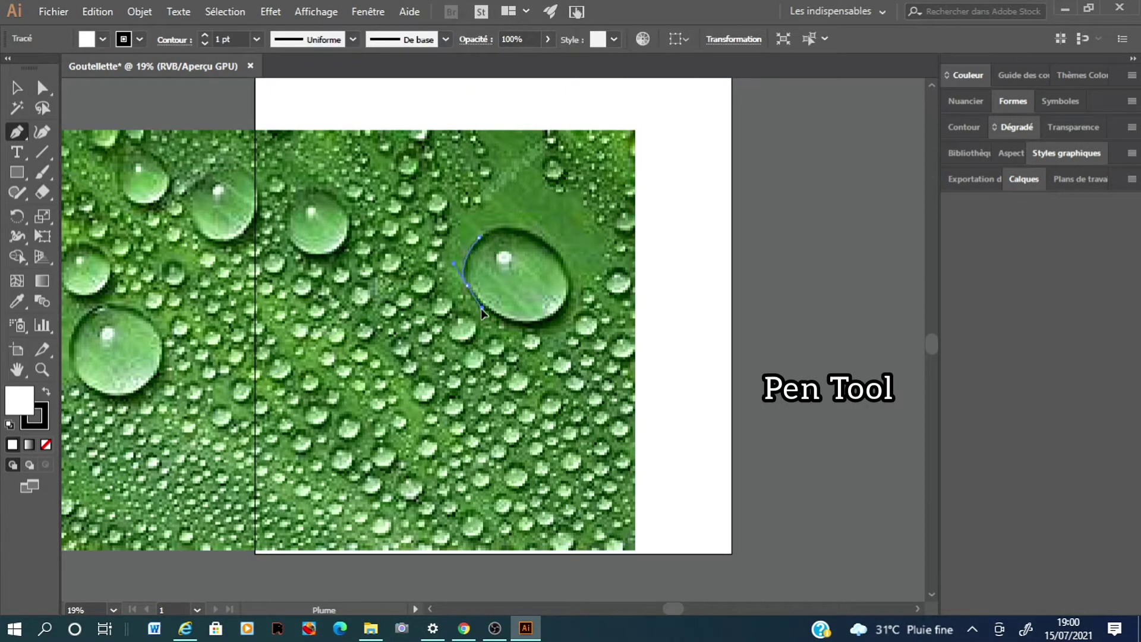
{"action": "left_click", "coordinate": [520, 323]}
{"action": "mouse_move", "coordinate": [562, 307]}
{"action": "left_mouse_down"}
{"action": "mouse_move", "coordinate": [576, 286]}
{"action": "mouse_move", "coordinate": [553, 250]}
{"action": "left_mouse_up"}
{"action": "left_click", "coordinate": [558, 252]}
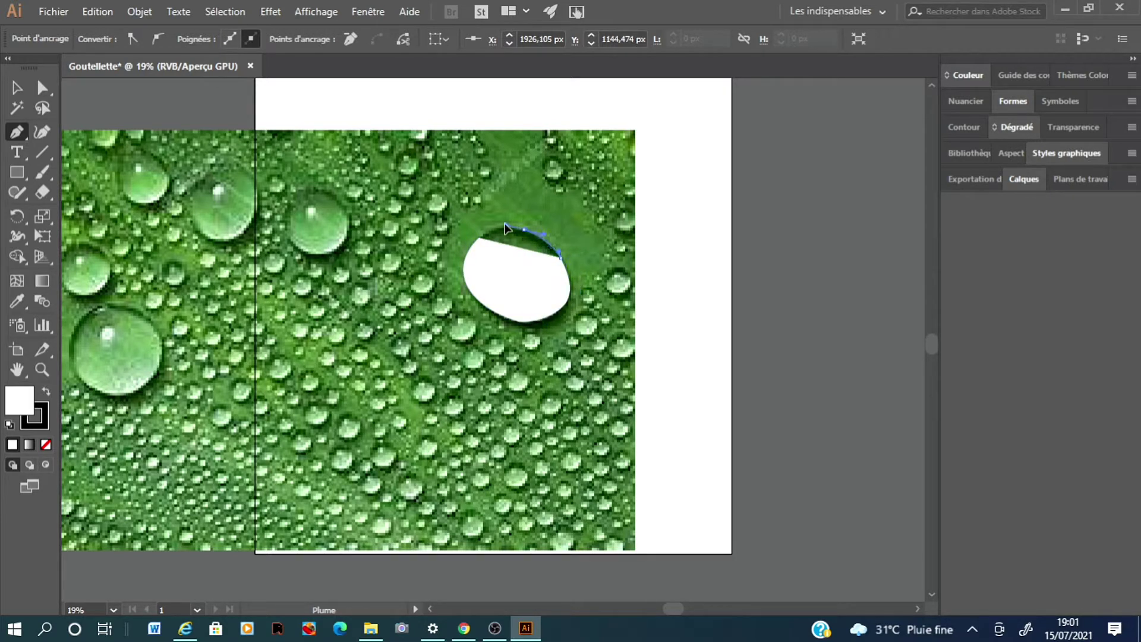
{"action": "left_click_drag", "start_coordinate": [523, 228], "coordinate": [505, 226]}
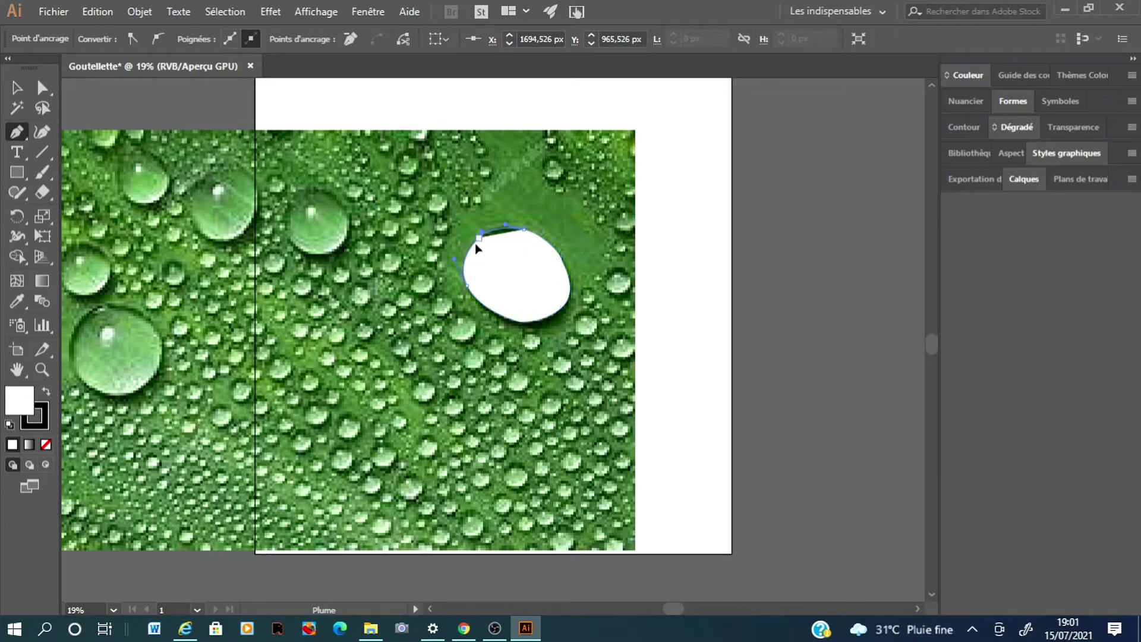
{"action": "left_click", "coordinate": [482, 237]}
Move the white drop shape upward, away from the photo
{"action": "left_click", "coordinate": [15, 88]}
{"action": "mouse_move", "coordinate": [484, 237]}
{"action": "left_mouse_down"}
{"action": "mouse_move", "coordinate": [657, 115]}
{"action": "mouse_move", "coordinate": [519, 97]}
{"action": "left_mouse_up"}
{"action": "double_click", "coordinate": [637, 295]}
Move the photo to the lower left and enlarge the drop outline
{"action": "left_click_drag", "start_coordinate": [637, 295], "coordinate": [393, 516]}
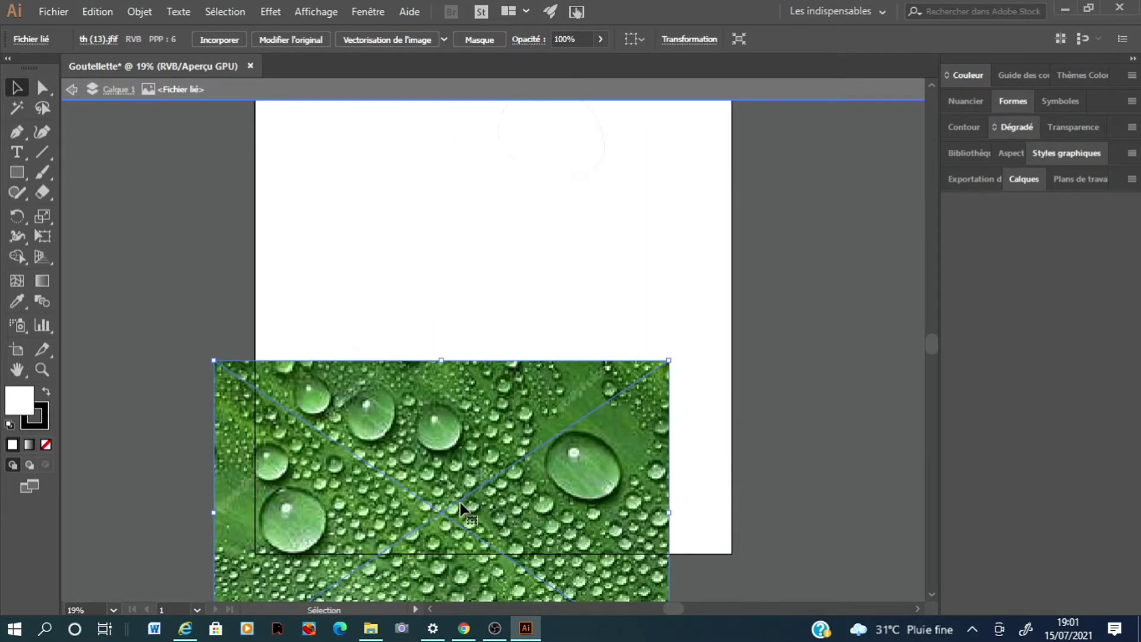
{"action": "key", "text": "Escape"}
{"action": "left_click_drag", "start_coordinate": [497, 145], "coordinate": [438, 214]}
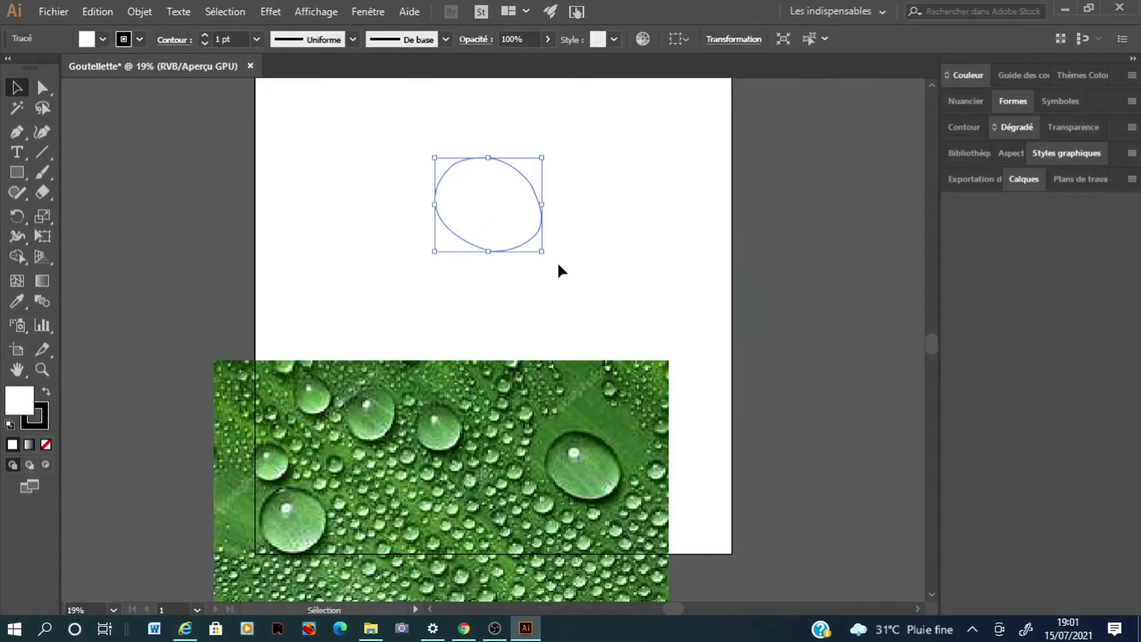
{"action": "left_click_drag", "start_coordinate": [541, 251], "coordinate": [608, 311]}
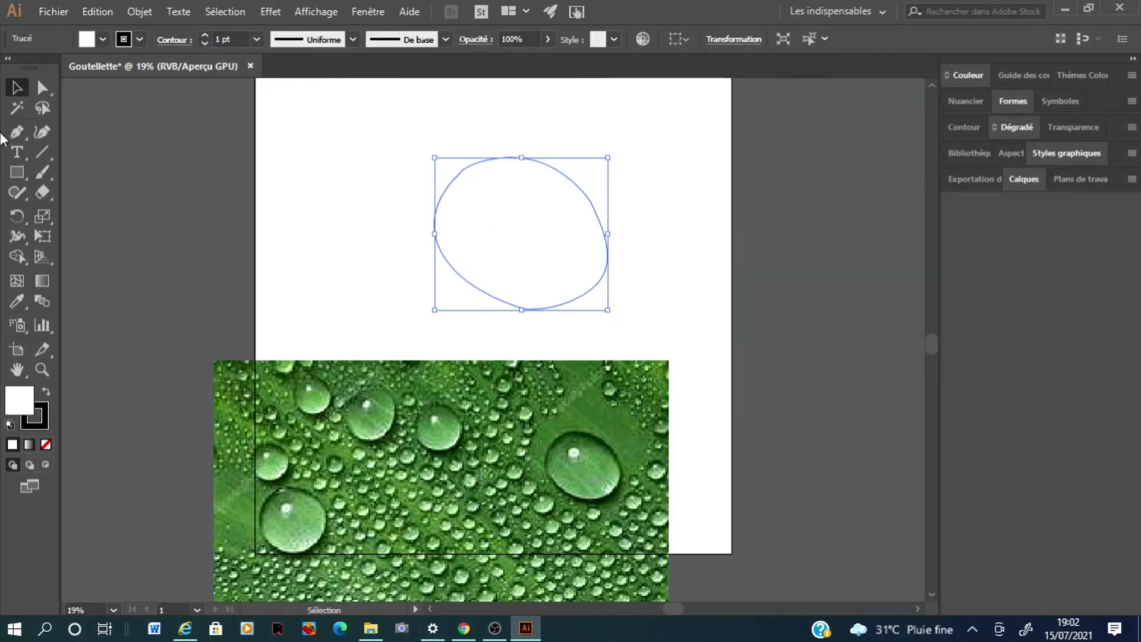
Smooth the drop outline's right, upper-left and lower-left curves by adjusting anchor handles
{"action": "key", "text": "p"}
{"action": "left_click", "coordinate": [593, 206], "text": "ctrl"}
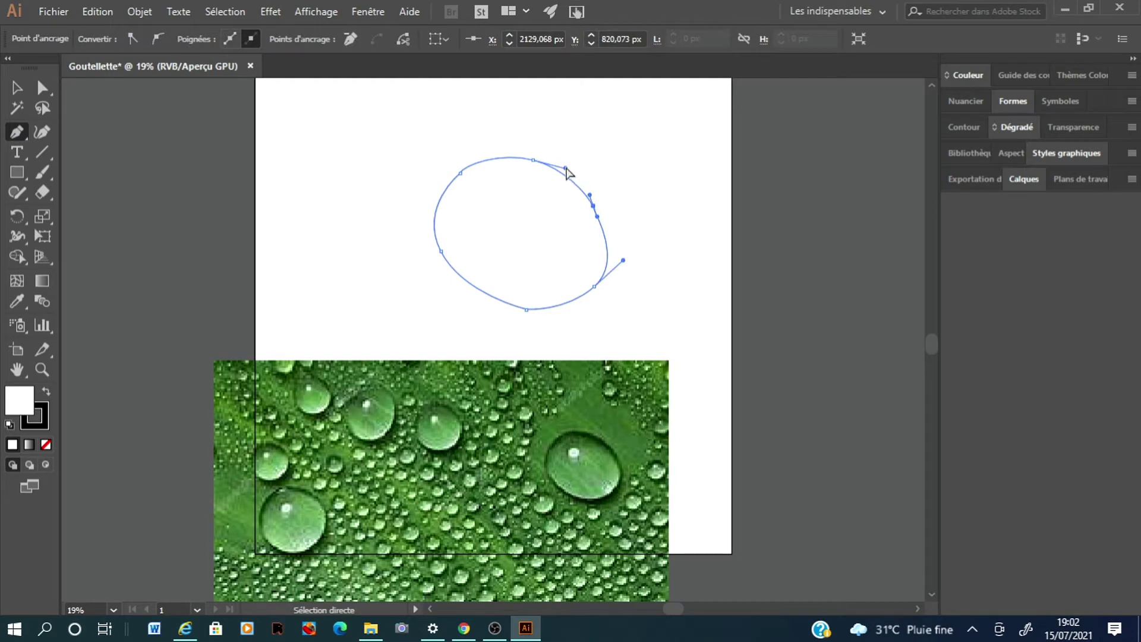
{"action": "left_click_drag", "start_coordinate": [623, 260], "coordinate": [621, 257]}
{"action": "left_click", "coordinate": [460, 172], "text": "ctrl"}
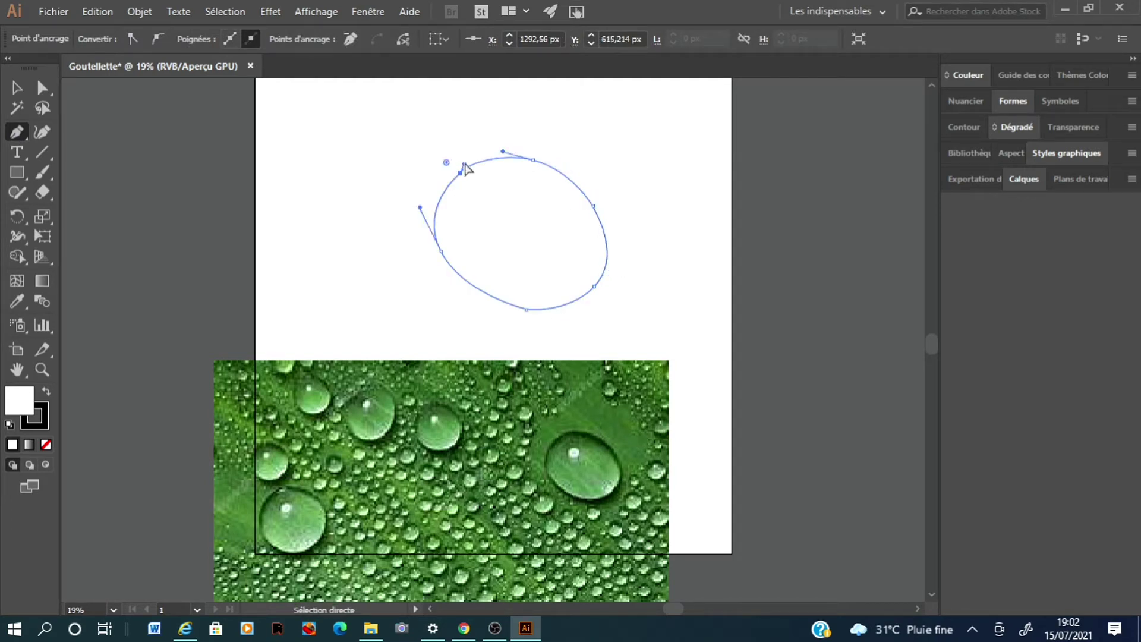
{"action": "left_click_drag", "start_coordinate": [465, 169], "coordinate": [475, 164]}
{"action": "left_click_drag", "start_coordinate": [440, 251], "coordinate": [445, 249]}
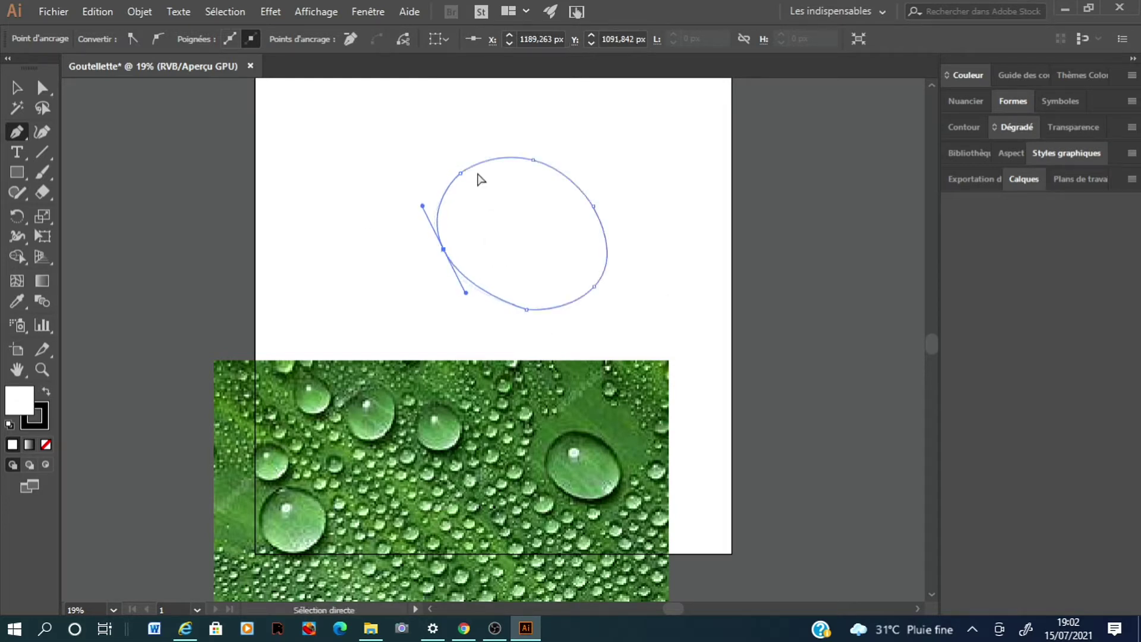
{"action": "left_click", "coordinate": [491, 165], "text": "ctrl"}
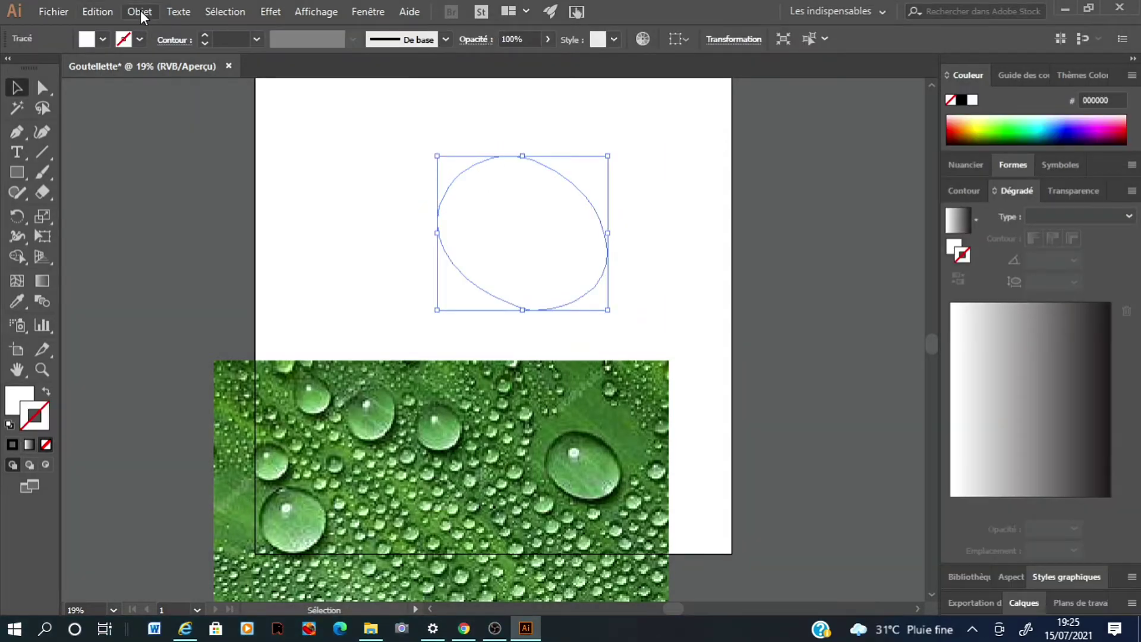
Add a 15 px offset path of the drop outline and shift it slightly up-left
{"action": "left_click", "coordinate": [140, 9]}
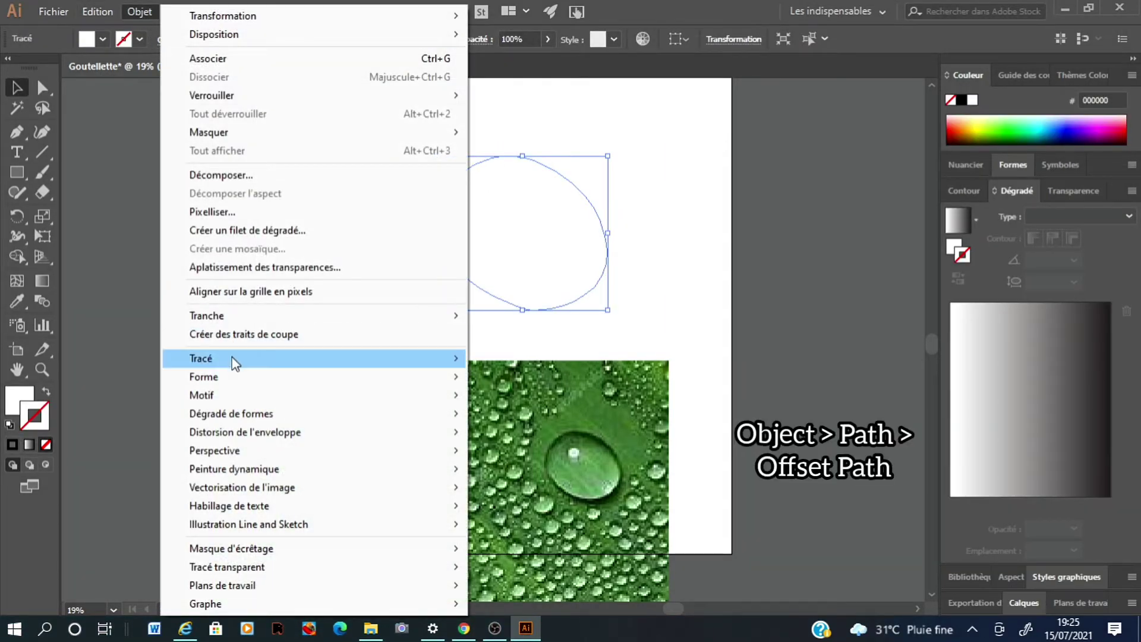
{"action": "mouse_move", "coordinate": [201, 358]}
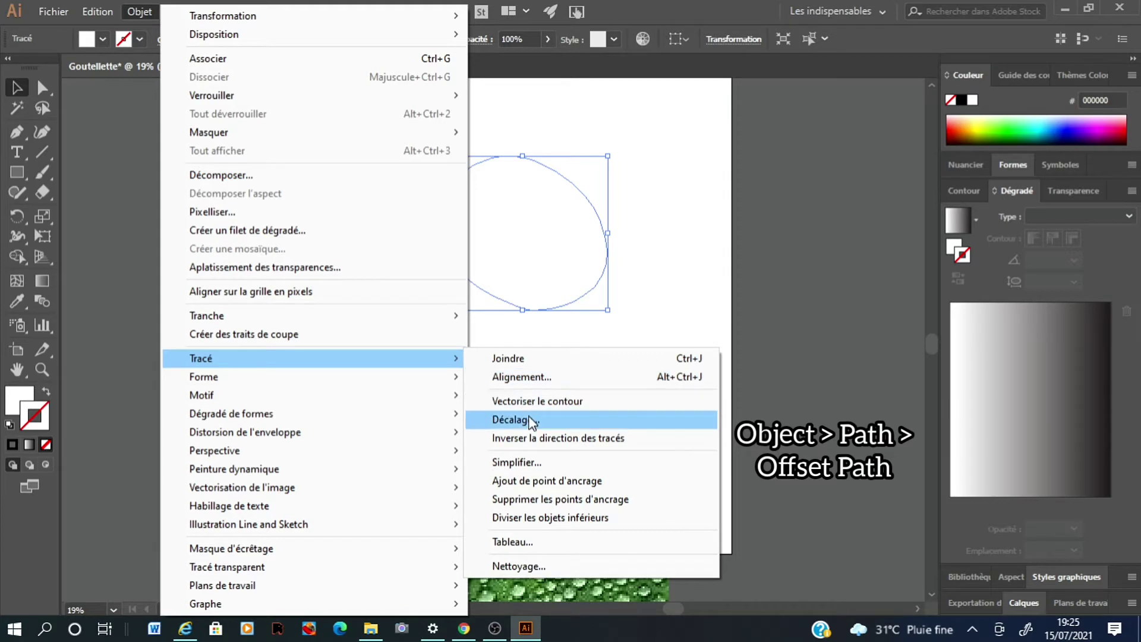
{"action": "left_click", "coordinate": [531, 420]}
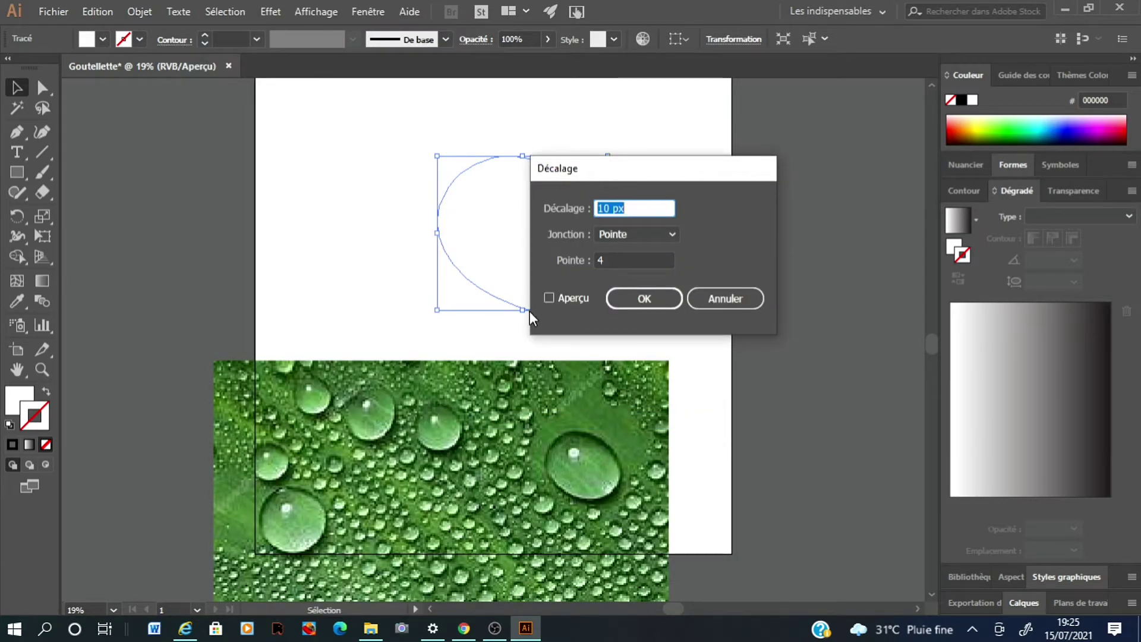
{"action": "left_click", "coordinate": [548, 299]}
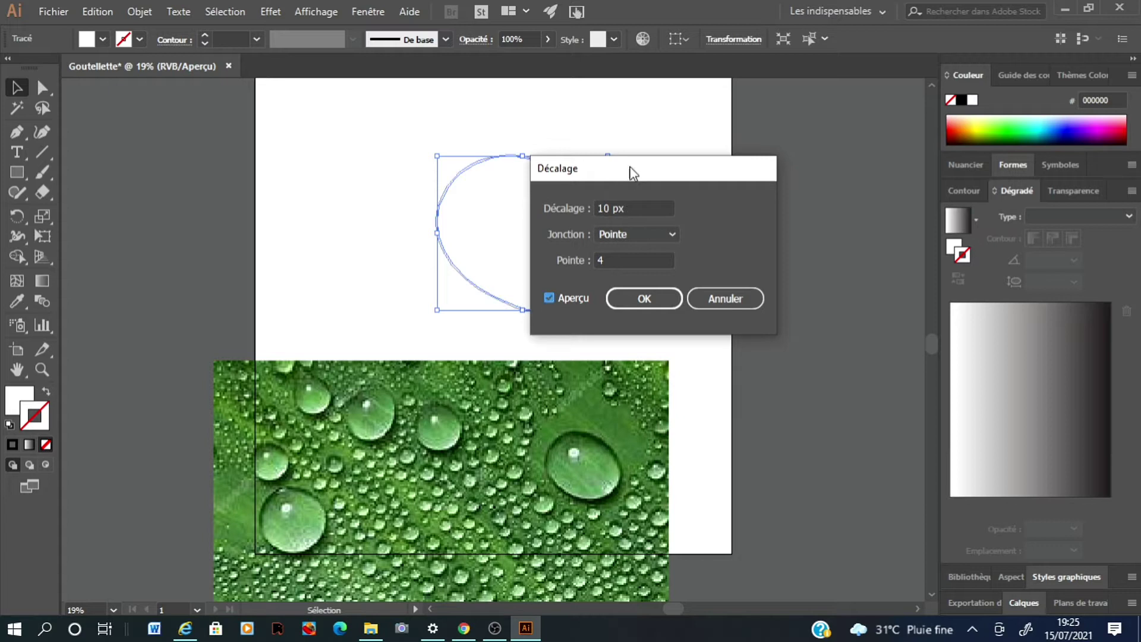
{"action": "left_click_drag", "start_coordinate": [628, 166], "coordinate": [739, 135]}
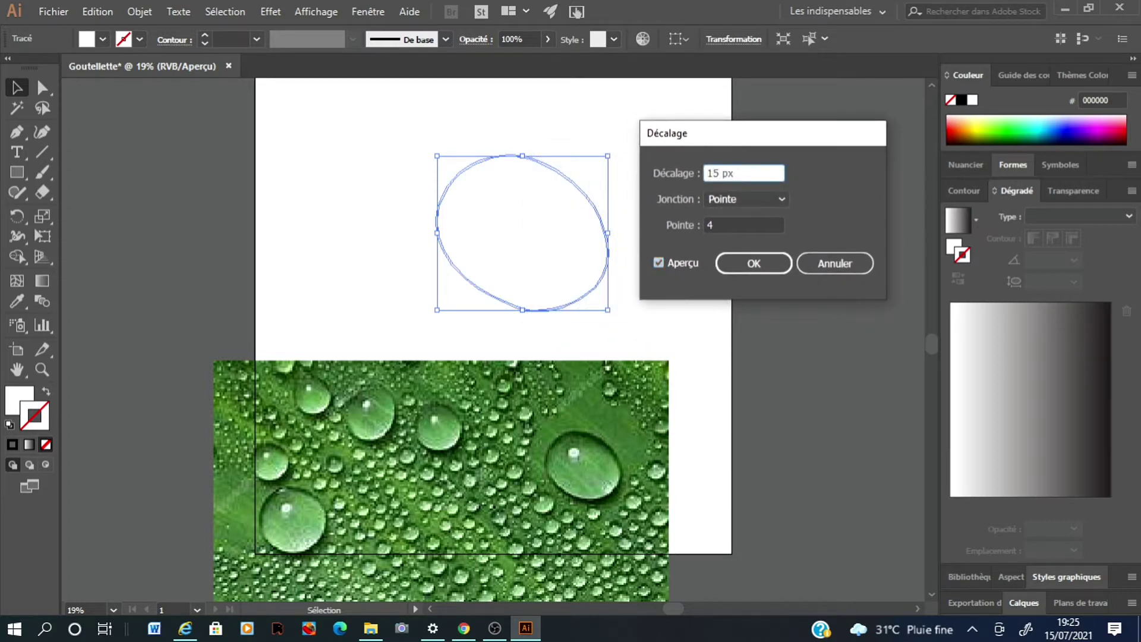
{"action": "left_click", "coordinate": [752, 262]}
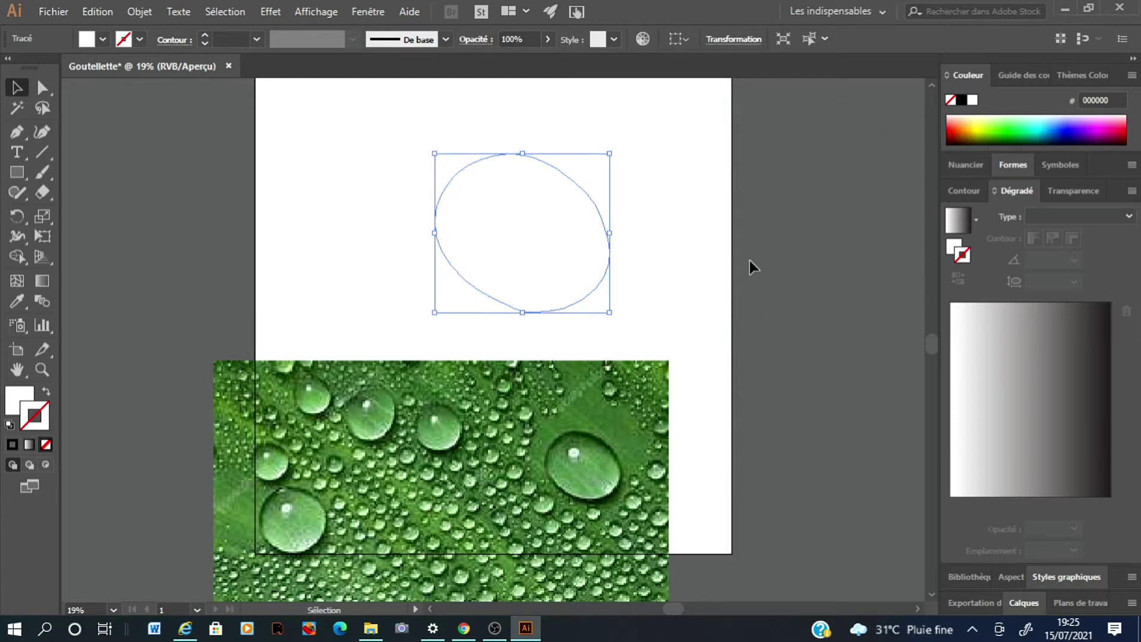
{"action": "left_click_drag", "start_coordinate": [503, 153], "coordinate": [494, 141]}
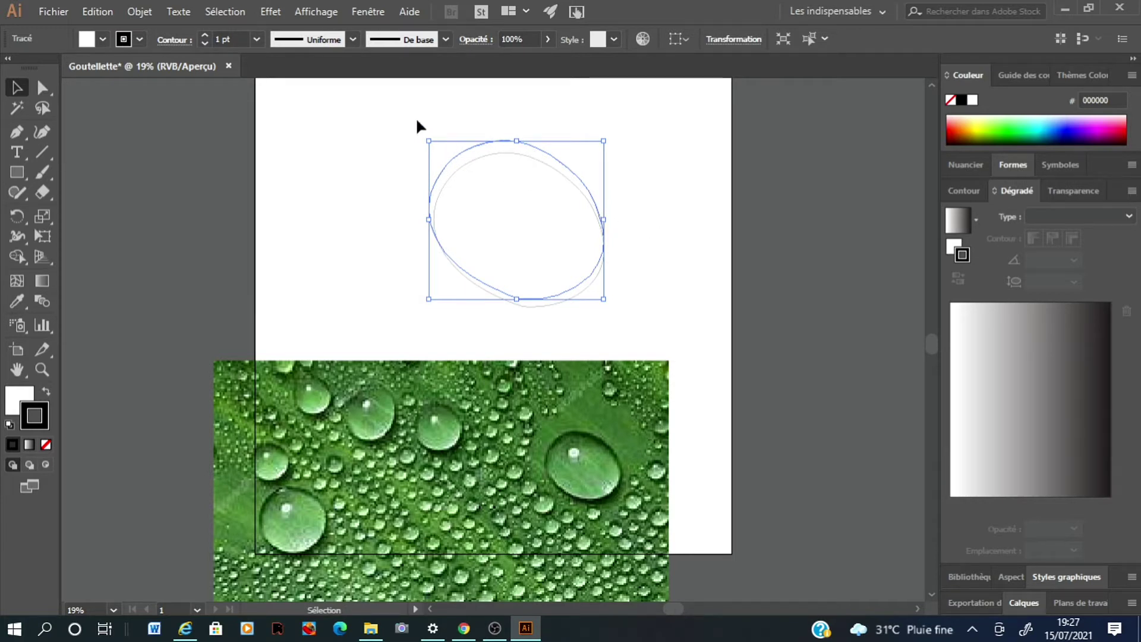
Apply the Shape Builder to the two overlapping ovals, then select the inner oval
{"action": "left_click_drag", "start_coordinate": [416, 117], "coordinate": [626, 311]}
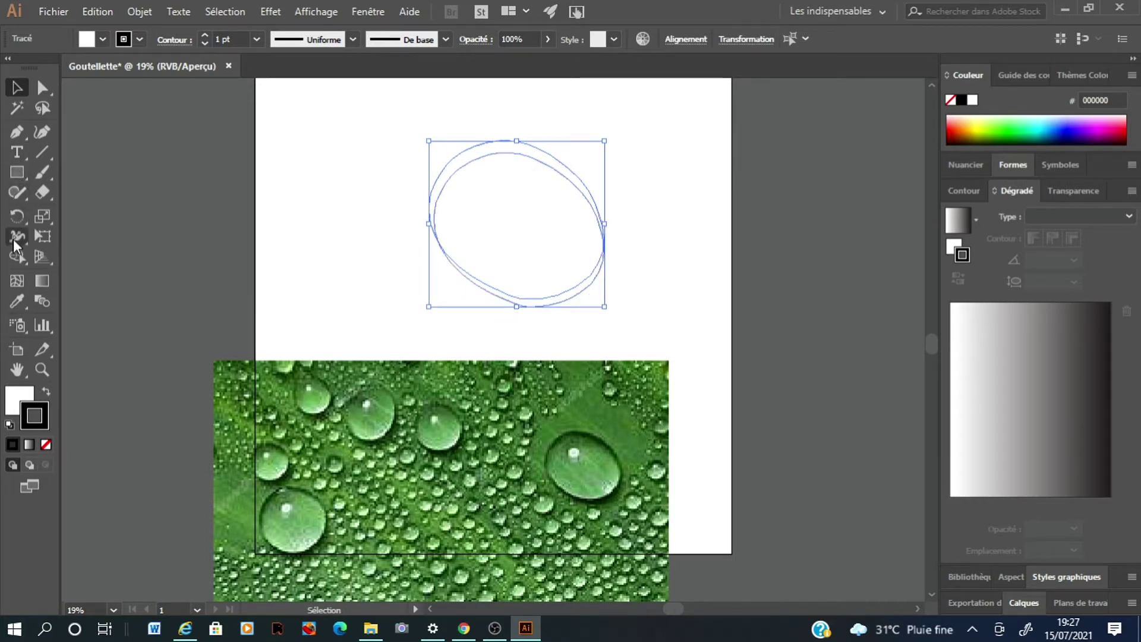
{"action": "left_click", "coordinate": [17, 258]}
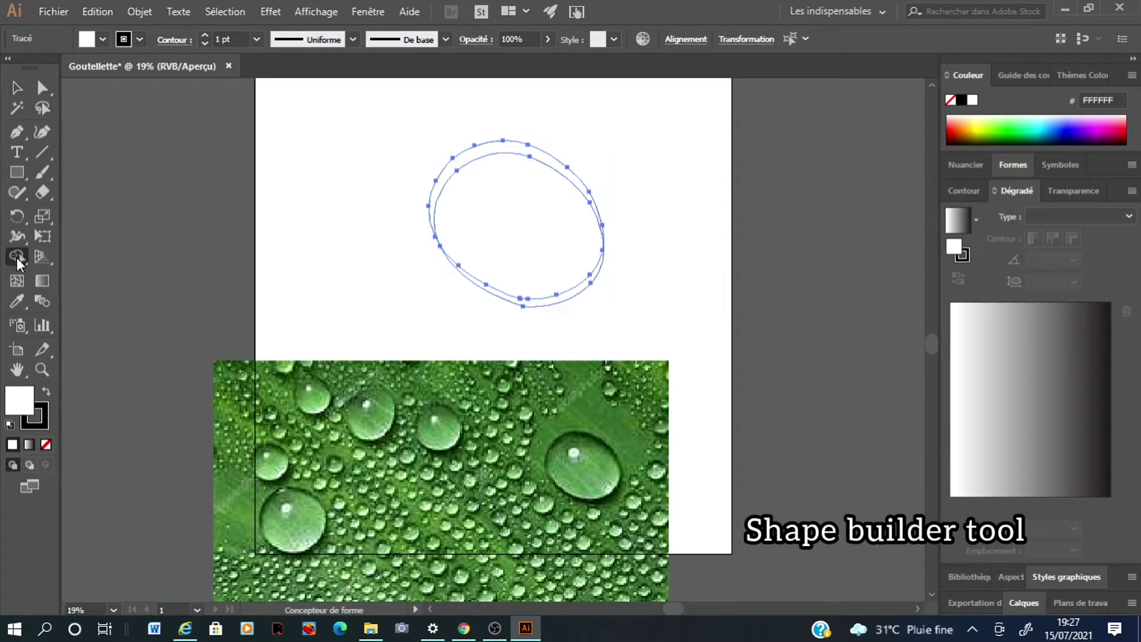
{"action": "left_click", "coordinate": [488, 205]}
{"action": "left_click", "coordinate": [547, 300]}
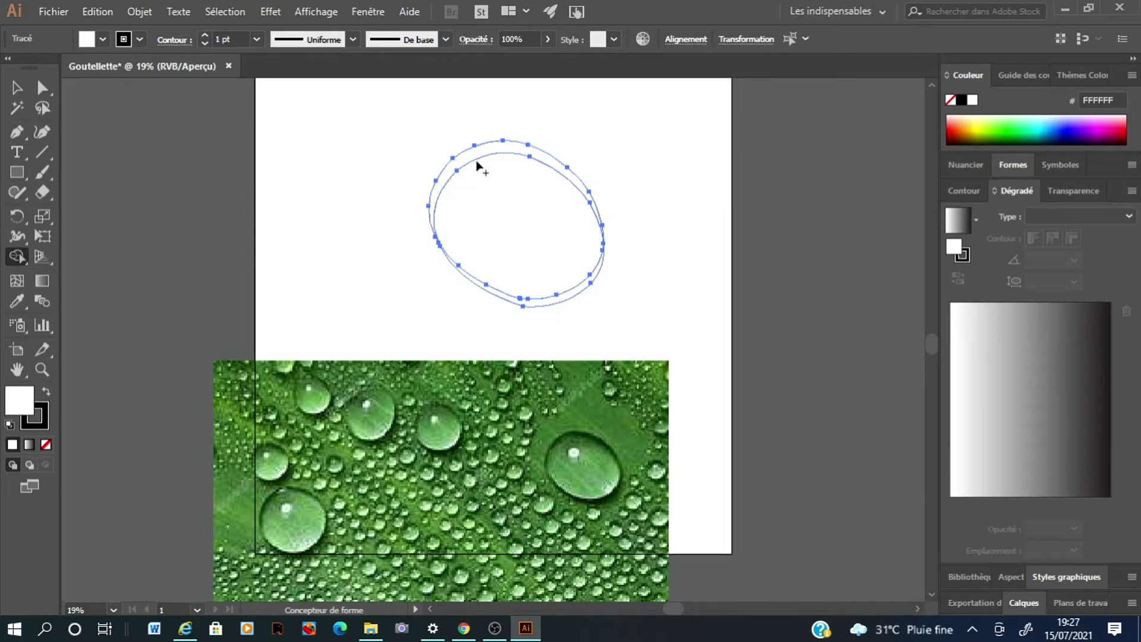
{"action": "left_click", "coordinate": [26, 93]}
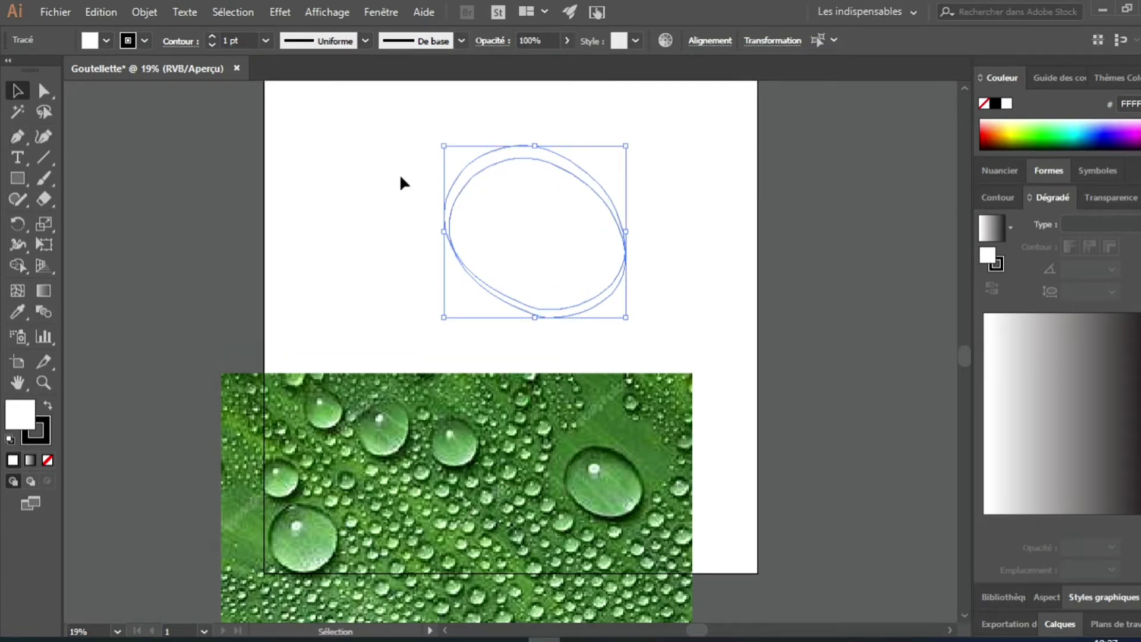
{"action": "left_click", "coordinate": [400, 177]}
{"action": "left_click", "coordinate": [494, 164]}
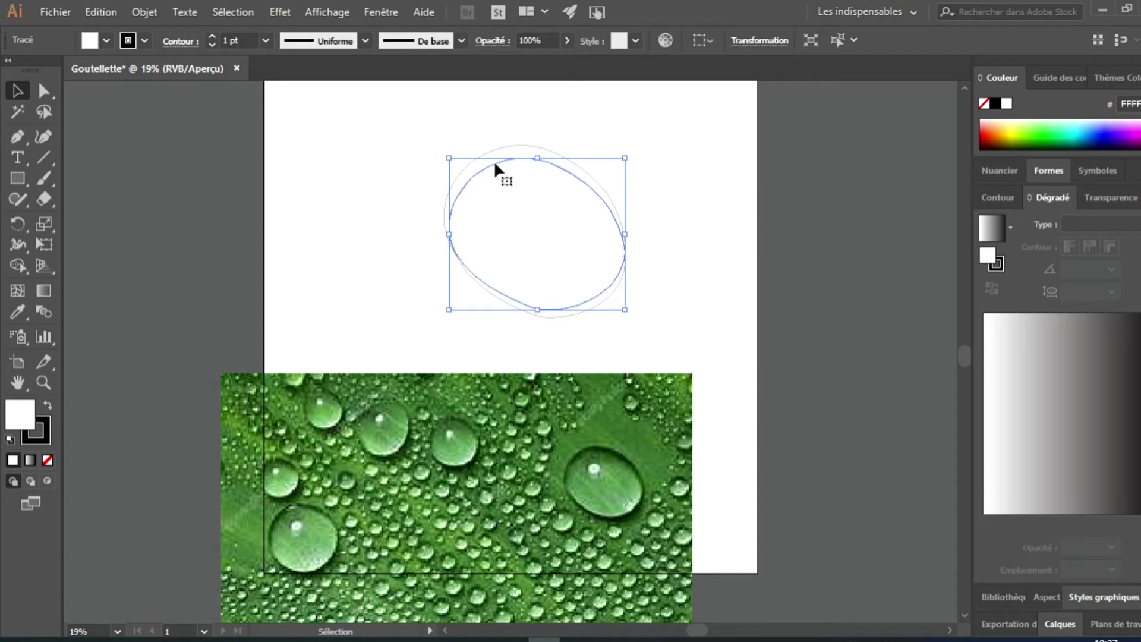
Reshape the inner ellipse's top and right curves into an irregular drop outline
{"action": "key", "text": "a"}
{"action": "left_click", "coordinate": [18, 136]}
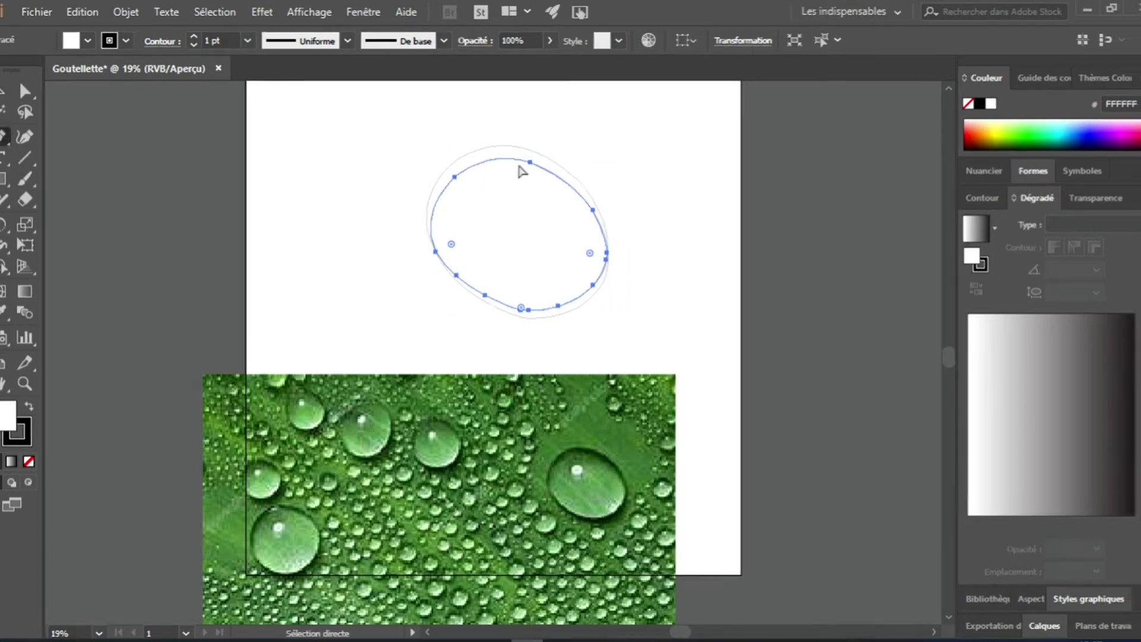
{"action": "mouse_move", "coordinate": [523, 172]}
{"action": "left_mouse_down", "text": "ctrl"}
{"action": "mouse_move", "coordinate": [495, 162]}
{"action": "mouse_move", "coordinate": [453, 179]}
{"action": "mouse_move", "coordinate": [510, 158]}
{"action": "mouse_move", "coordinate": [539, 168]}
{"action": "left_mouse_up", "text": "ctrl"}
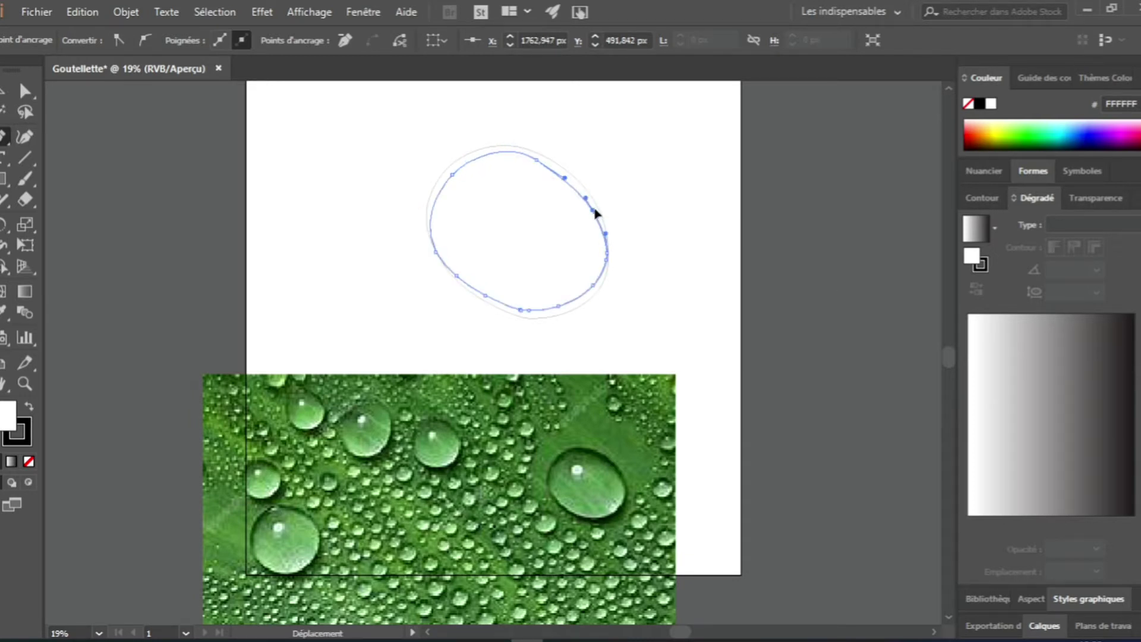
{"action": "left_click_drag", "start_coordinate": [597, 220], "coordinate": [601, 224]}
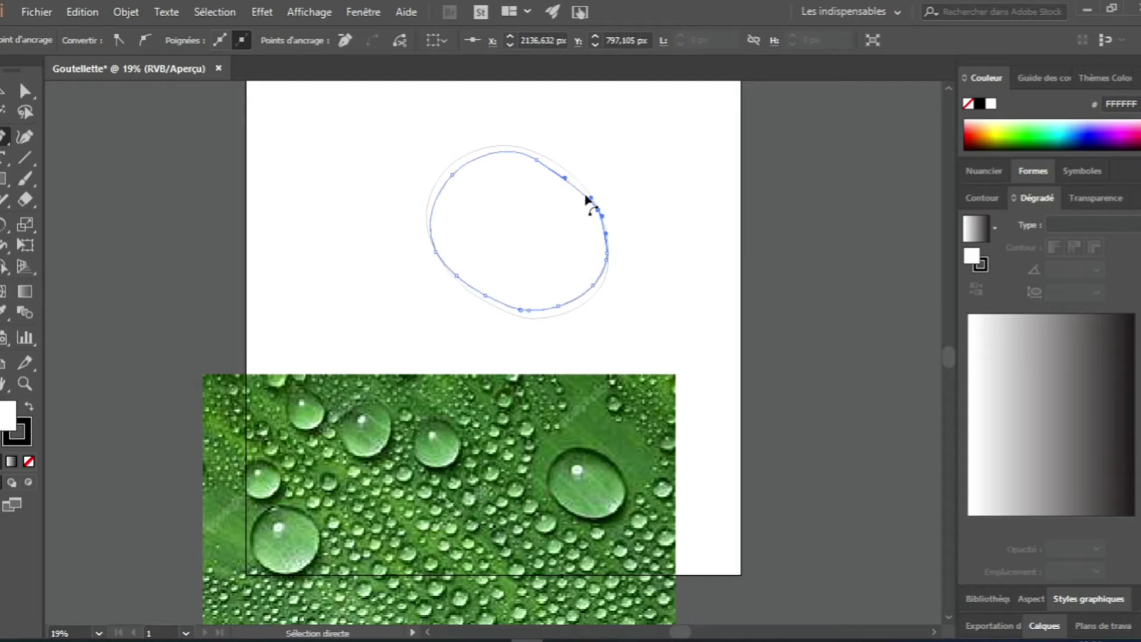
{"action": "left_click_drag", "start_coordinate": [565, 183], "coordinate": [538, 164]}
{"action": "left_click_drag", "start_coordinate": [602, 214], "coordinate": [601, 223]}
{"action": "left_click", "coordinate": [513, 156]}
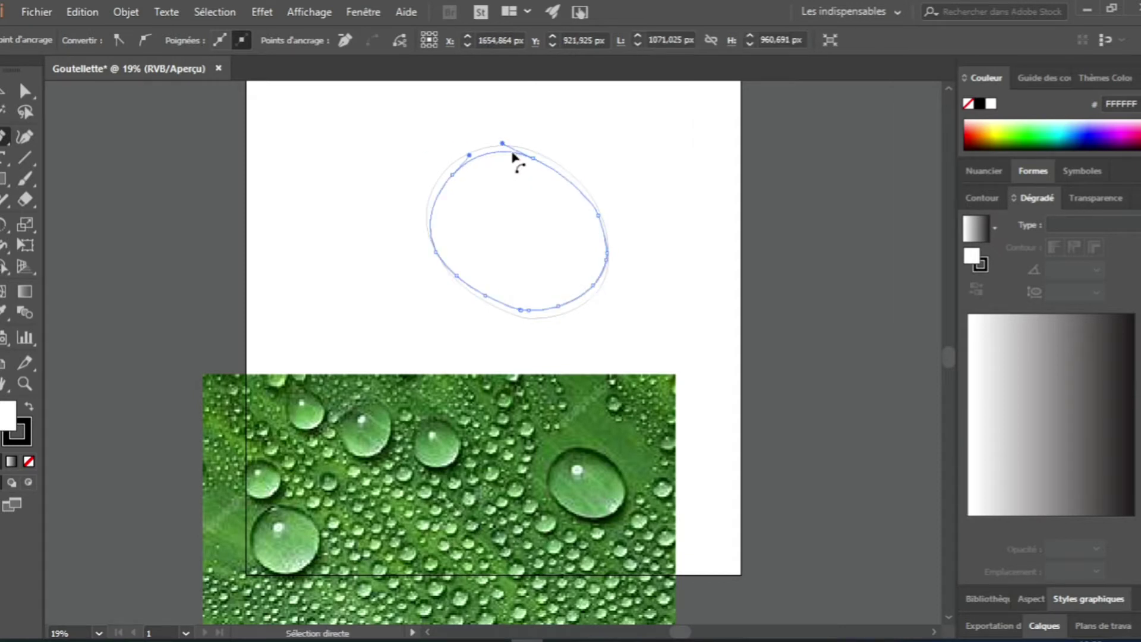
{"action": "key", "text": "v"}
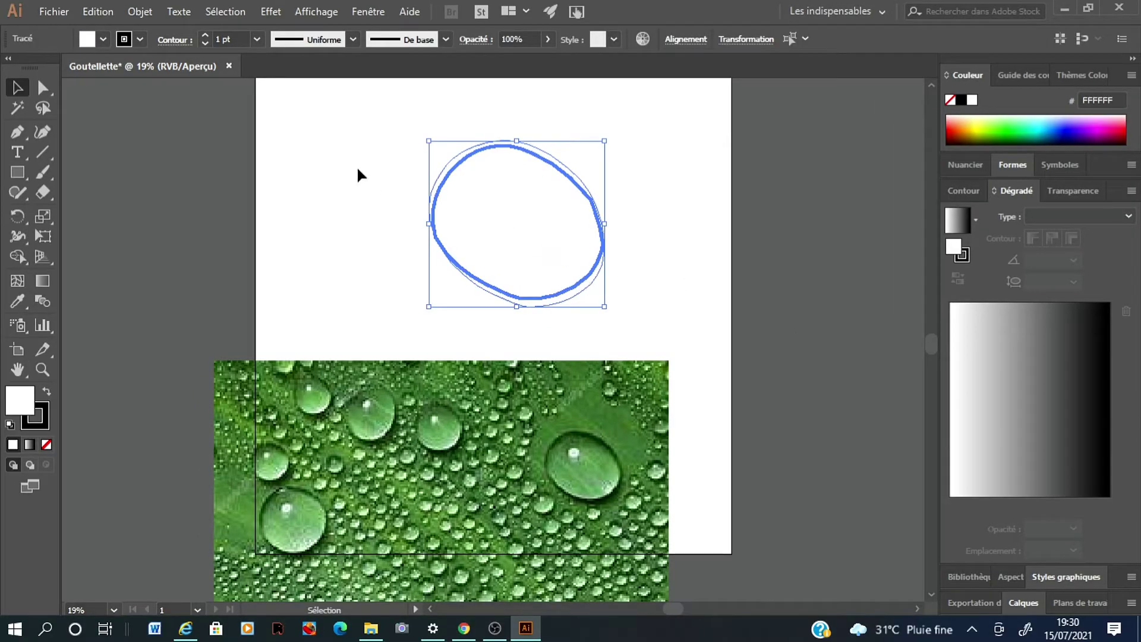
Fill the isolated drop with a gradient running from blue to light grey
{"action": "double_click", "coordinate": [505, 172]}
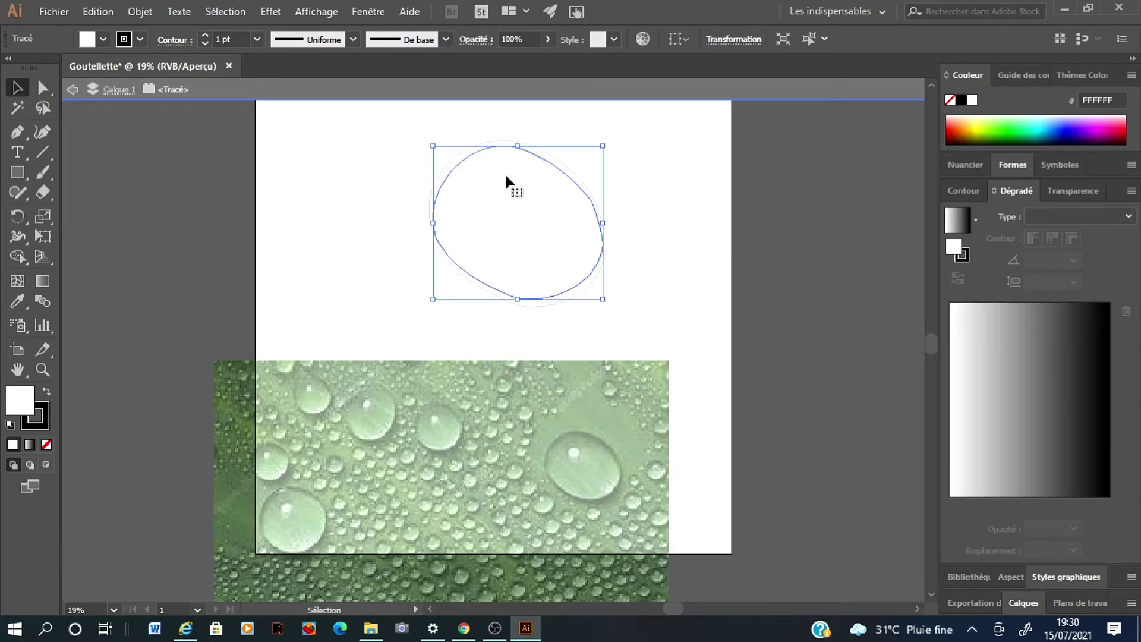
{"action": "left_click", "coordinate": [979, 219]}
{"action": "double_click", "coordinate": [950, 504]}
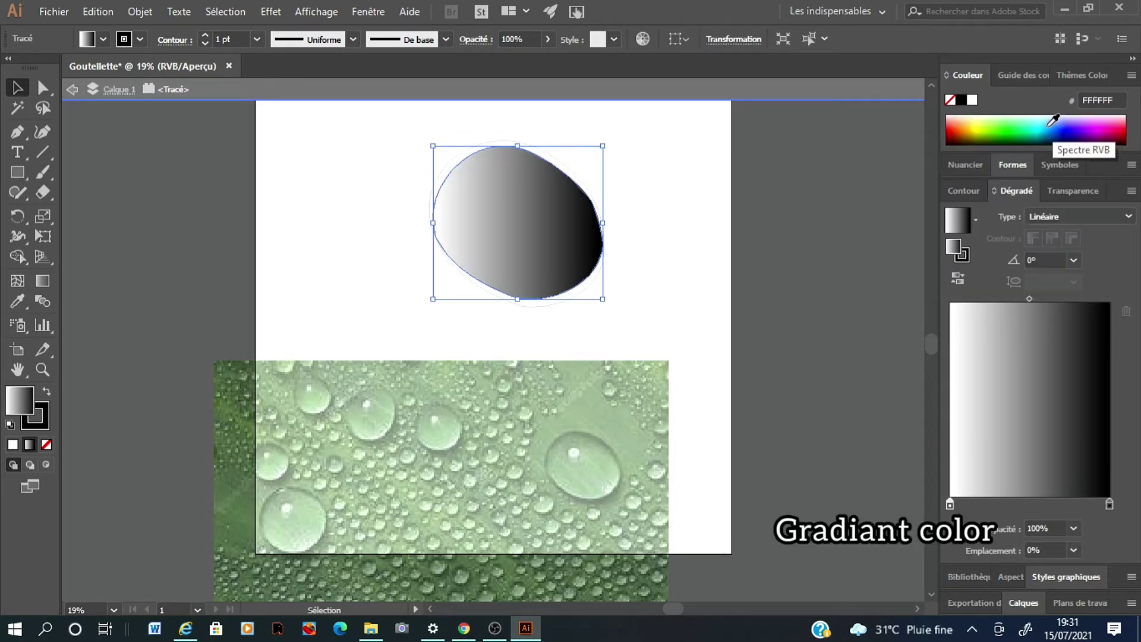
{"action": "left_click", "coordinate": [1058, 117]}
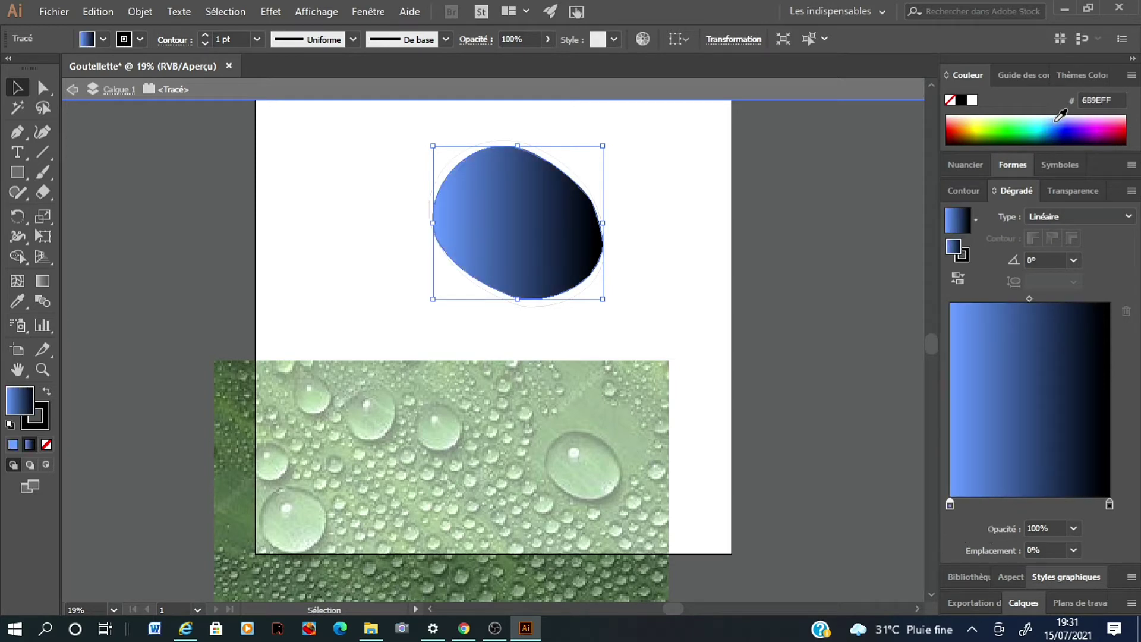
{"action": "double_click", "coordinate": [1109, 506]}
{"action": "left_click", "coordinate": [1038, 205]}
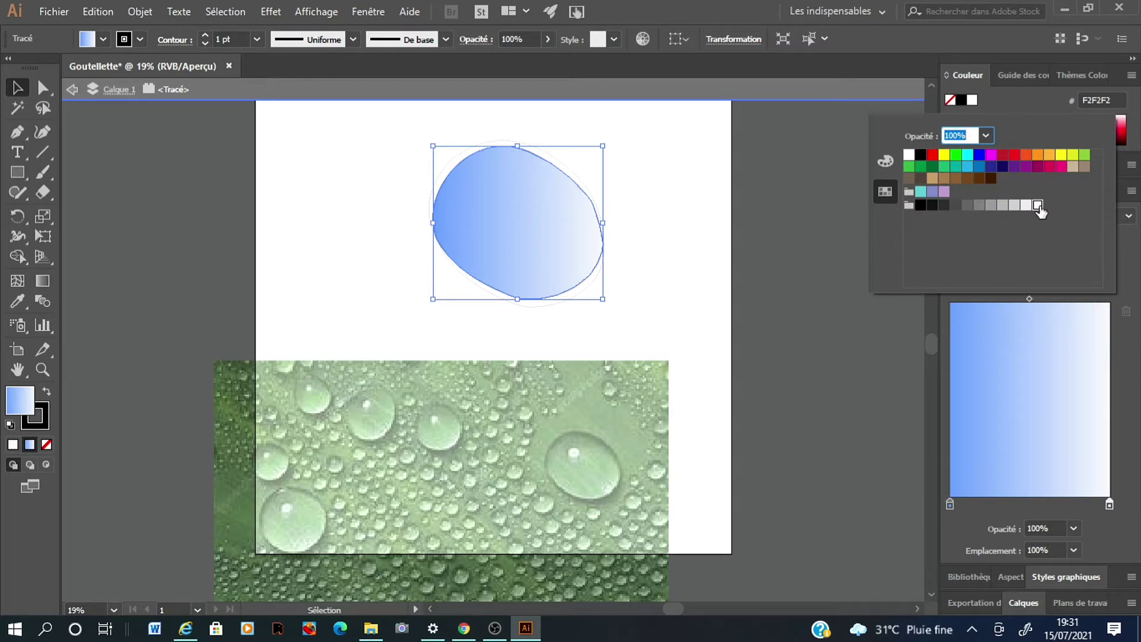
Make the gradient Radial and set a black stop near its centre
{"action": "left_click", "coordinate": [1079, 217]}
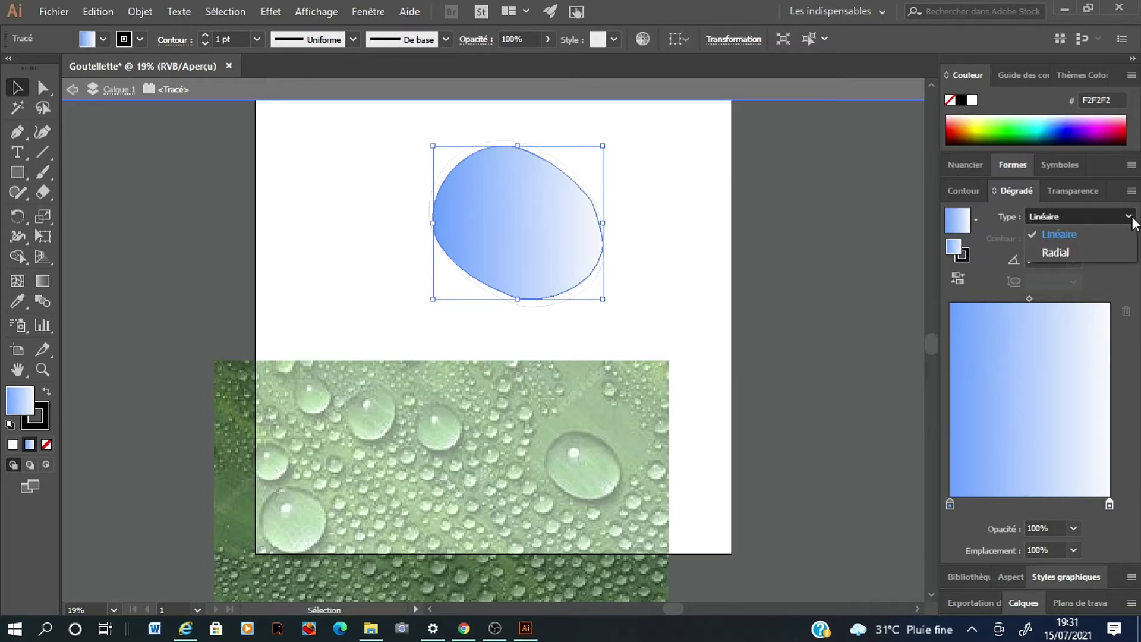
{"action": "left_click", "coordinate": [1083, 252]}
{"action": "left_click_drag", "start_coordinate": [951, 506], "coordinate": [1033, 504]}
{"action": "left_click", "coordinate": [957, 503]}
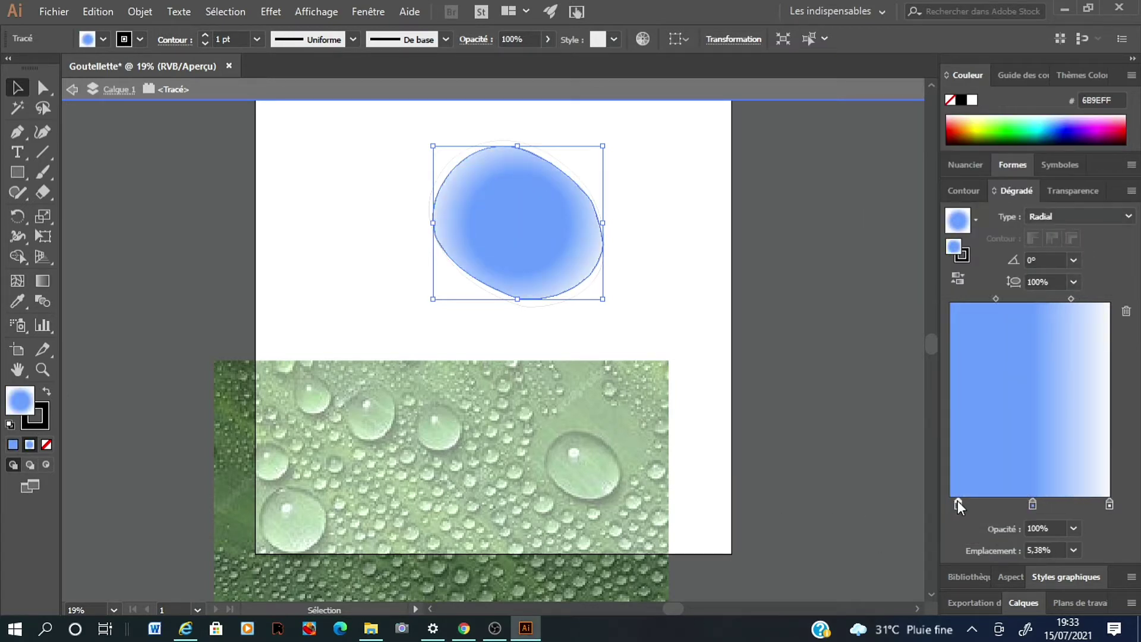
{"action": "double_click", "coordinate": [957, 505]}
{"action": "left_click", "coordinate": [1011, 148]}
{"action": "key", "text": "Escape"}
Reverse the radial gradient, angle it about -73°, squash it and move the highlight lower
{"action": "key", "text": "g"}
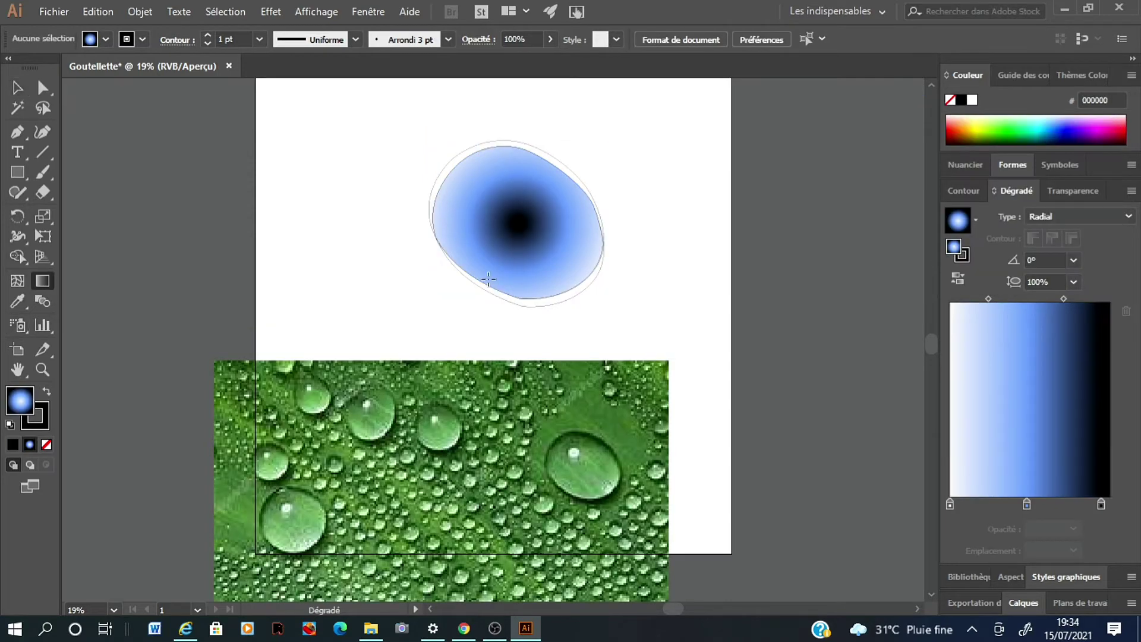
{"action": "left_click", "coordinate": [440, 230]}
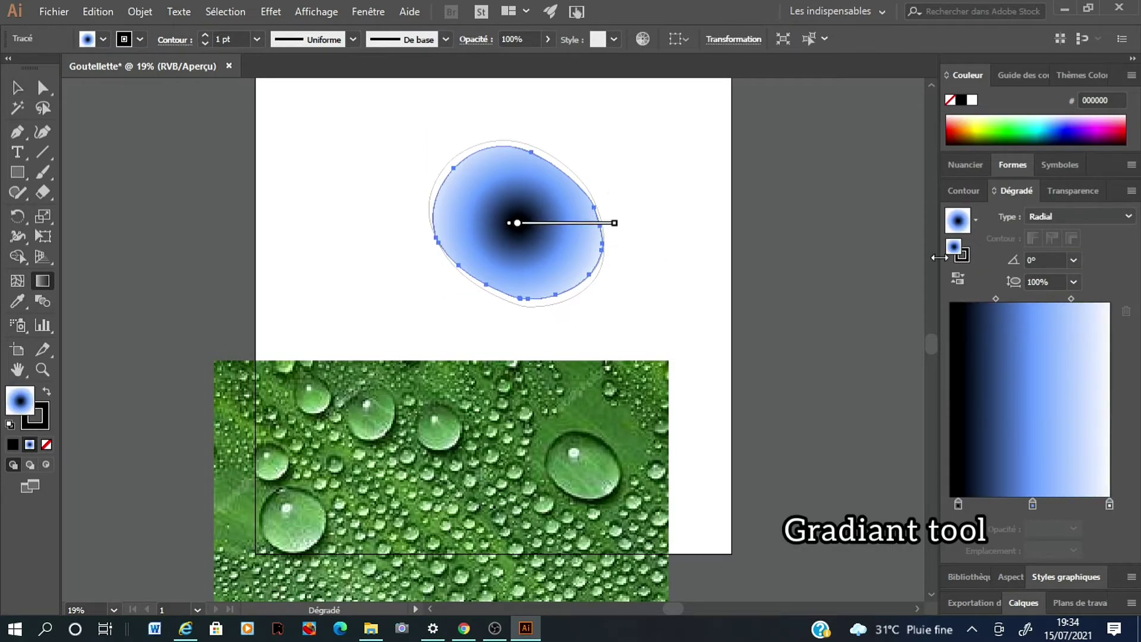
{"action": "left_click", "coordinate": [958, 279]}
{"action": "mouse_move", "coordinate": [614, 223]}
{"action": "left_mouse_down"}
{"action": "mouse_move", "coordinate": [547, 321]}
{"action": "mouse_move", "coordinate": [552, 339]}
{"action": "left_mouse_up"}
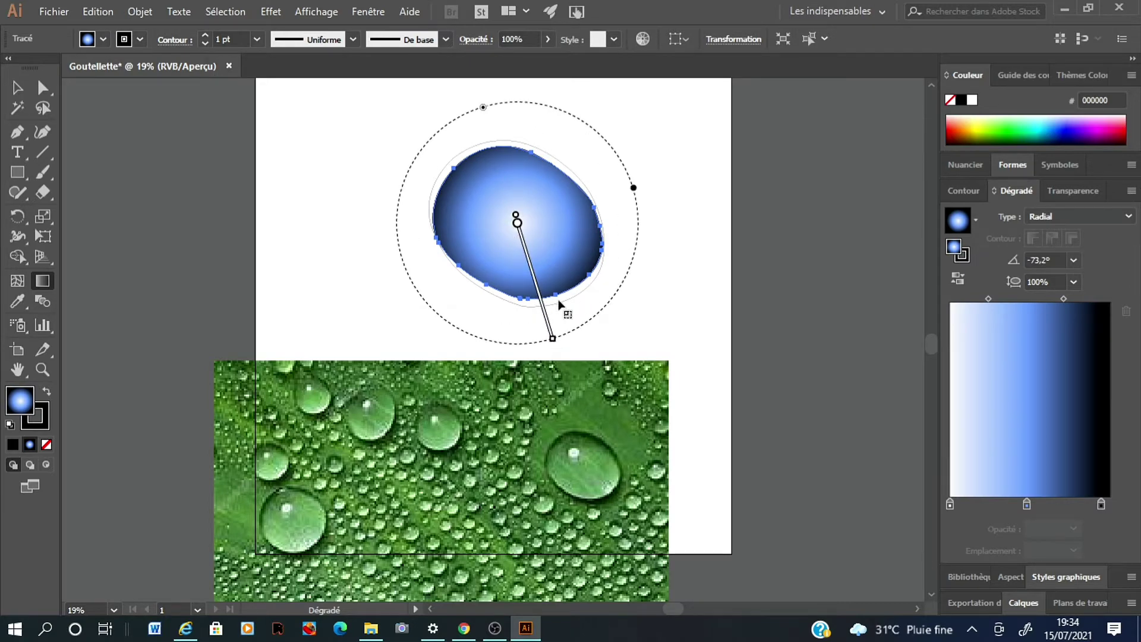
{"action": "left_click_drag", "start_coordinate": [632, 190], "coordinate": [610, 195]}
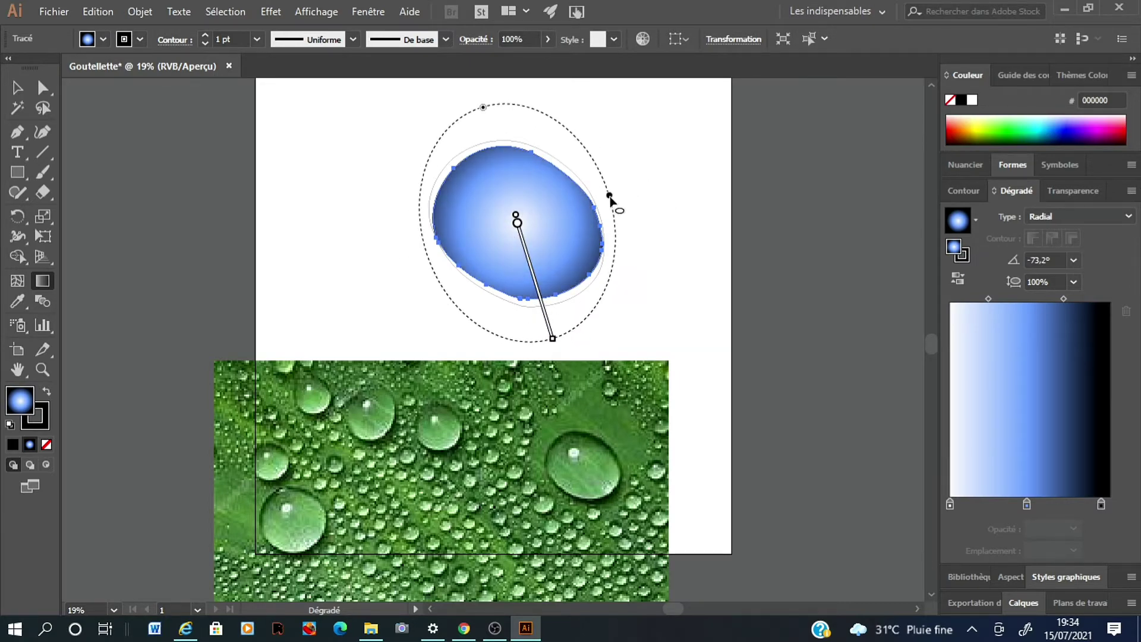
{"action": "left_click_drag", "start_coordinate": [520, 231], "coordinate": [519, 255]}
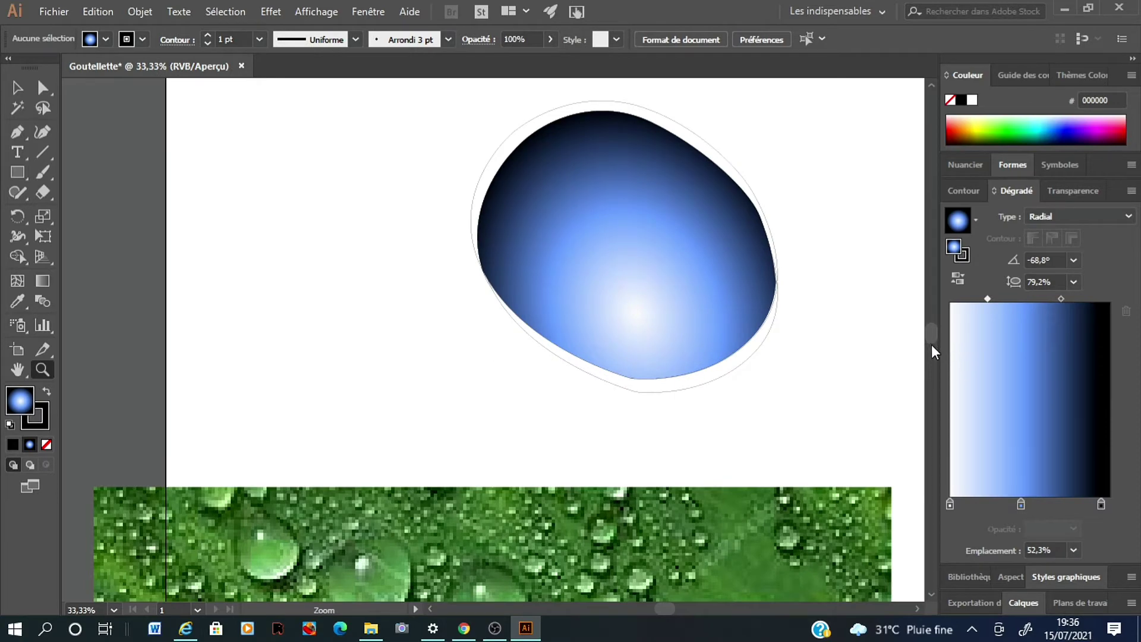
{"action": "scroll", "coordinate": [932, 346], "scroll_direction": "down", "scroll_amount": 3}
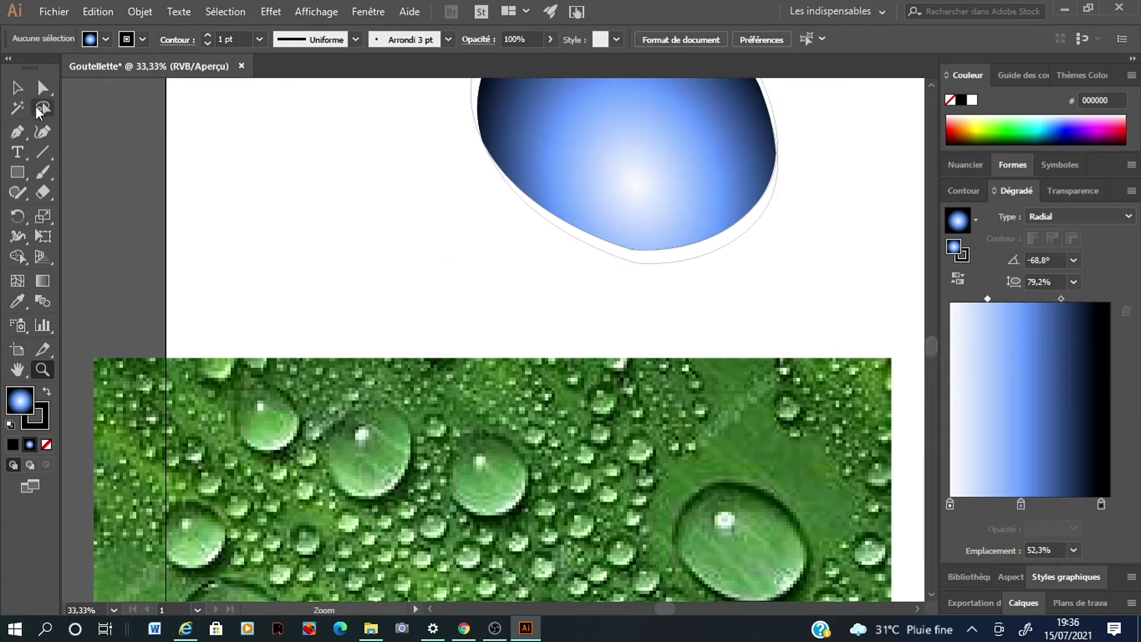
{"action": "left_click", "coordinate": [17, 87]}
Fill the outer ellipse black and apply a Gaussian blur to make a soft shadow
{"action": "left_click", "coordinate": [619, 250]}
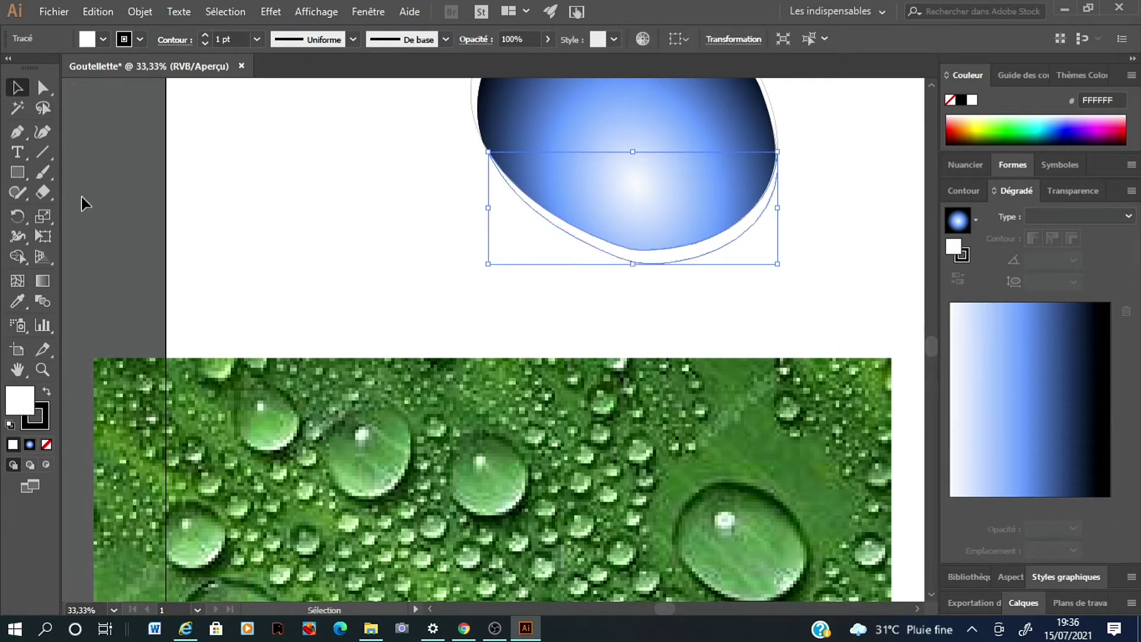
{"action": "left_click", "coordinate": [958, 101]}
{"action": "left_click", "coordinate": [274, 13]}
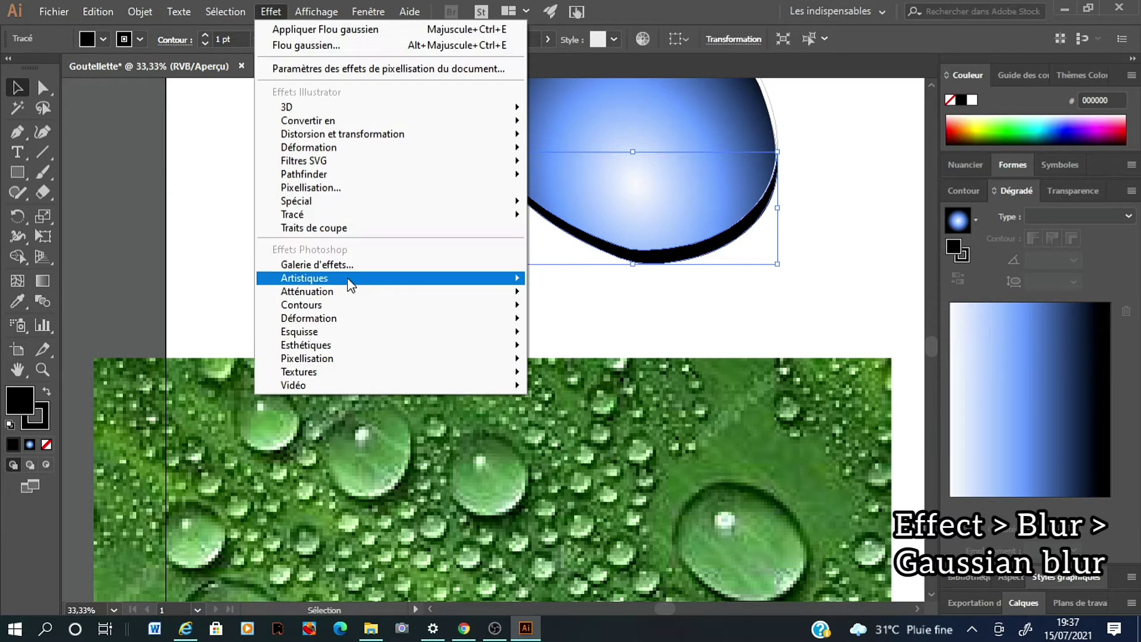
{"action": "left_click", "coordinate": [609, 293]}
{"action": "left_click", "coordinate": [715, 297]}
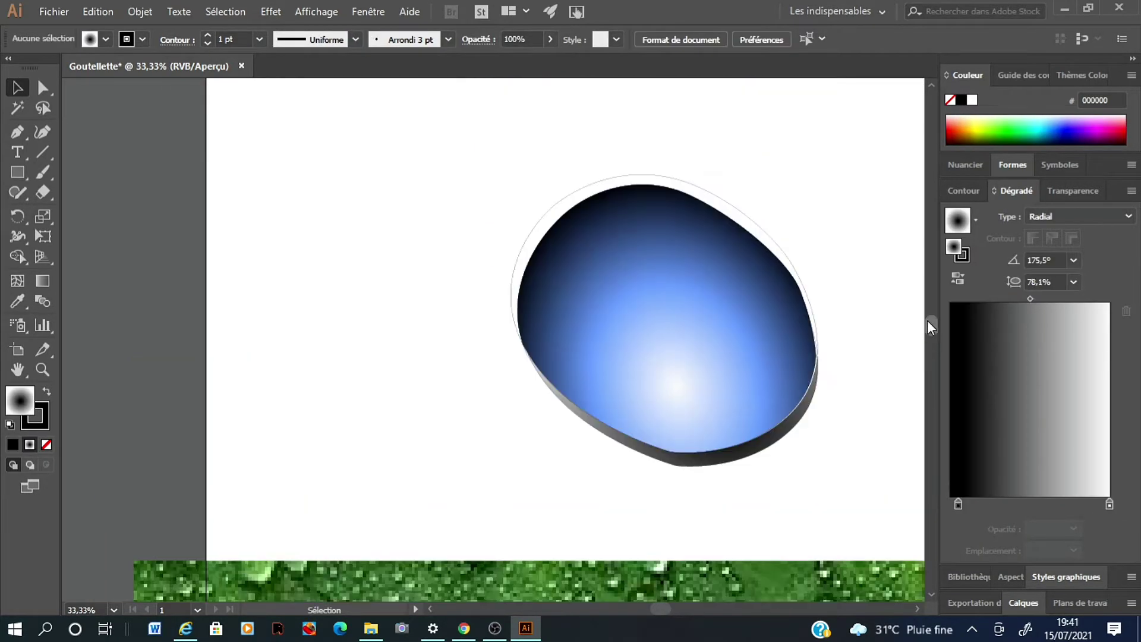
{"action": "left_click", "coordinate": [653, 345]}
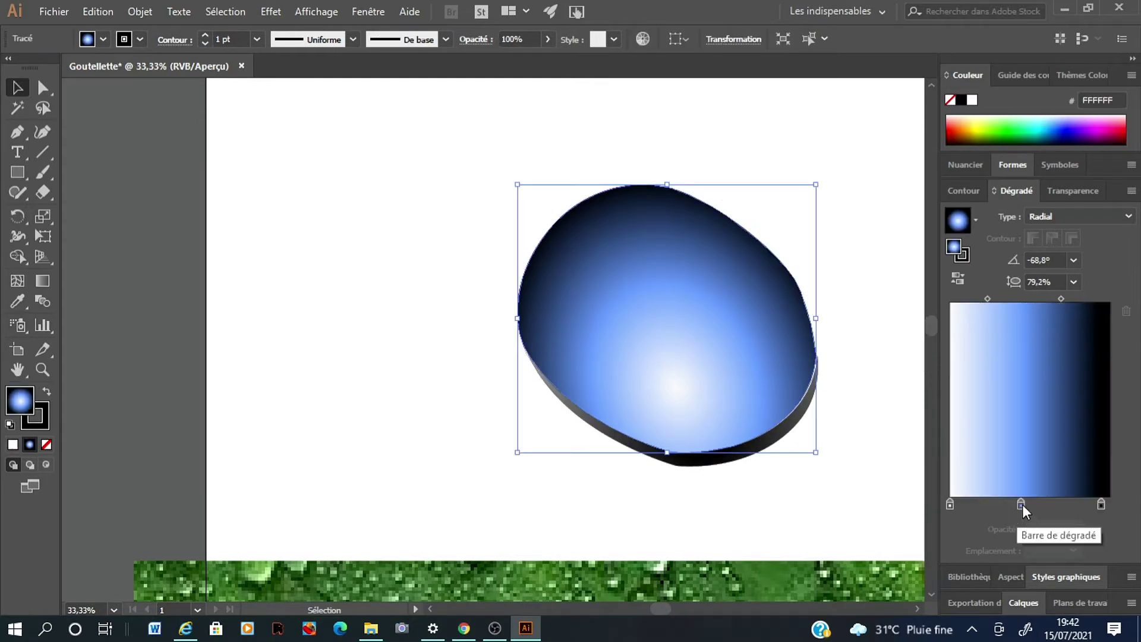
Brighten and widen the gradient's blue and refine the curve of the shadow's right edge
{"action": "left_click_drag", "start_coordinate": [1022, 505], "coordinate": [1044, 508]}
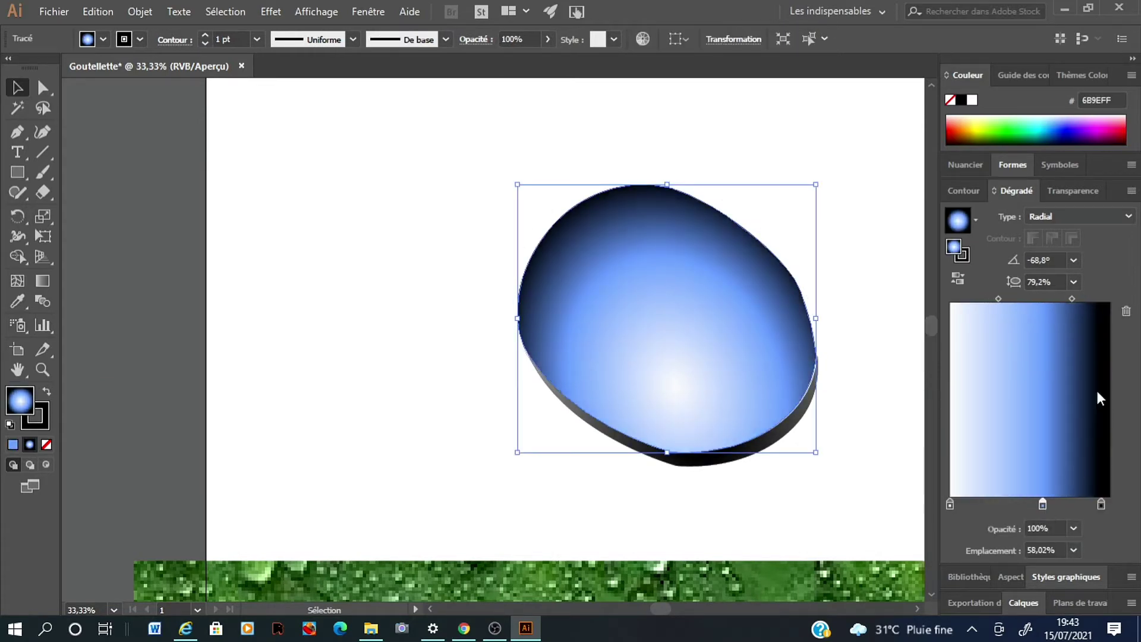
{"action": "left_click_drag", "start_coordinate": [1073, 299], "coordinate": [1087, 299]}
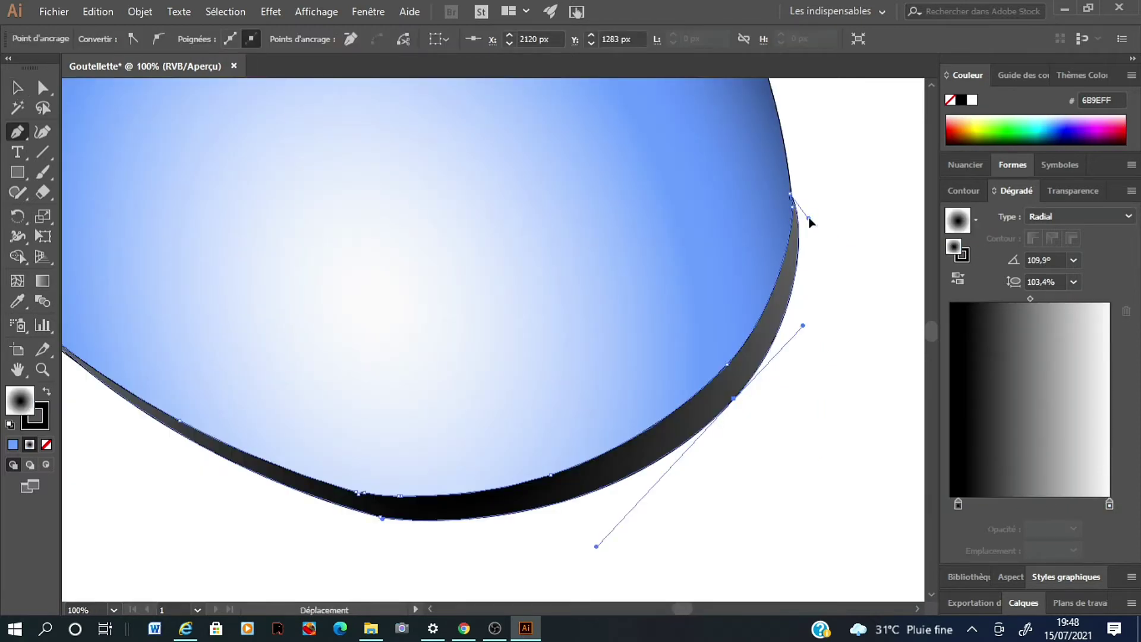
{"action": "left_click_drag", "start_coordinate": [810, 221], "coordinate": [801, 225]}
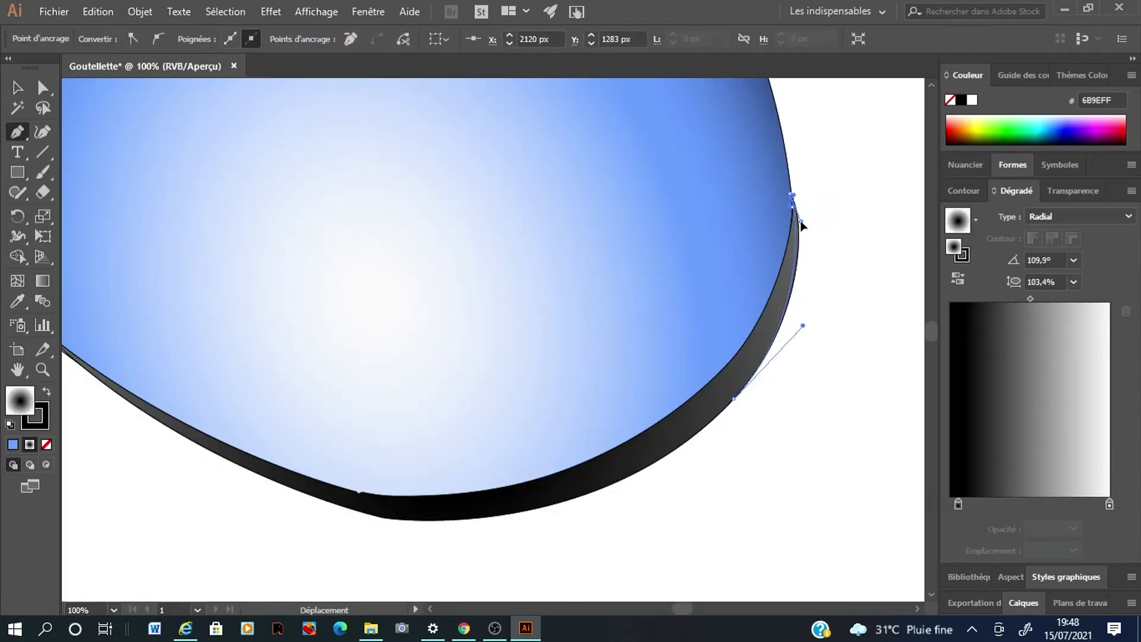
{"action": "left_click", "coordinate": [828, 247], "text": "ctrl"}
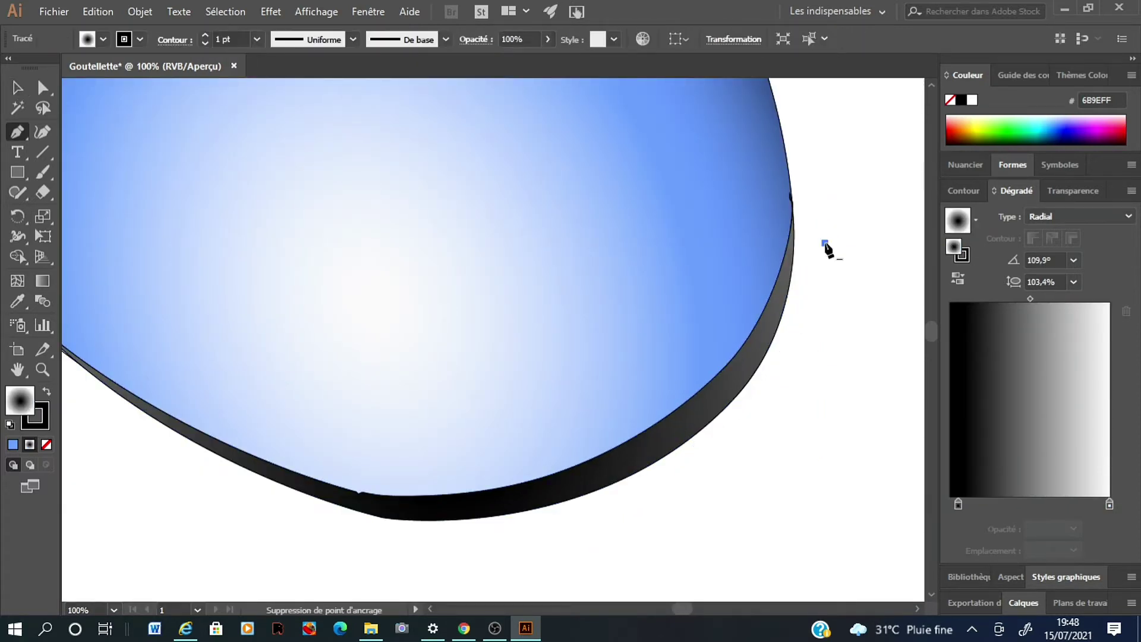
Zoom out and marquee-select the drop shapes to edit their stroke
{"action": "key", "text": "ctrl+minus"}
{"action": "key", "text": "ctrl+minus"}
{"action": "key", "text": "ctrl+minus"}
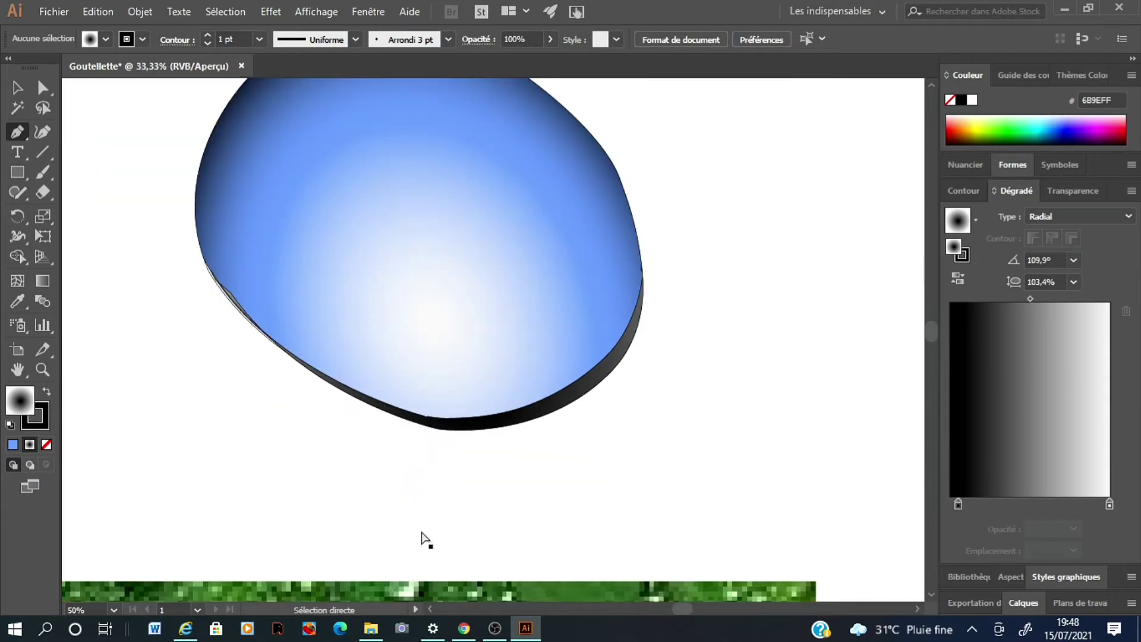
{"action": "left_click", "coordinate": [19, 89]}
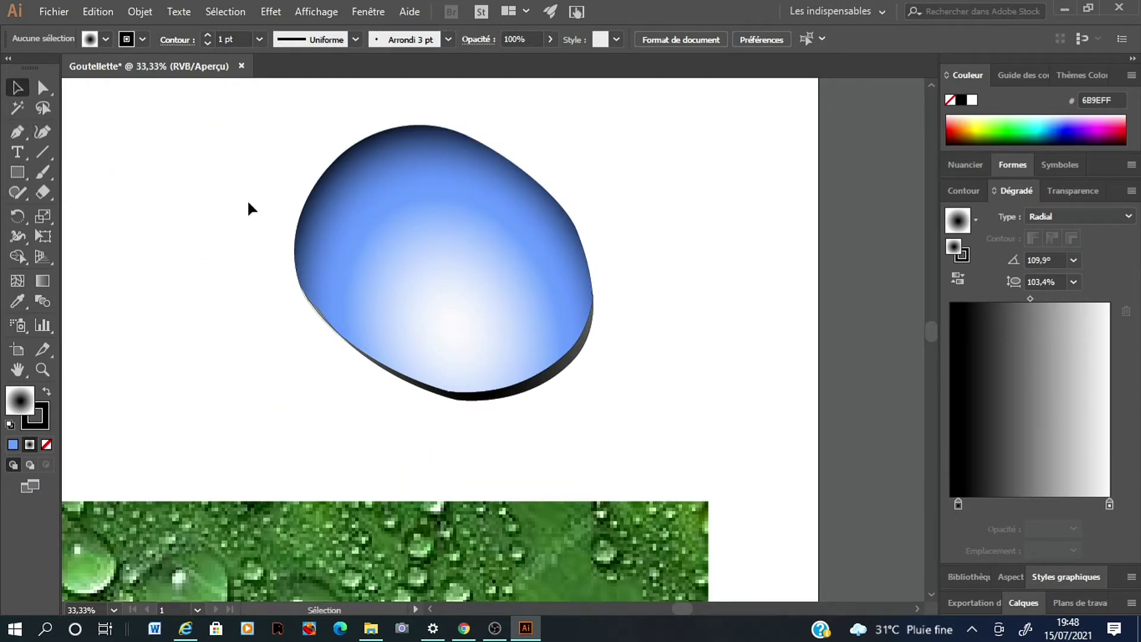
{"action": "left_click_drag", "start_coordinate": [248, 202], "coordinate": [652, 403]}
{"action": "left_click", "coordinate": [124, 40]}
Turn the bottom shape into a tapered white 18 pt stroke with no fill
{"action": "left_click", "coordinate": [14, 75]}
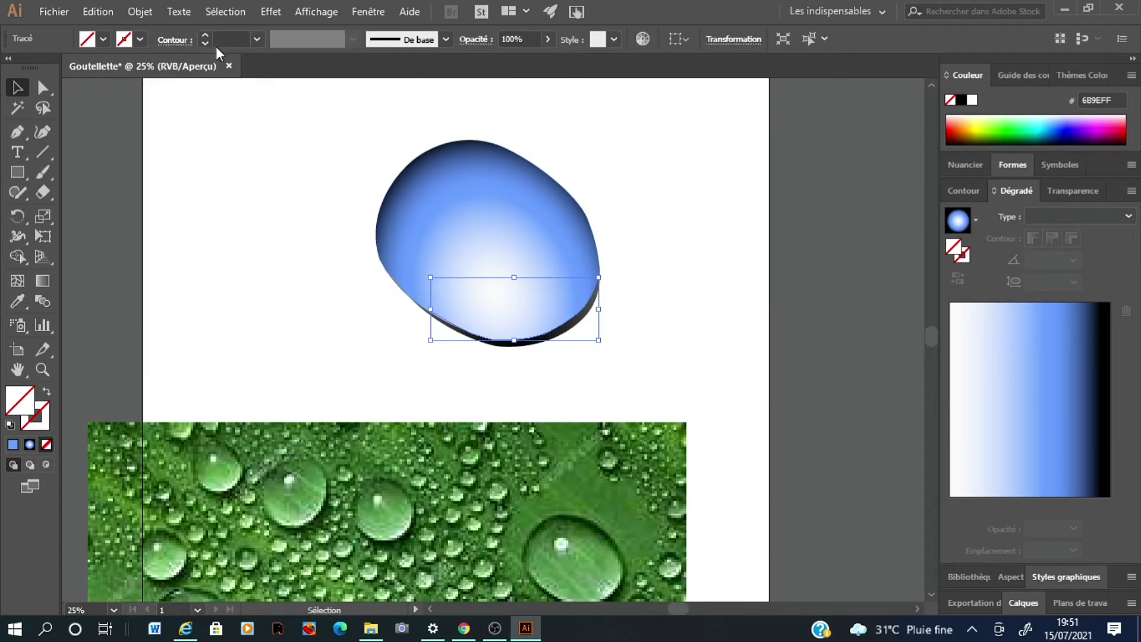
{"action": "left_click", "coordinate": [203, 36]}
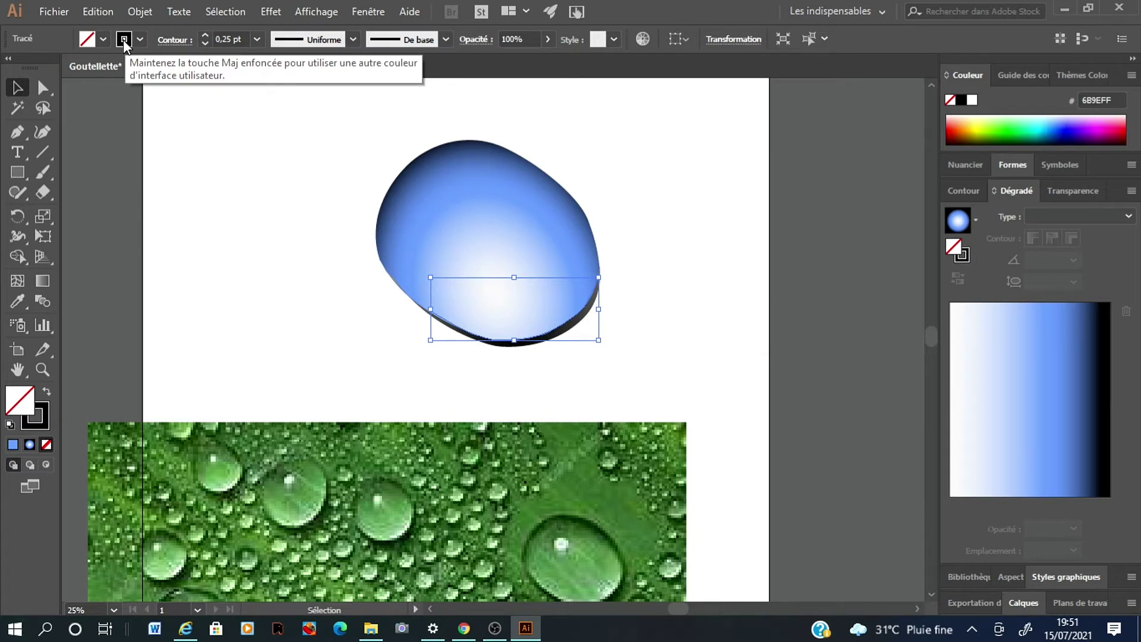
{"action": "left_click", "coordinate": [972, 100]}
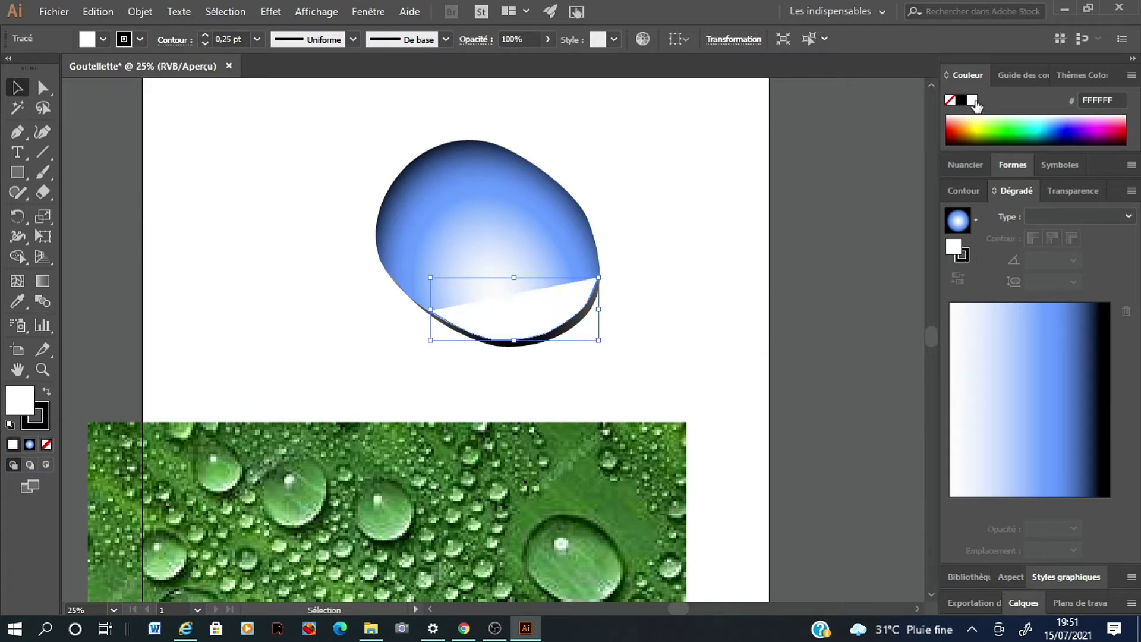
{"action": "left_click", "coordinate": [353, 39]}
{"action": "left_click", "coordinate": [324, 92]}
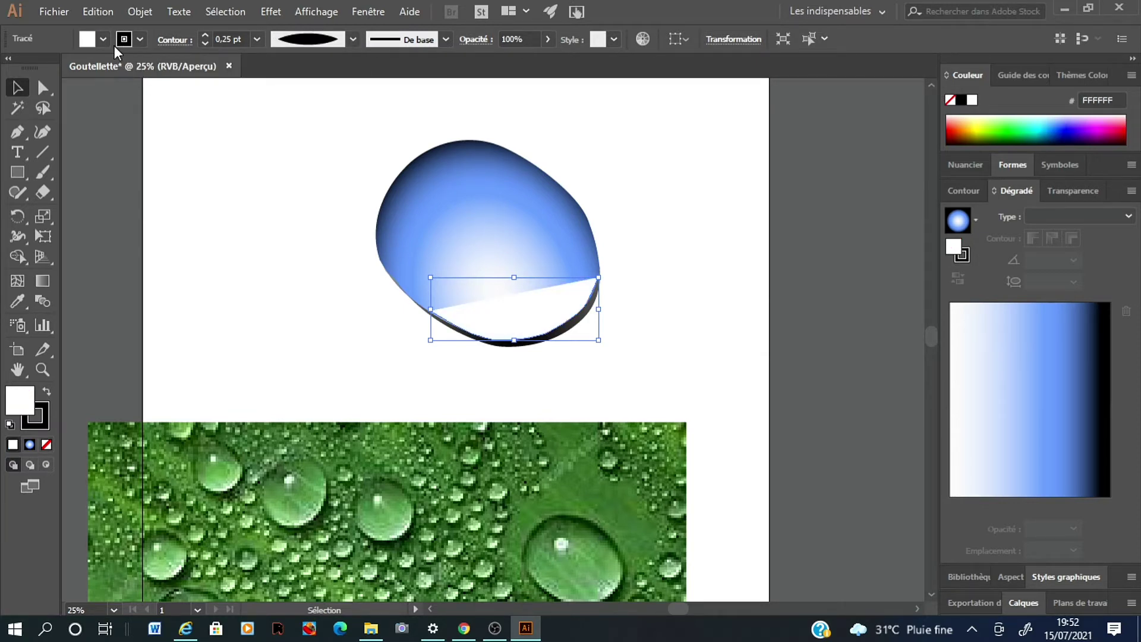
{"action": "left_click", "coordinate": [123, 39]}
{"action": "left_click", "coordinate": [11, 67]}
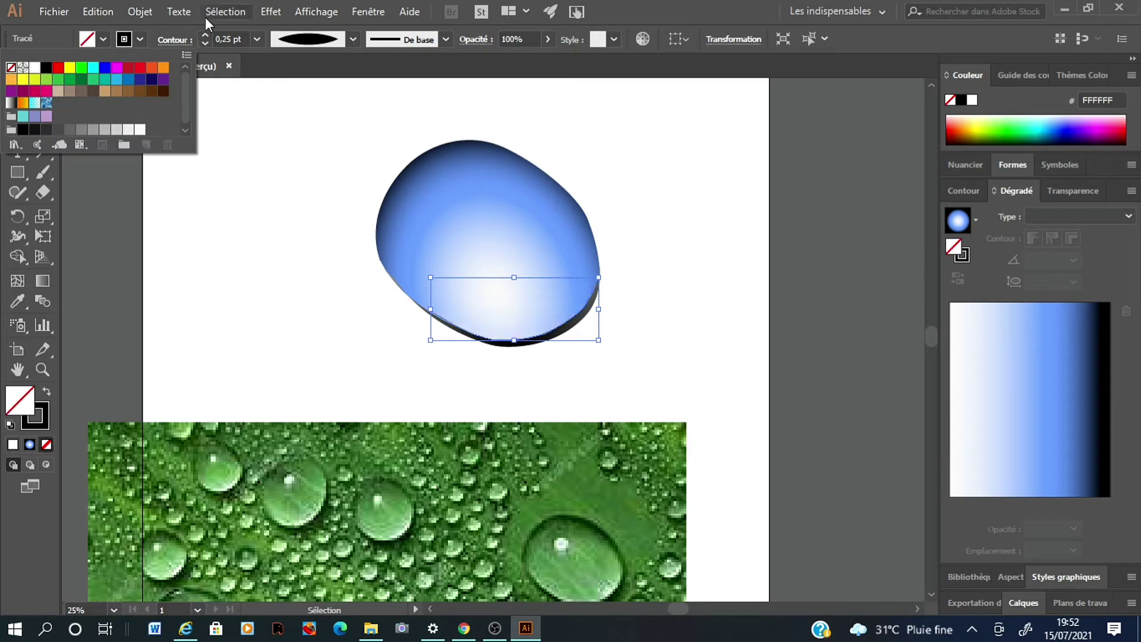
{"action": "type", "text": "18"}
Apply a Gaussian blur of radius 7.6 to the white rim
{"action": "left_click", "coordinate": [270, 11]}
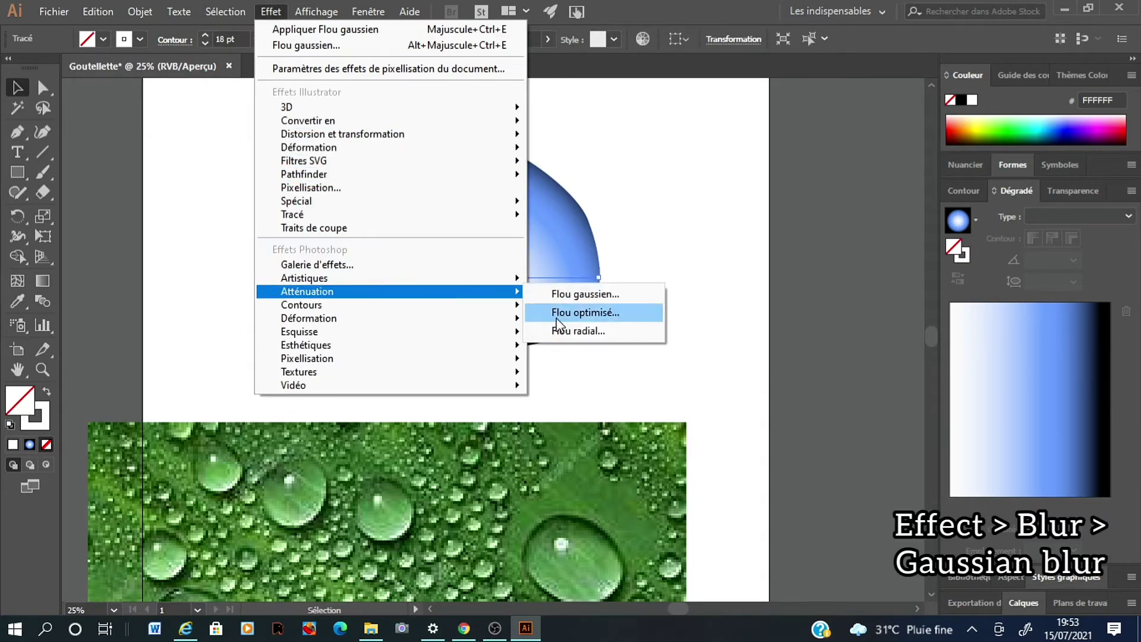
{"action": "left_click", "coordinate": [612, 293]}
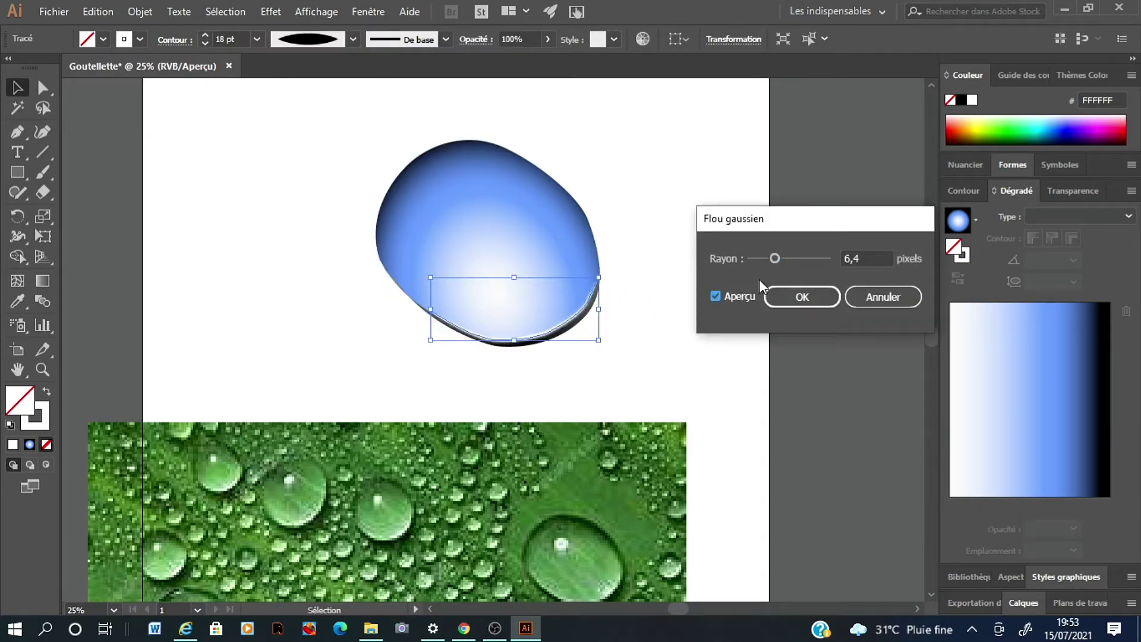
{"action": "left_click_drag", "start_coordinate": [774, 258], "coordinate": [762, 259]}
{"action": "left_click", "coordinate": [802, 297]}
{"action": "left_click", "coordinate": [644, 217]}
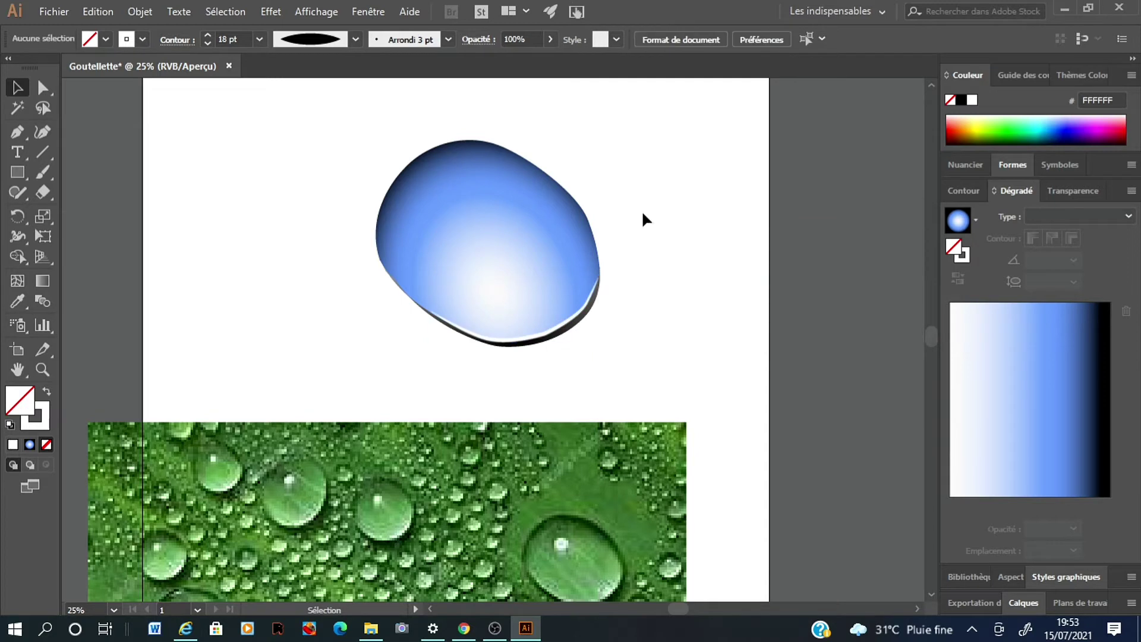
{"action": "left_click", "coordinate": [598, 295]}
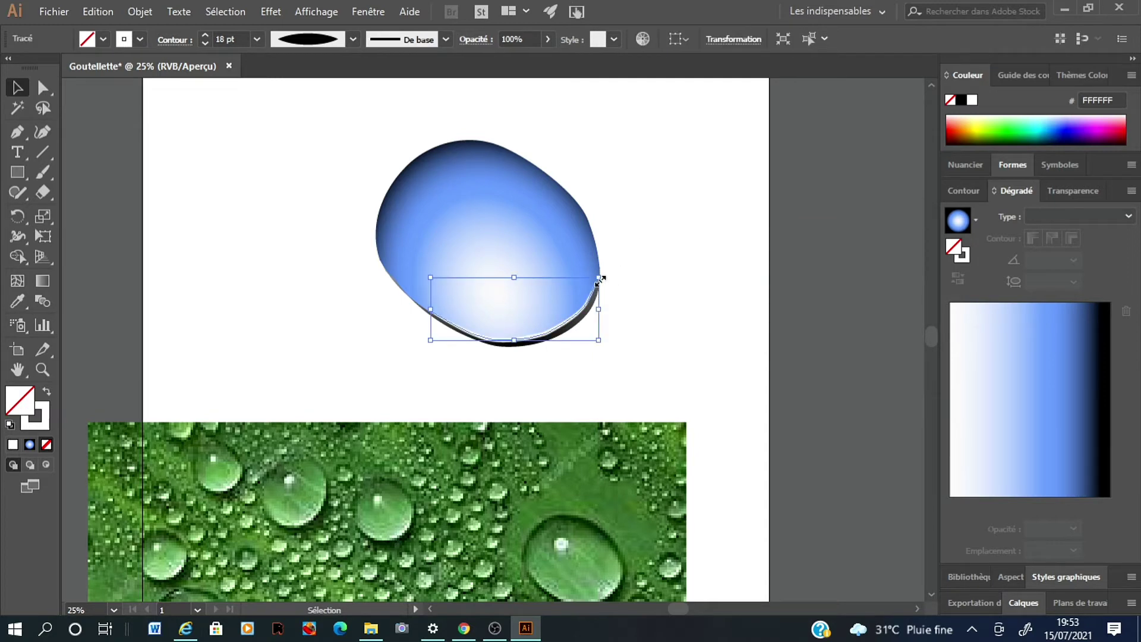
Draw a four-sided white glint near the top of the drop
{"action": "left_click", "coordinate": [17, 132]}
{"action": "left_click", "coordinate": [599, 274]}
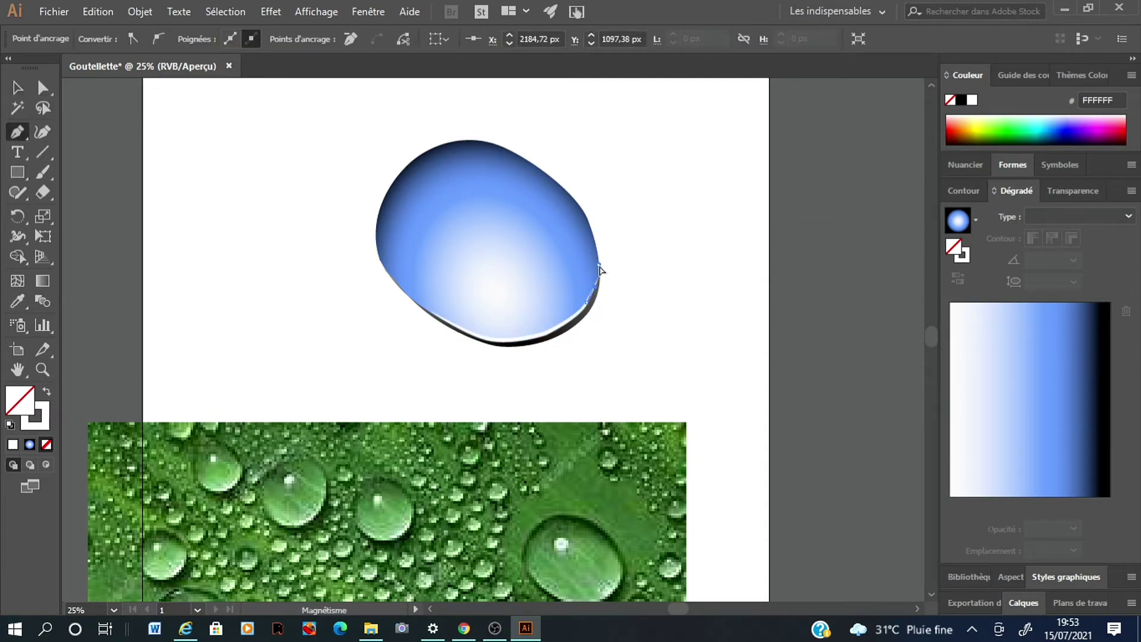
{"action": "left_click", "coordinate": [598, 264]}
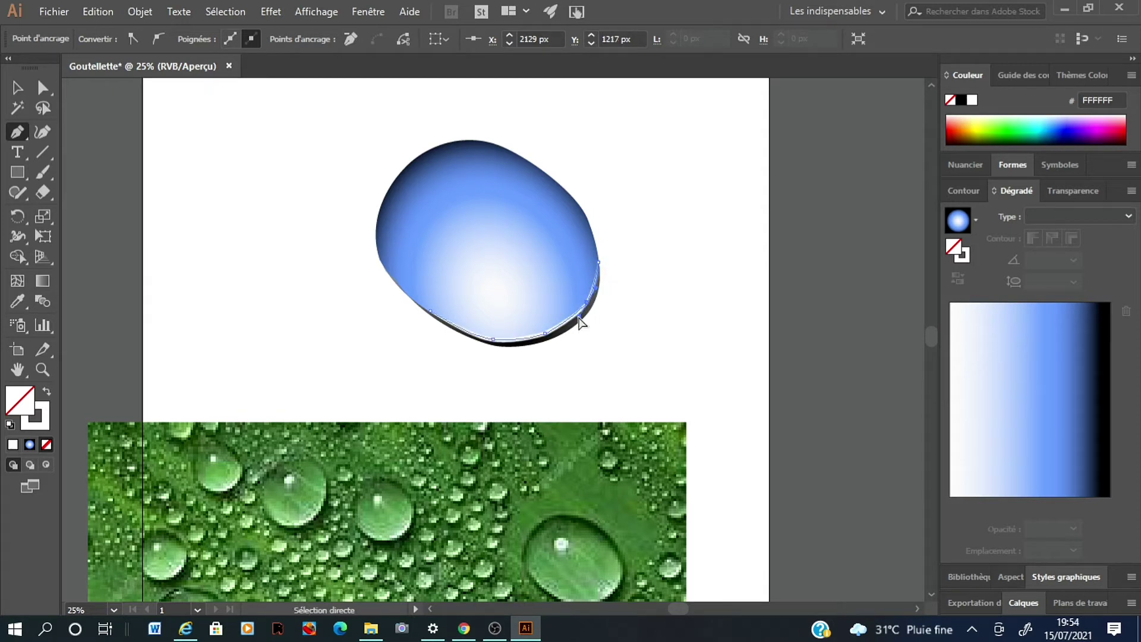
{"action": "left_click", "coordinate": [74, 95], "text": "ctrl"}
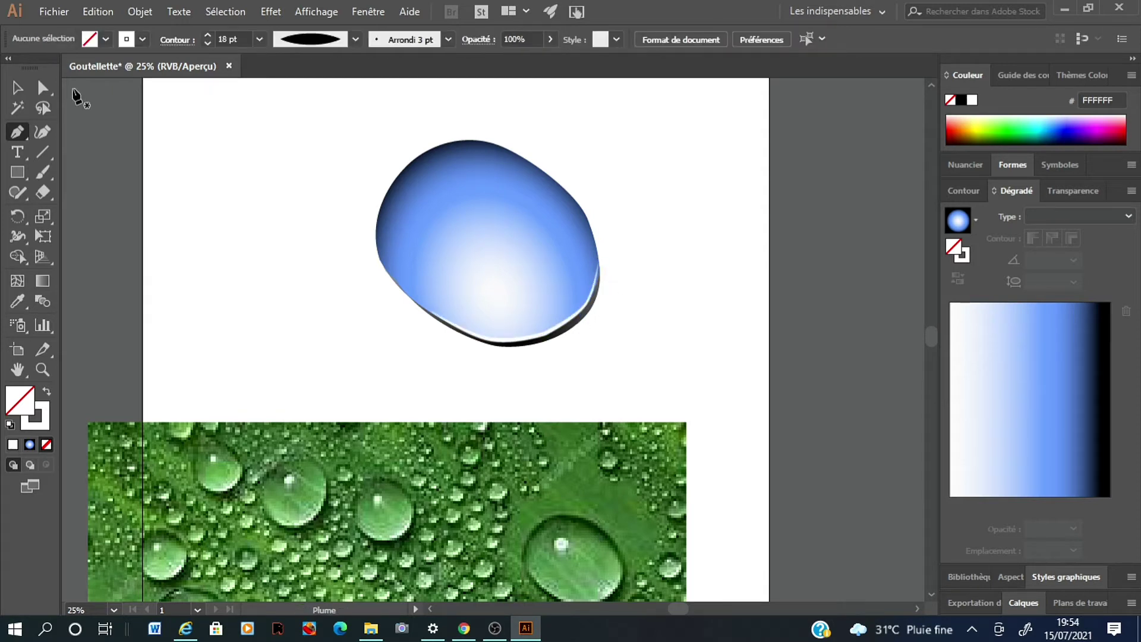
{"action": "left_click", "coordinate": [459, 196], "text": "ctrl"}
{"action": "left_click", "coordinate": [463, 206]}
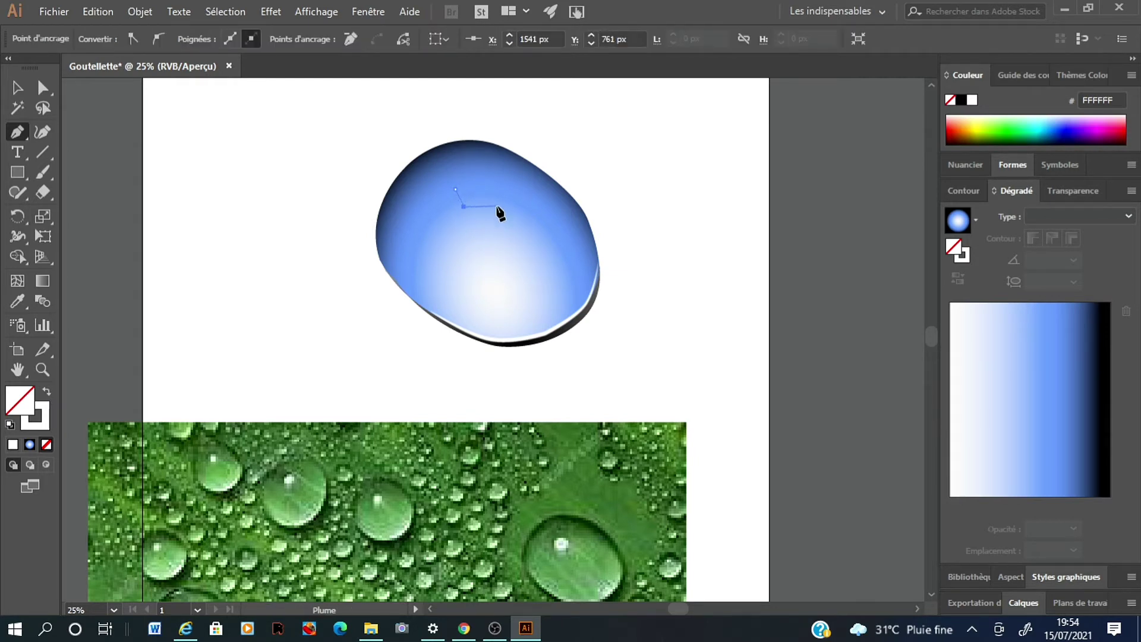
{"action": "left_click", "coordinate": [497, 202]}
{"action": "left_click", "coordinate": [492, 177]}
{"action": "left_click", "coordinate": [451, 178]}
{"action": "left_click", "coordinate": [972, 100]}
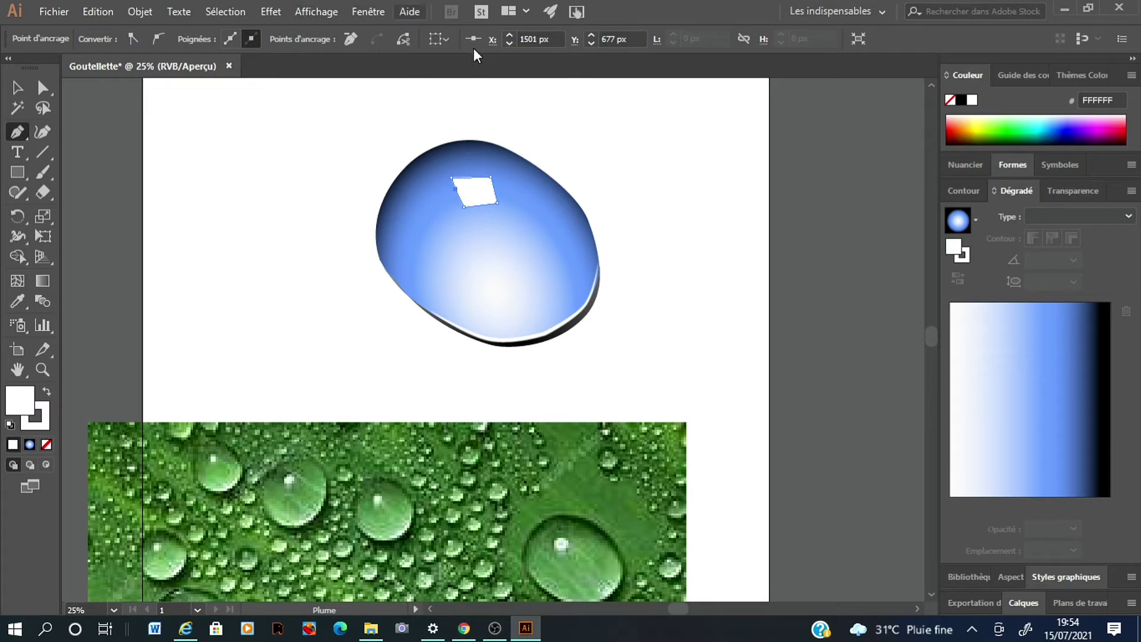
{"action": "key", "text": "v"}
{"action": "left_click", "coordinate": [345, 117]}
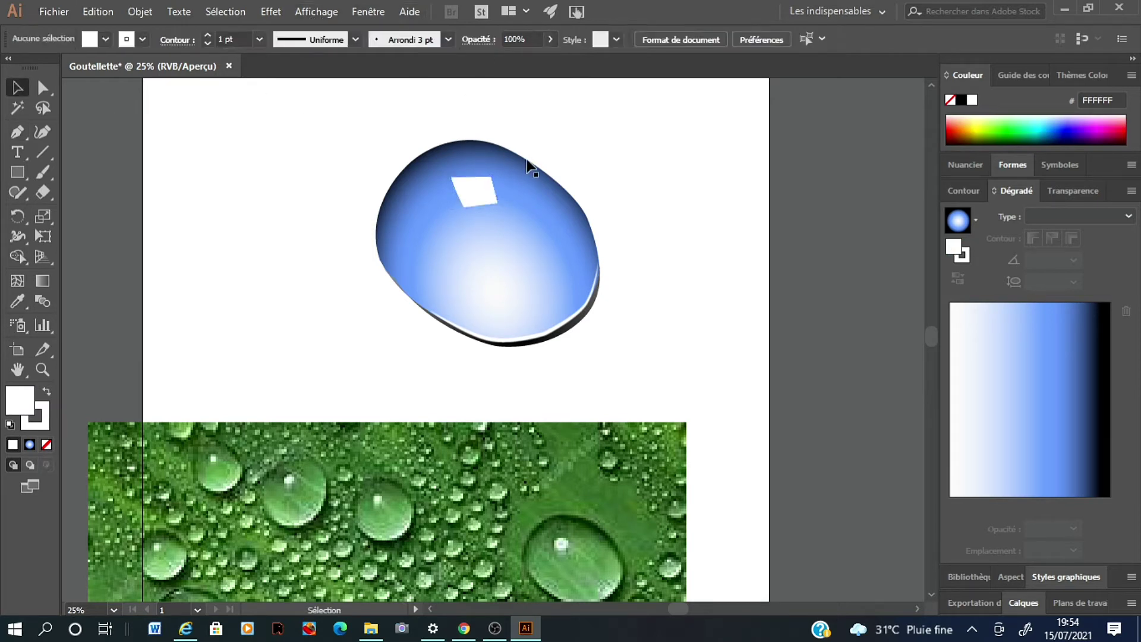
Draw a curved streak along the drop's lower left and set the glint to 90% opacity
{"action": "left_click", "coordinate": [16, 137]}
{"action": "left_click", "coordinate": [424, 271]}
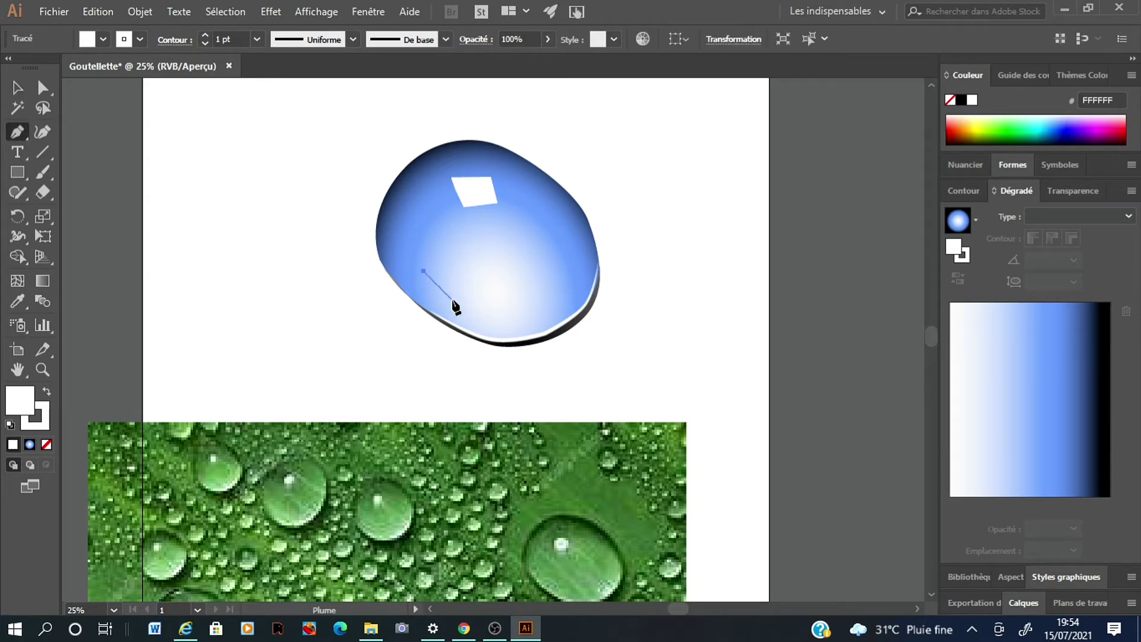
{"action": "left_click_drag", "start_coordinate": [467, 301], "coordinate": [490, 309]}
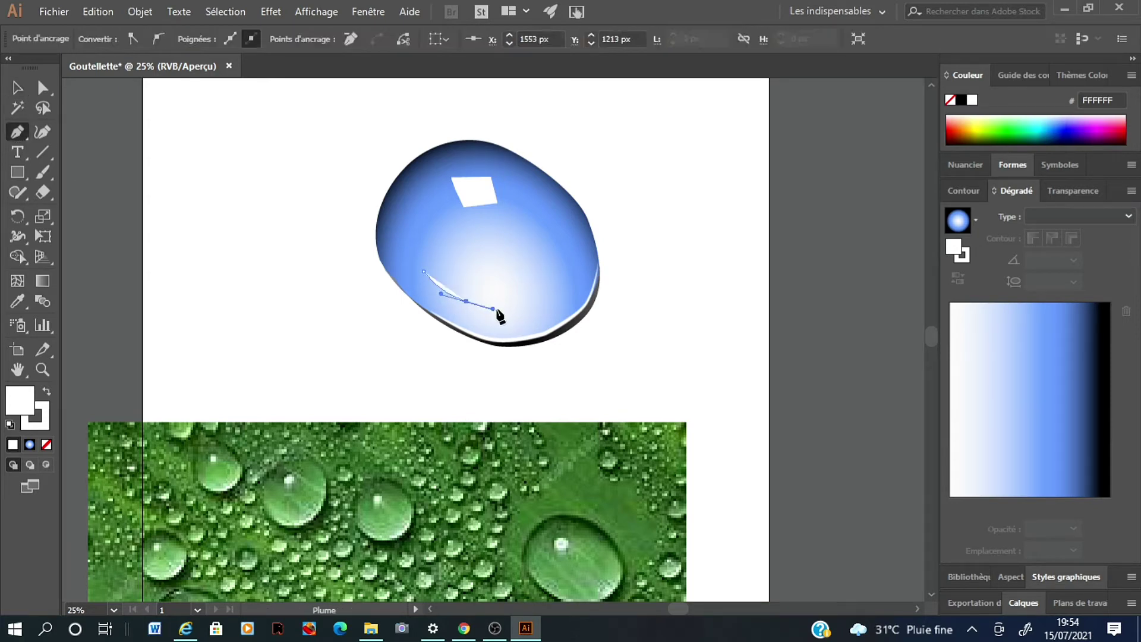
{"action": "left_click", "coordinate": [468, 301]}
{"action": "left_click", "coordinate": [473, 290]}
{"action": "left_click_drag", "start_coordinate": [420, 237], "coordinate": [420, 233]}
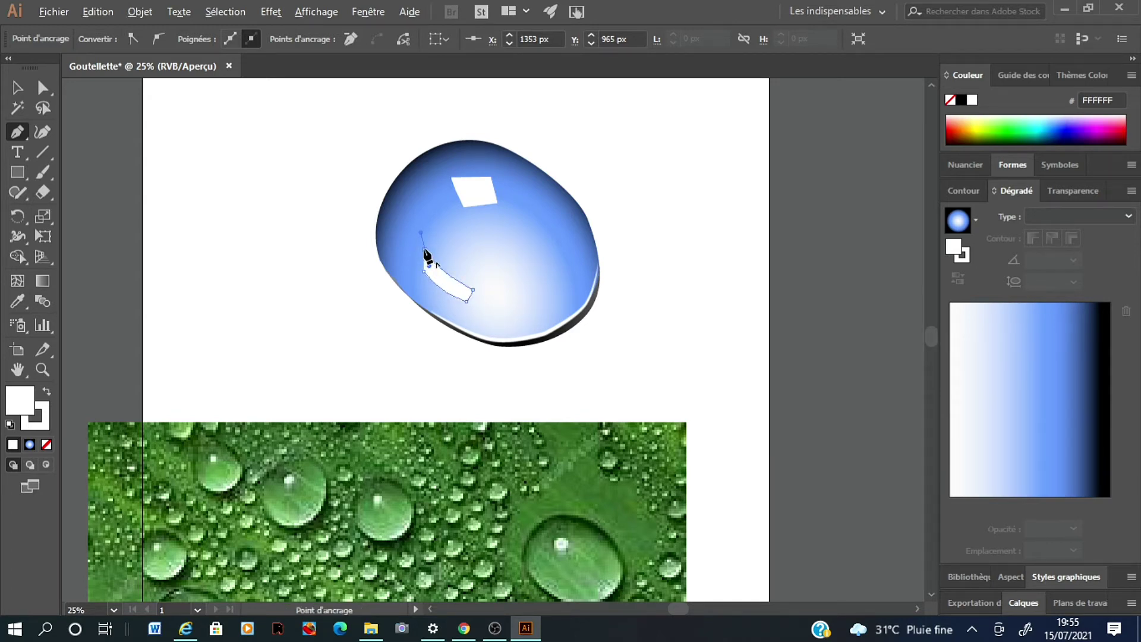
{"action": "left_click", "coordinate": [423, 251]}
{"action": "left_click", "coordinate": [418, 265]}
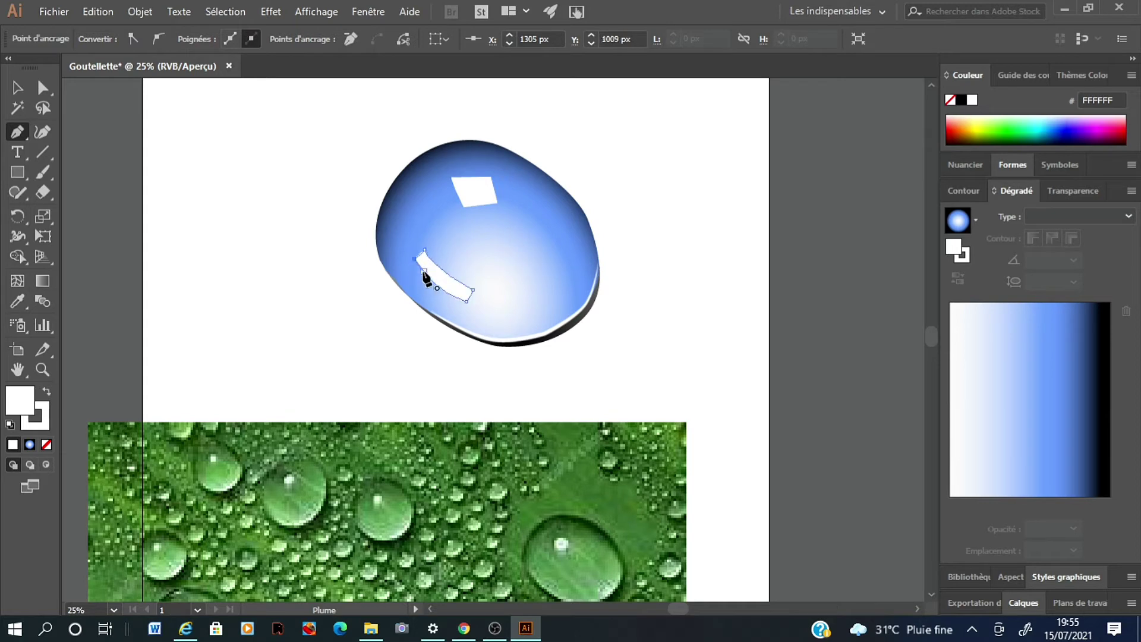
{"action": "key", "text": "v"}
{"action": "left_click", "coordinate": [475, 192]}
{"action": "left_click", "coordinate": [547, 39]}
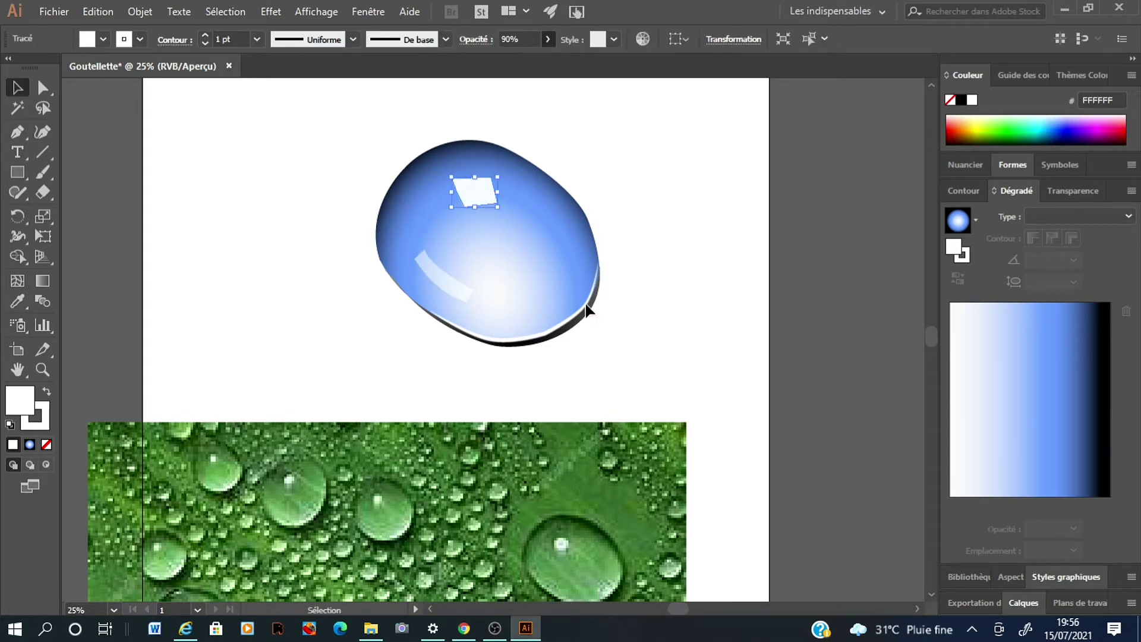
Set the bottom rim to 44% opacity and the lower-left streak to 64%
{"action": "left_click", "coordinate": [588, 303]}
{"action": "left_click", "coordinate": [547, 40]}
{"action": "left_click_drag", "start_coordinate": [545, 60], "coordinate": [517, 60]}
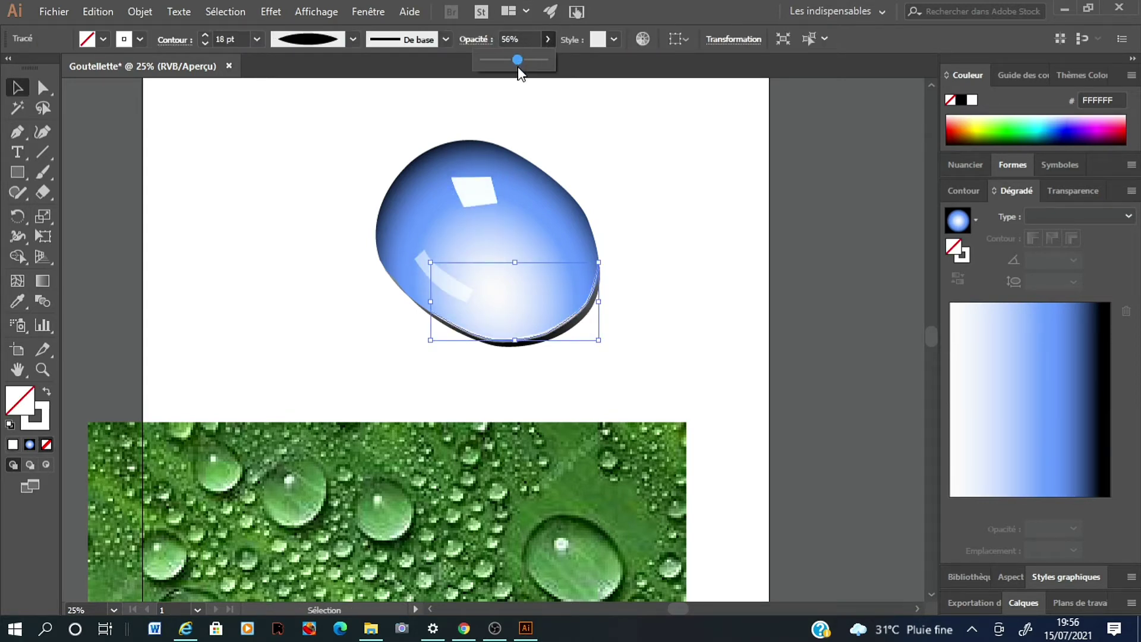
{"action": "left_click", "coordinate": [631, 172]}
{"action": "left_click", "coordinate": [443, 275]}
{"action": "left_click", "coordinate": [547, 40]}
{"action": "left_click_drag", "start_coordinate": [513, 59], "coordinate": [522, 59]}
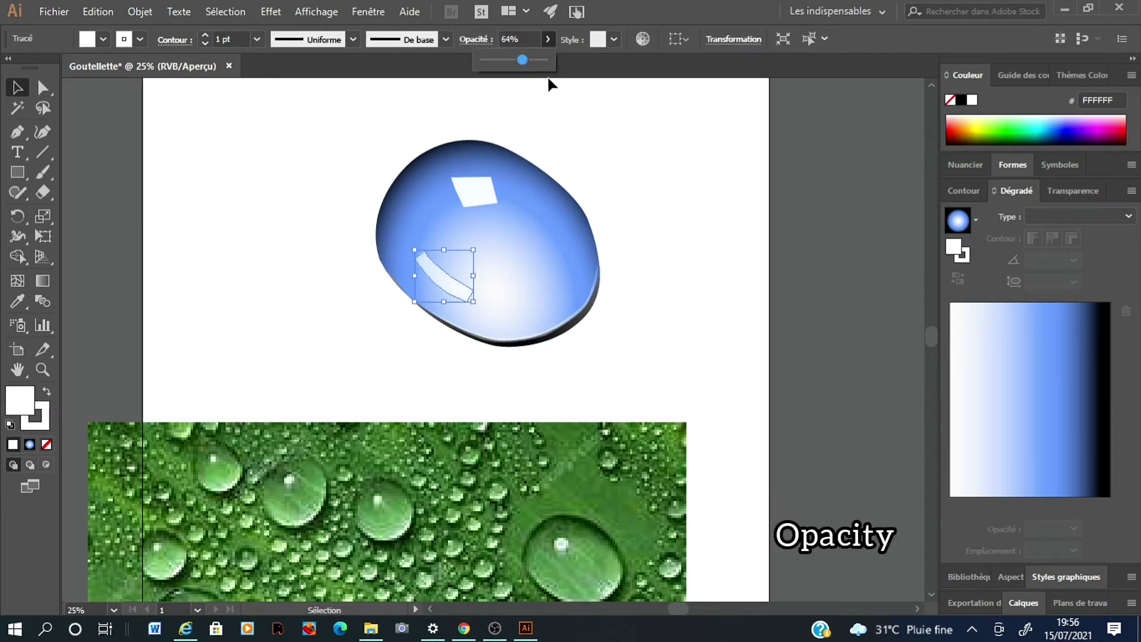
Raise the glint to 98% opacity and show RGB sliders for the drop's gradient colour
{"action": "left_click", "coordinate": [493, 196]}
{"action": "left_click", "coordinate": [548, 39]}
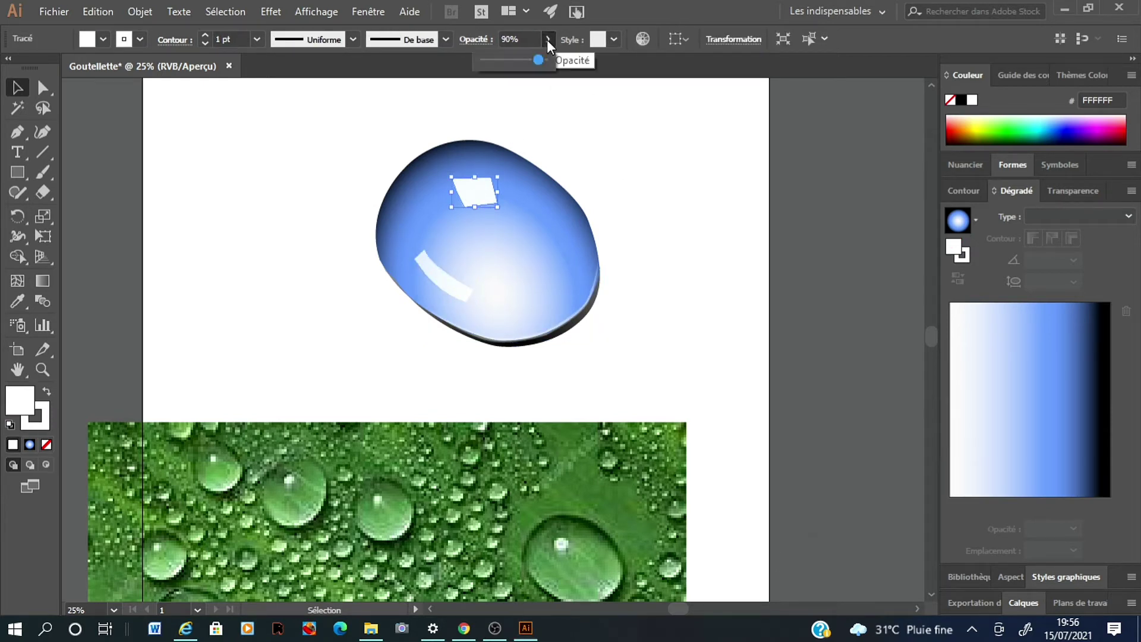
{"action": "left_click", "coordinate": [602, 144]}
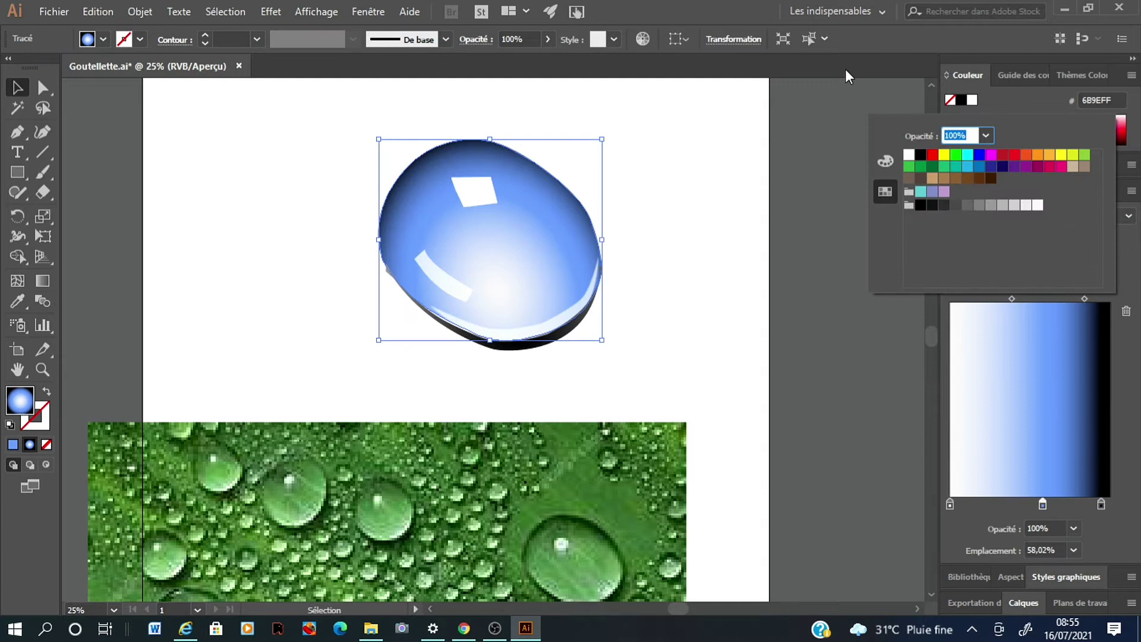
{"action": "left_click", "coordinate": [886, 161]}
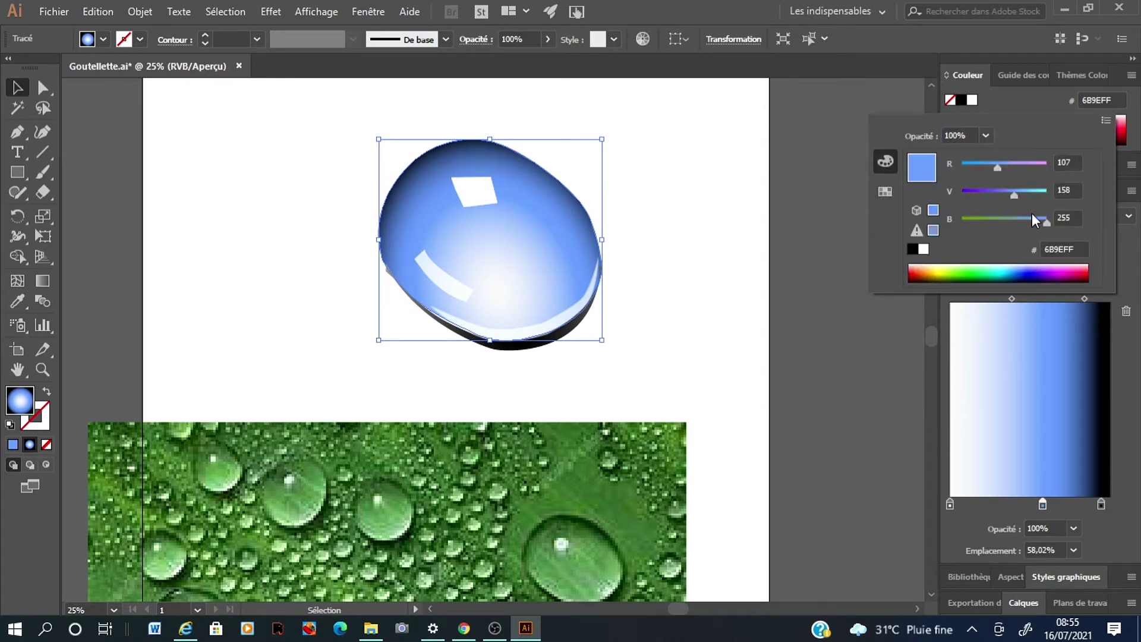
Recolour the gradient to paler blue 96D4FF and move its middle stop to 52.89%
{"action": "mouse_move", "coordinate": [1043, 223]}
{"action": "left_mouse_down"}
{"action": "mouse_move", "coordinate": [1053, 223]}
{"action": "mouse_move", "coordinate": [1011, 170]}
{"action": "left_mouse_up"}
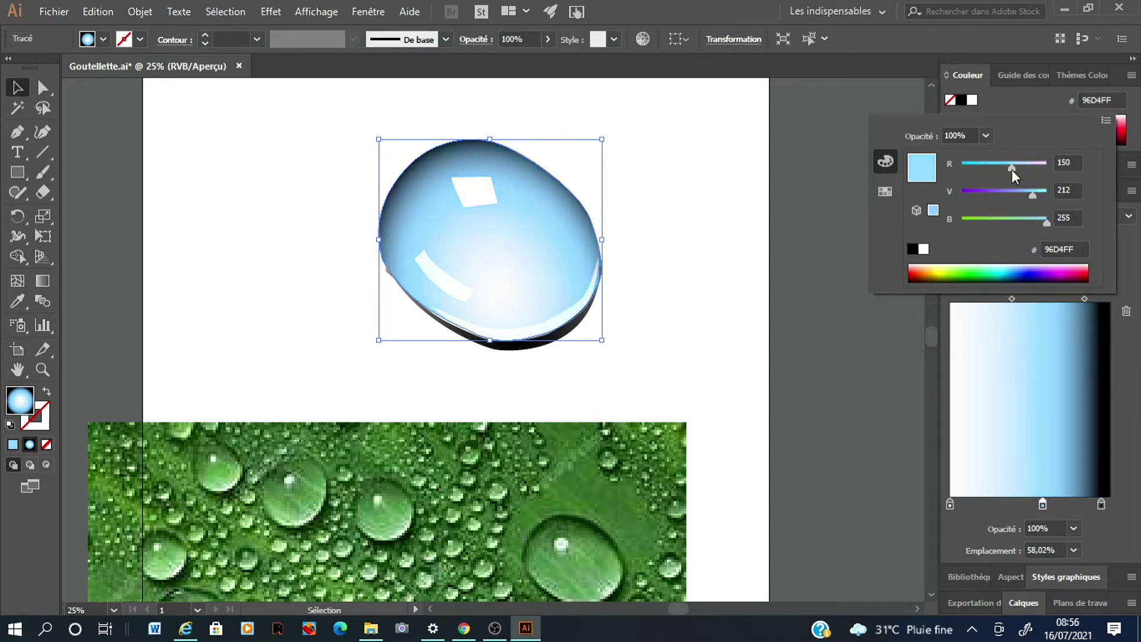
{"action": "left_click", "coordinate": [452, 118]}
{"action": "left_click", "coordinate": [281, 248]}
{"action": "left_click", "coordinate": [409, 174]}
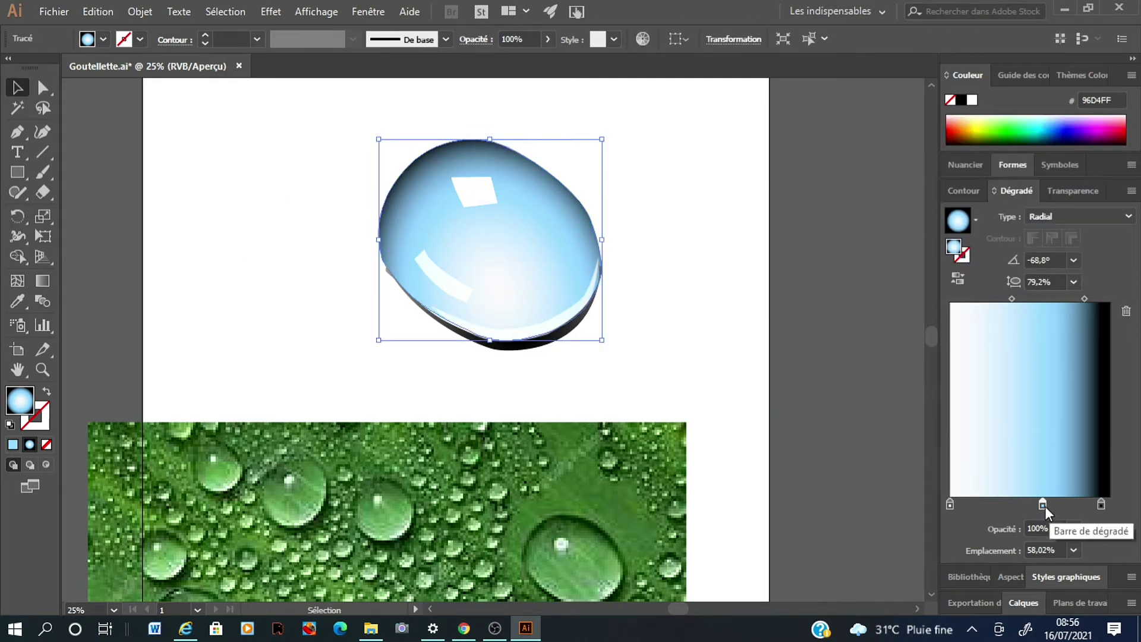
{"action": "left_click_drag", "start_coordinate": [1043, 505], "coordinate": [1037, 507]}
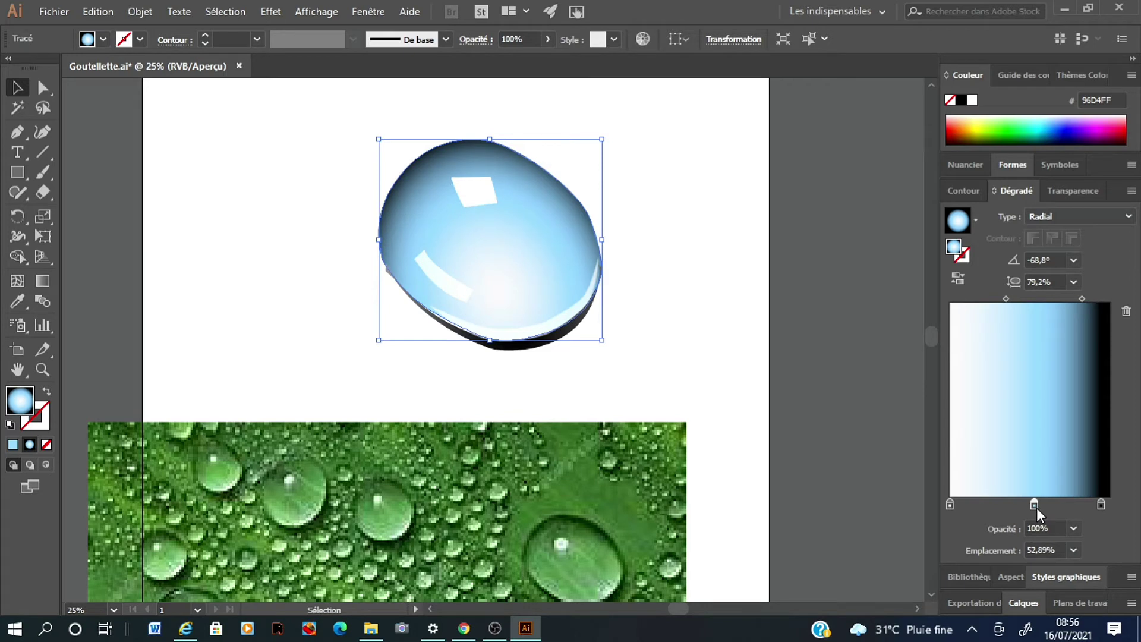
{"action": "left_click", "coordinate": [310, 279]}
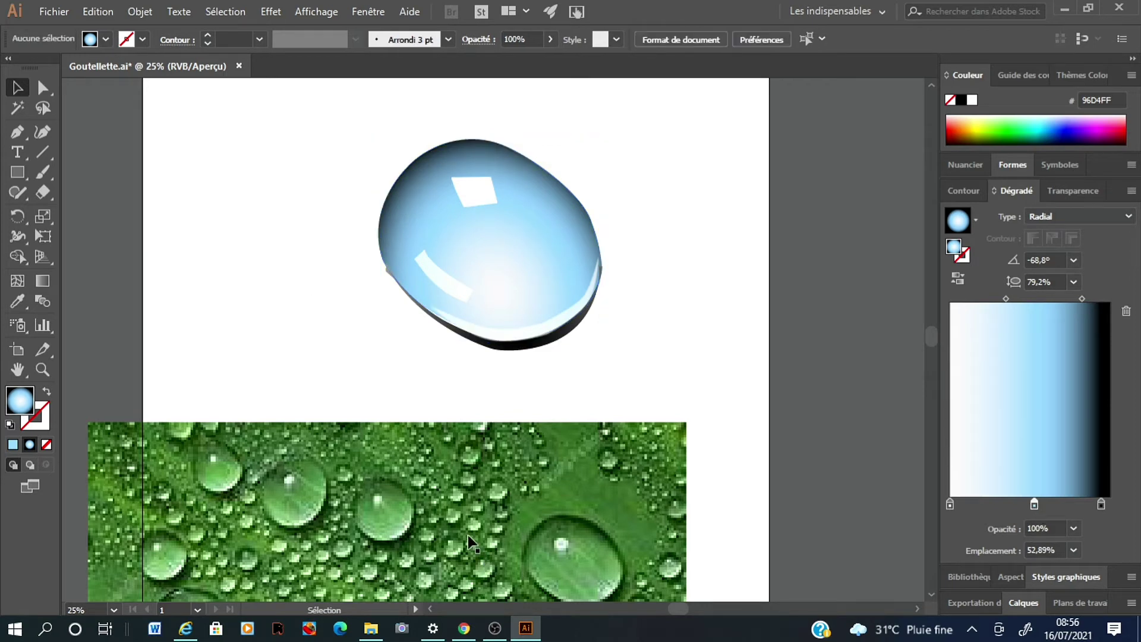
Choose Effect > Blur > Gaussian Blur for the drop's bottom rim
{"action": "left_click", "coordinate": [550, 331]}
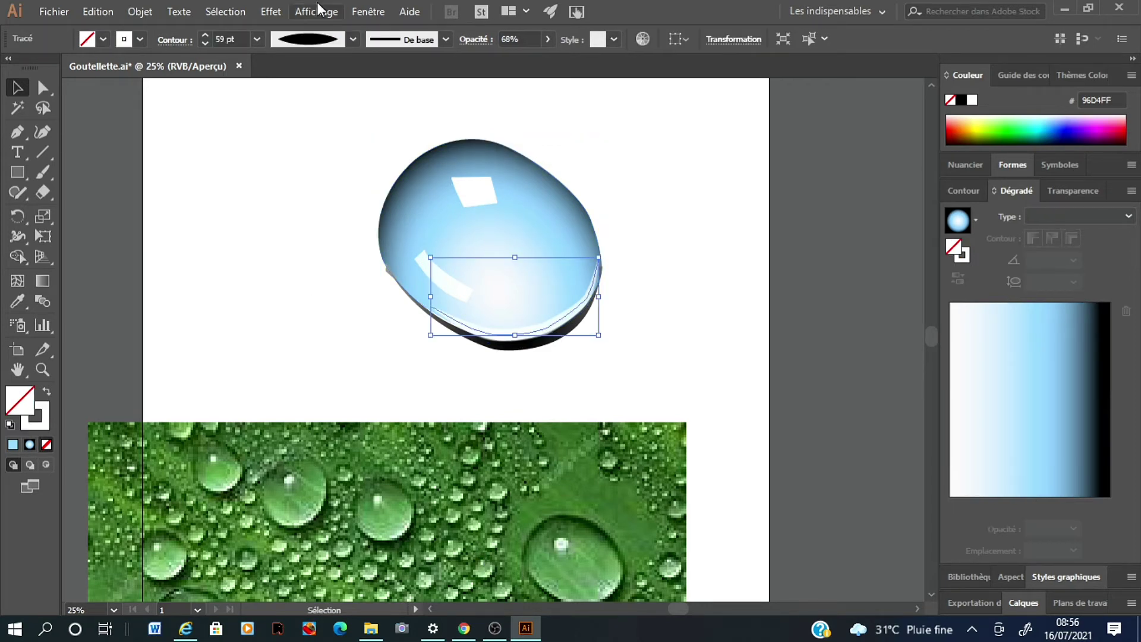
{"action": "left_click", "coordinate": [271, 11]}
{"action": "left_click", "coordinate": [579, 303]}
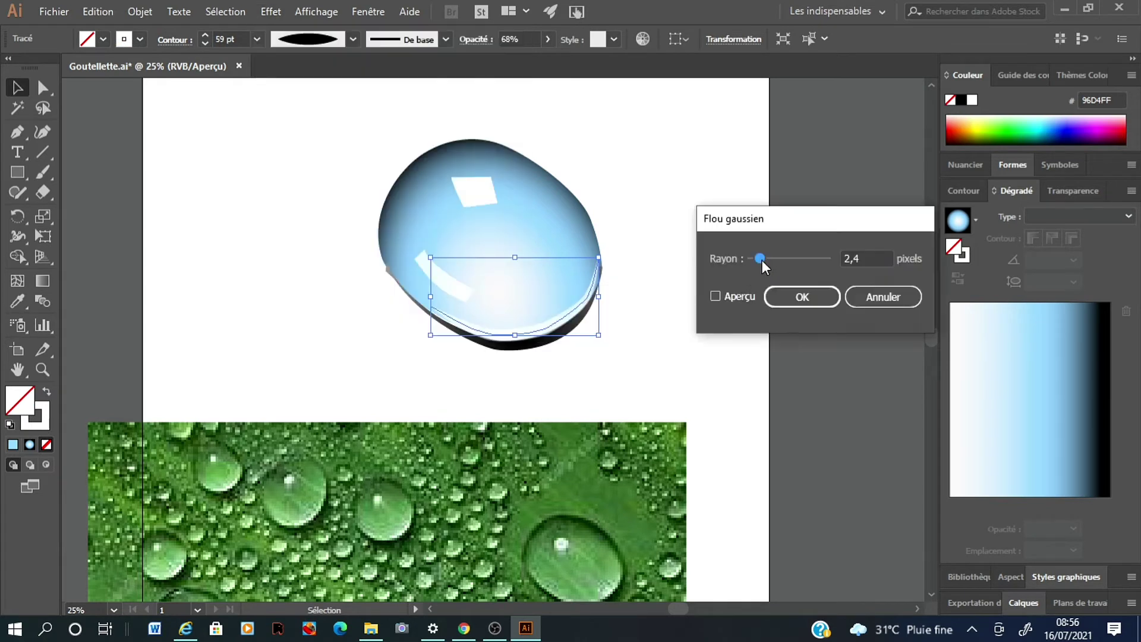
Apply a 2.4-pixel Gaussian blur to the bottom rim with preview on
{"action": "left_click", "coordinate": [714, 297]}
{"action": "left_click_drag", "start_coordinate": [762, 258], "coordinate": [783, 257]}
{"action": "left_click", "coordinate": [791, 294]}
{"action": "left_click", "coordinate": [613, 222]}
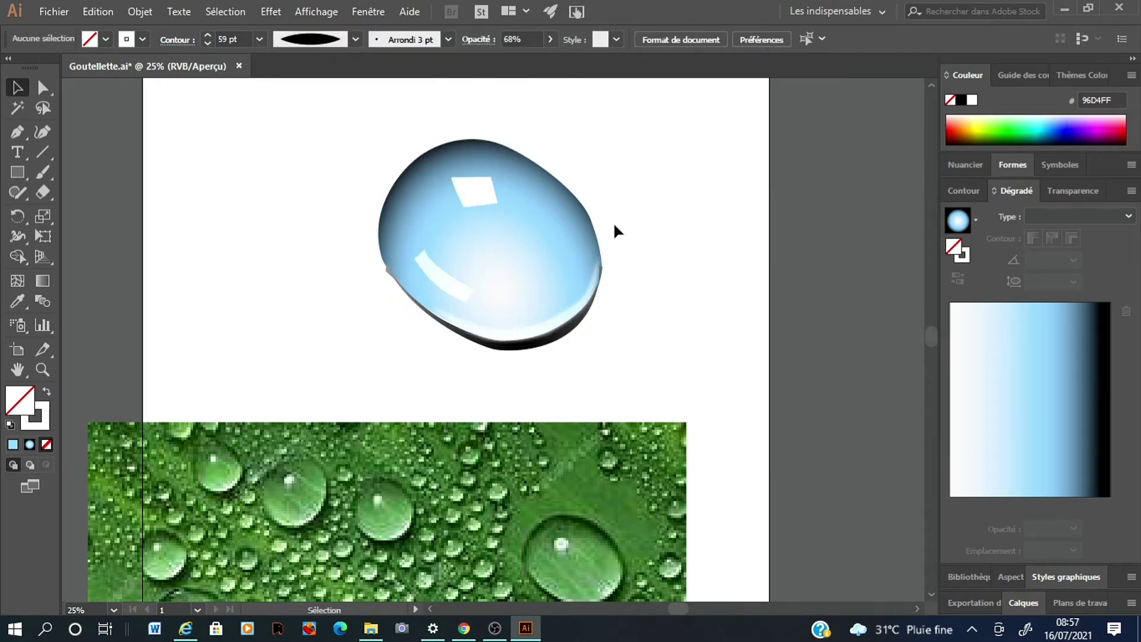
Reshape the bottom shadow and droplet's bottom curve by removing and dragging anchors
{"action": "left_click", "coordinate": [389, 273]}
{"action": "key", "text": "p"}
{"action": "left_click", "coordinate": [388, 275]}
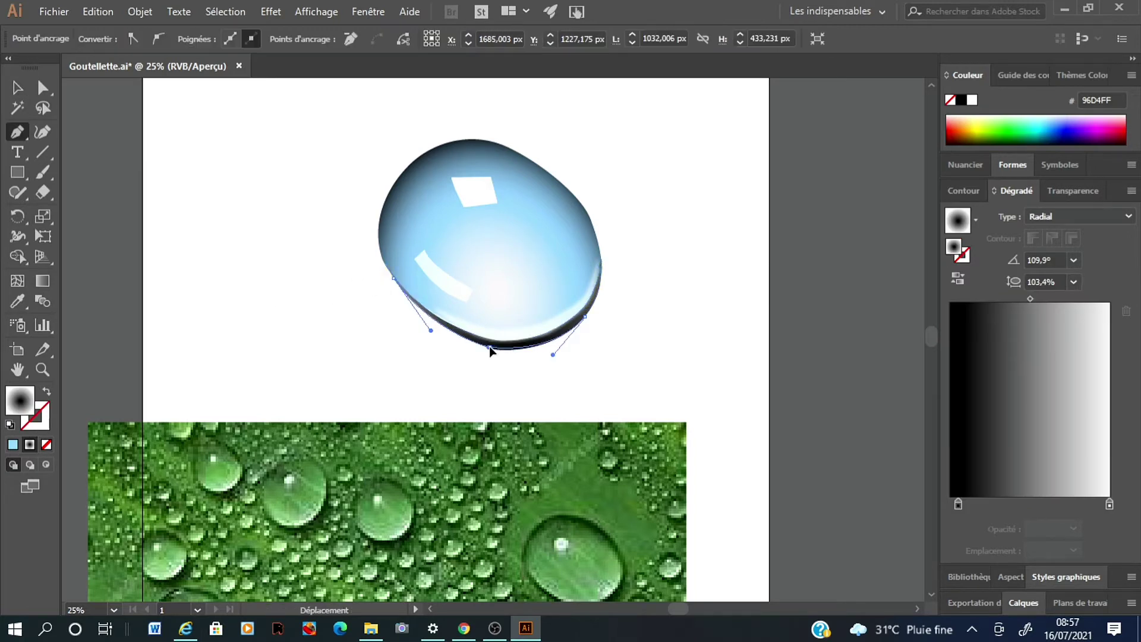
{"action": "left_click", "coordinate": [485, 346], "text": "ctrl"}
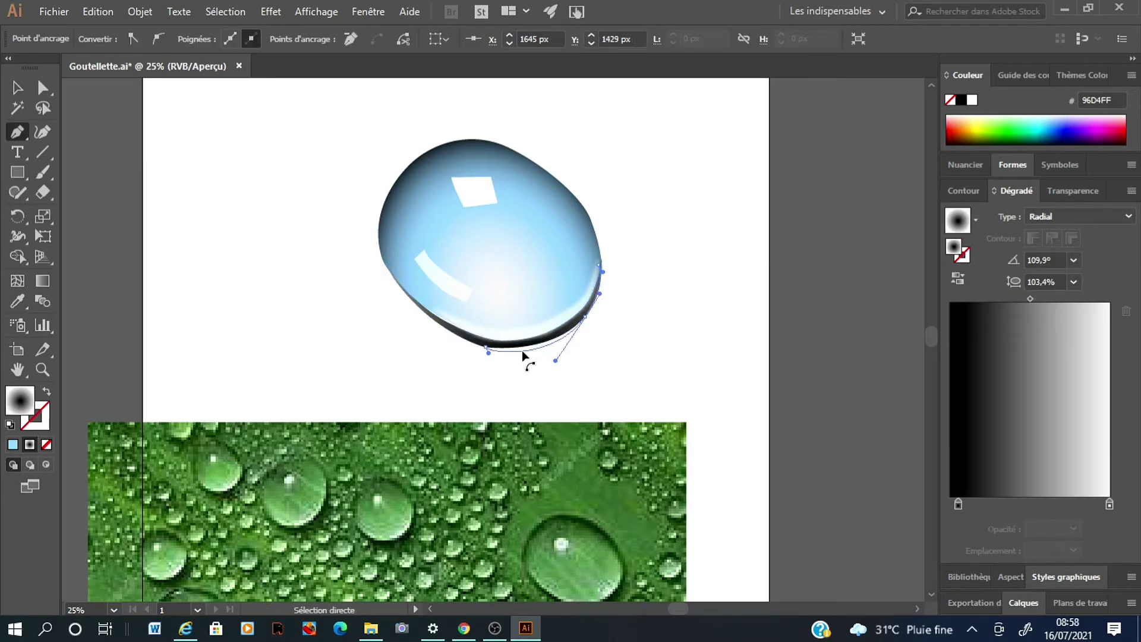
{"action": "left_click_drag", "start_coordinate": [522, 351], "coordinate": [525, 355]}
{"action": "left_click", "coordinate": [648, 291]}
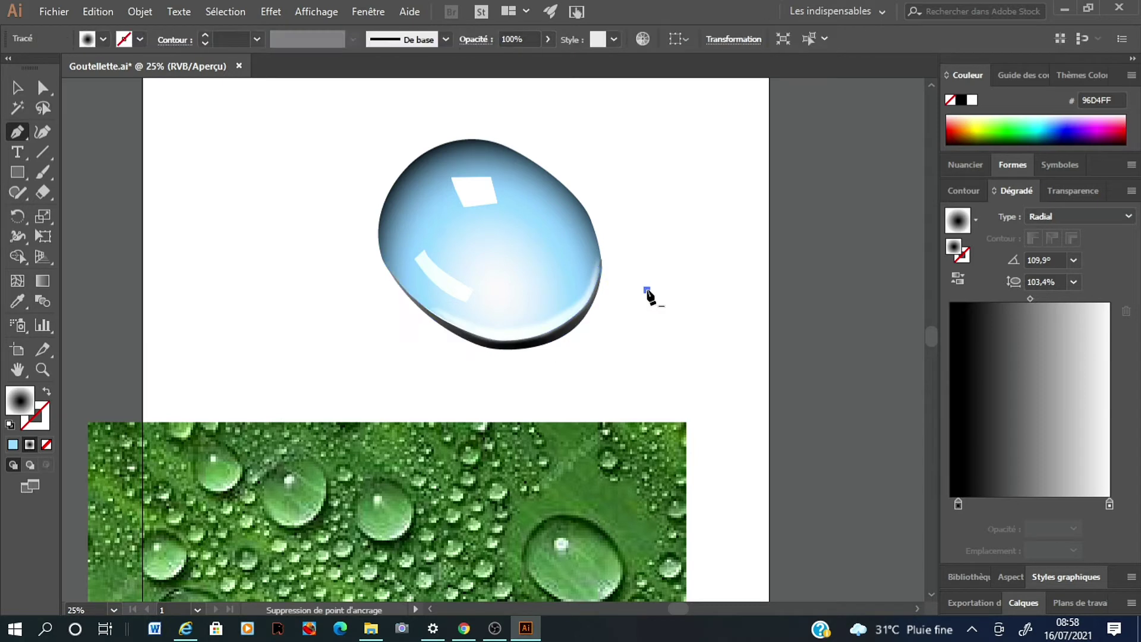
{"action": "left_click", "coordinate": [560, 365], "text": "ctrl"}
{"action": "left_click", "coordinate": [486, 347], "text": "ctrl"}
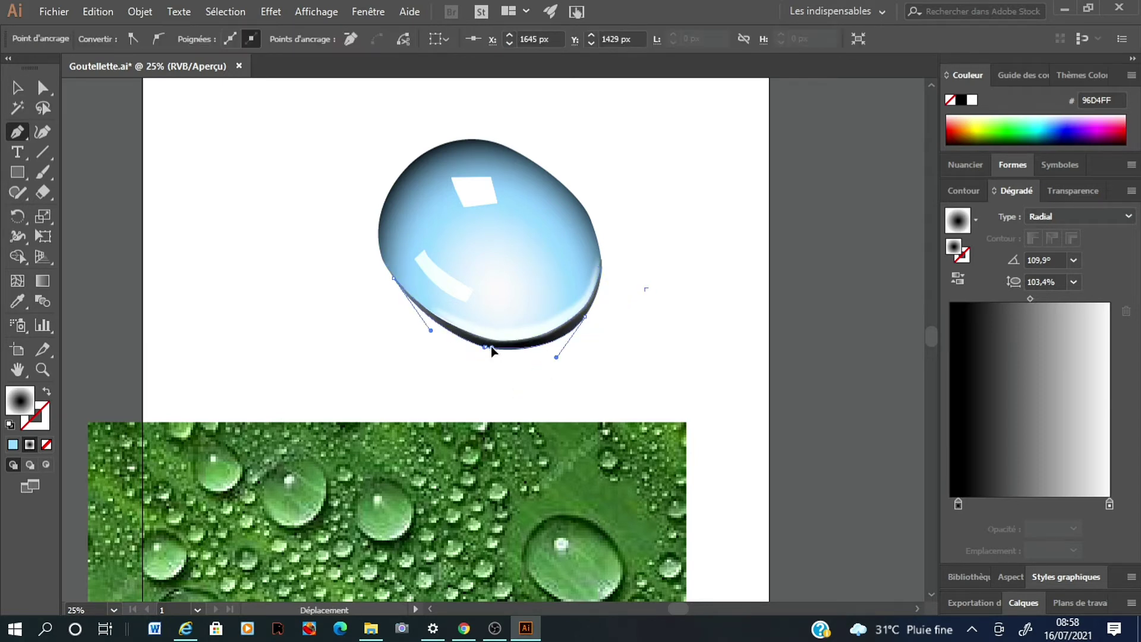
{"action": "left_click_drag", "start_coordinate": [491, 347], "coordinate": [491, 348]}
{"action": "key", "text": "v"}
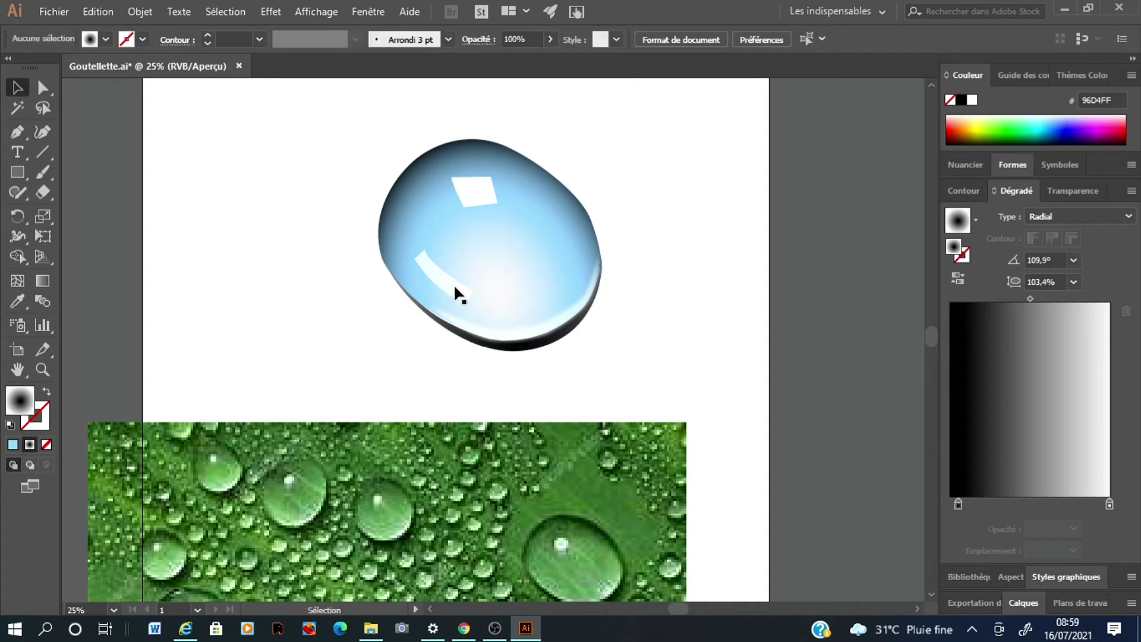
Set the lower white highlight to 80% opacity
{"action": "left_click", "coordinate": [454, 283]}
{"action": "left_click", "coordinate": [550, 39]}
{"action": "left_click", "coordinate": [533, 60]}
Reset the opacity setting back to 100%
{"action": "left_click", "coordinate": [489, 189]}
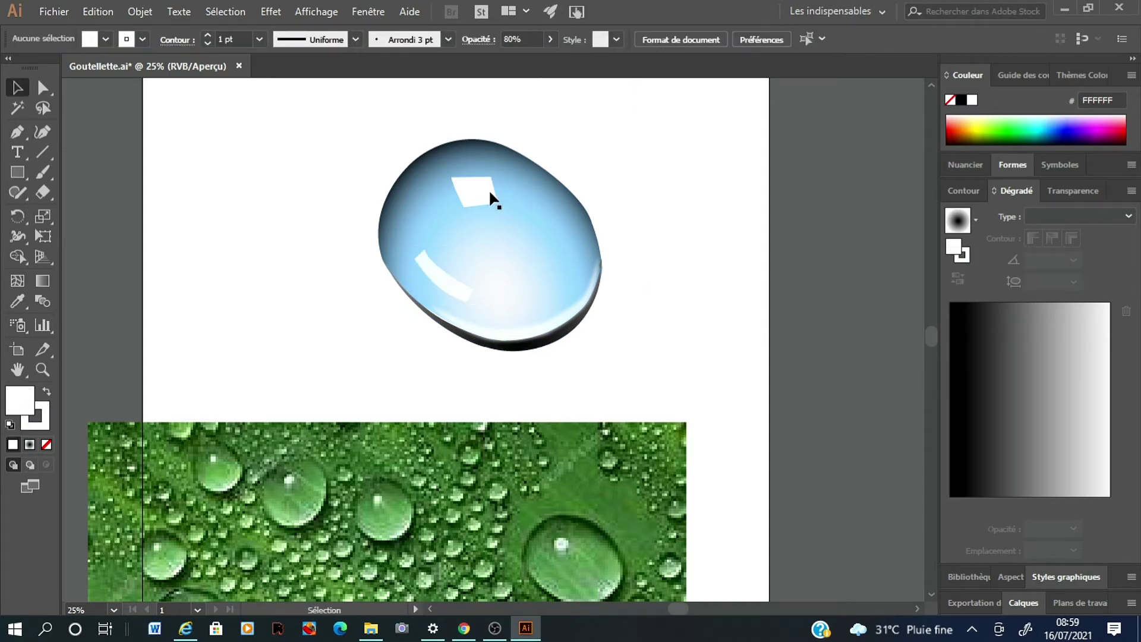
{"action": "left_click", "coordinate": [550, 39]}
{"action": "left_click", "coordinate": [548, 62]}
{"action": "left_click", "coordinate": [501, 121]}
Extend the dark rim stroke with curved anchors up the droplet's right edge
{"action": "left_click", "coordinate": [571, 315]}
{"action": "left_click", "coordinate": [14, 137]}
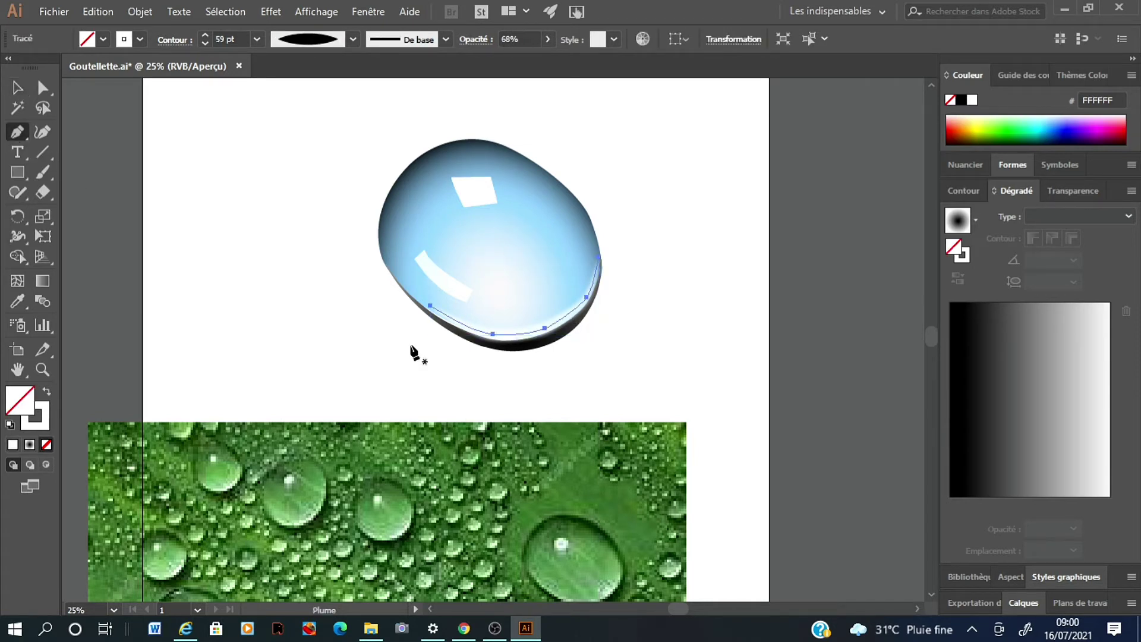
{"action": "left_click", "coordinate": [430, 306]}
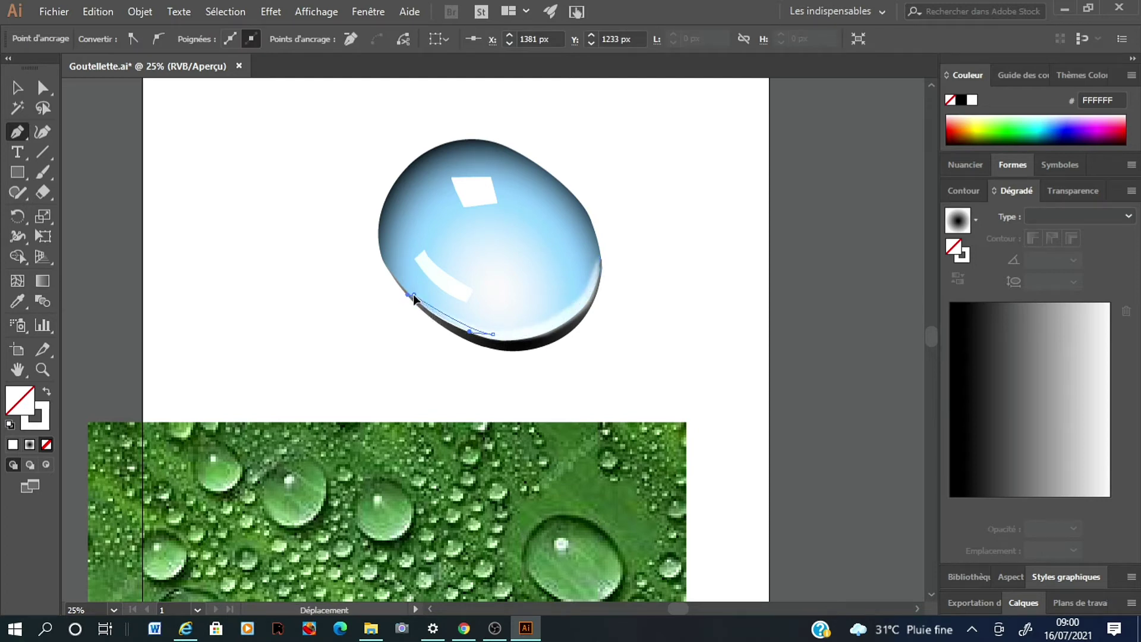
{"action": "left_click_drag", "start_coordinate": [595, 282], "coordinate": [604, 269]}
{"action": "left_click_drag", "start_coordinate": [590, 224], "coordinate": [595, 224]}
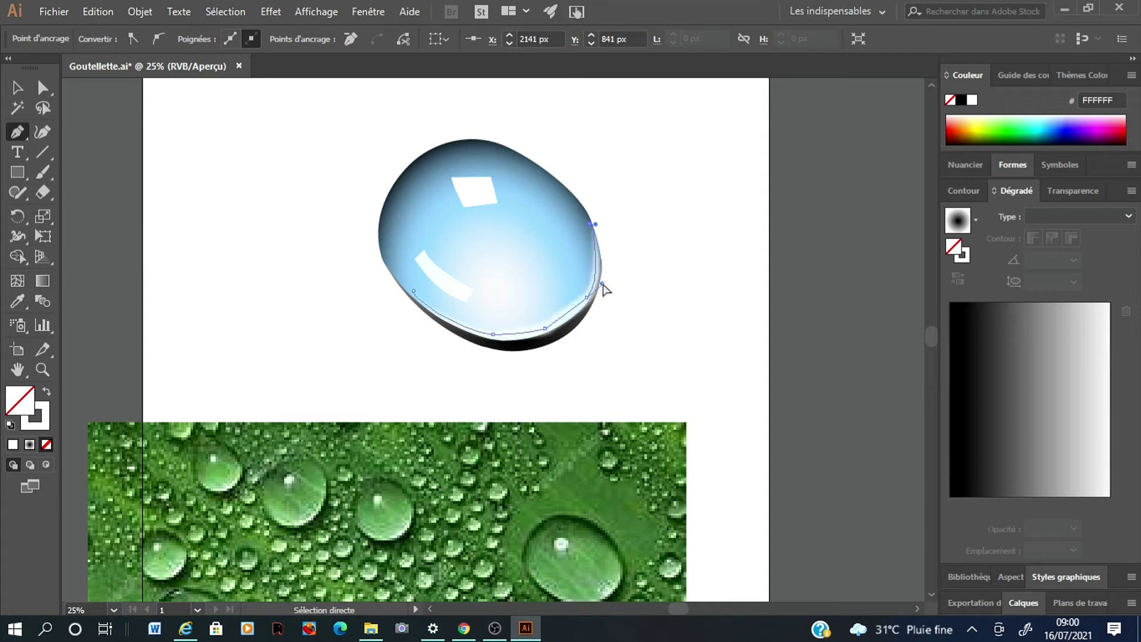
Select the droplet's left and top-left anchors, then the dark shadow path
{"action": "key", "text": "v"}
{"action": "left_click", "coordinate": [388, 252]}
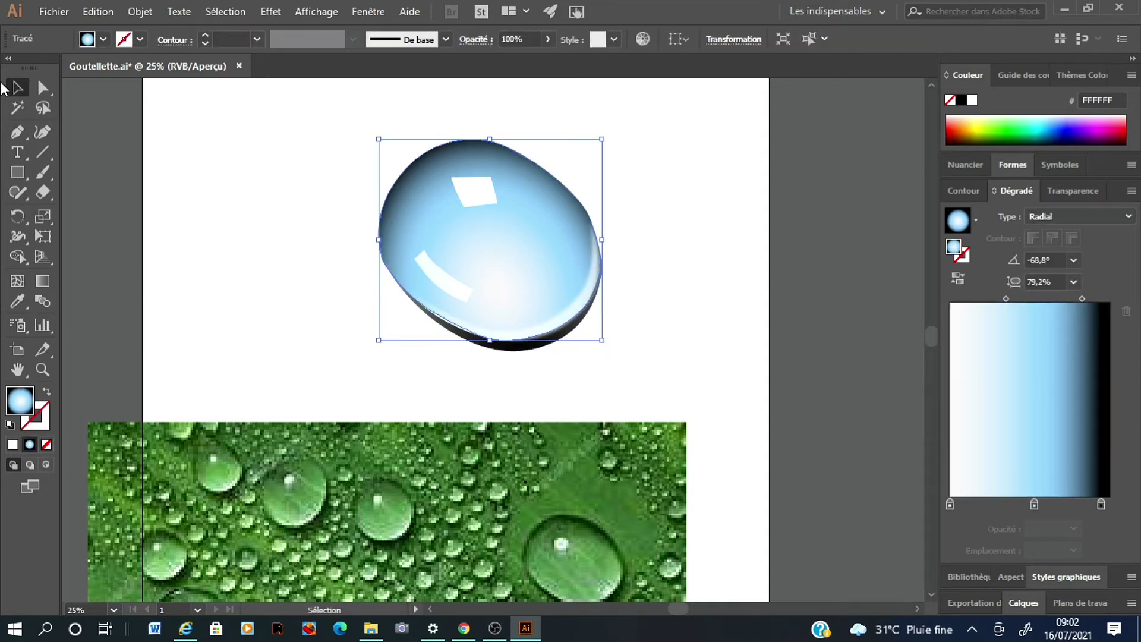
{"action": "left_click", "coordinate": [17, 131]}
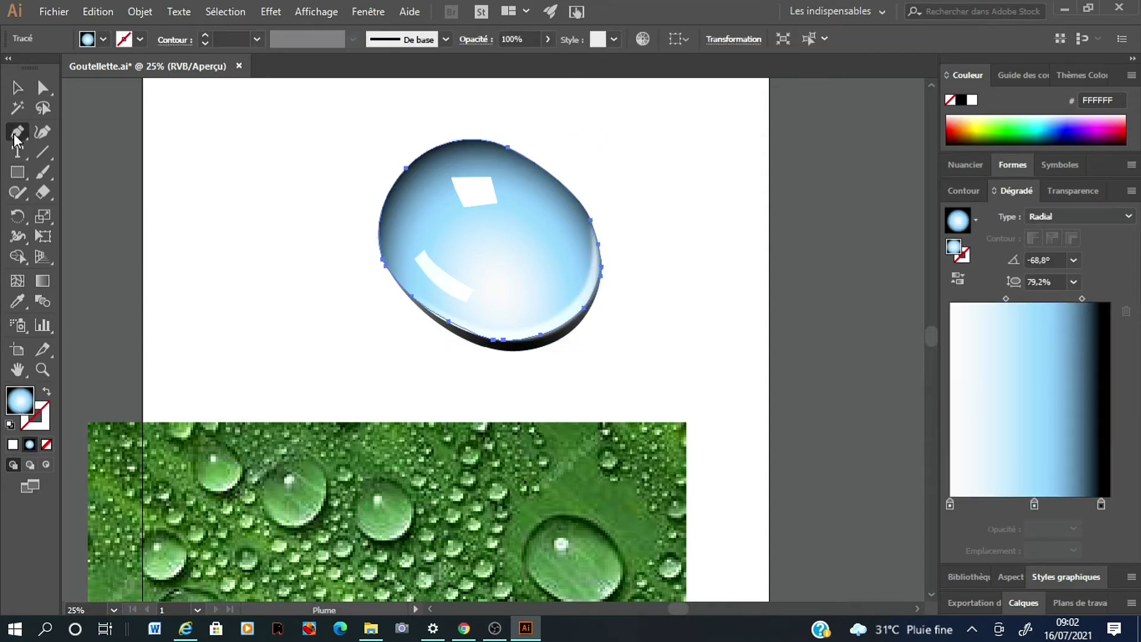
{"action": "left_click", "coordinate": [383, 259], "text": "ctrl"}
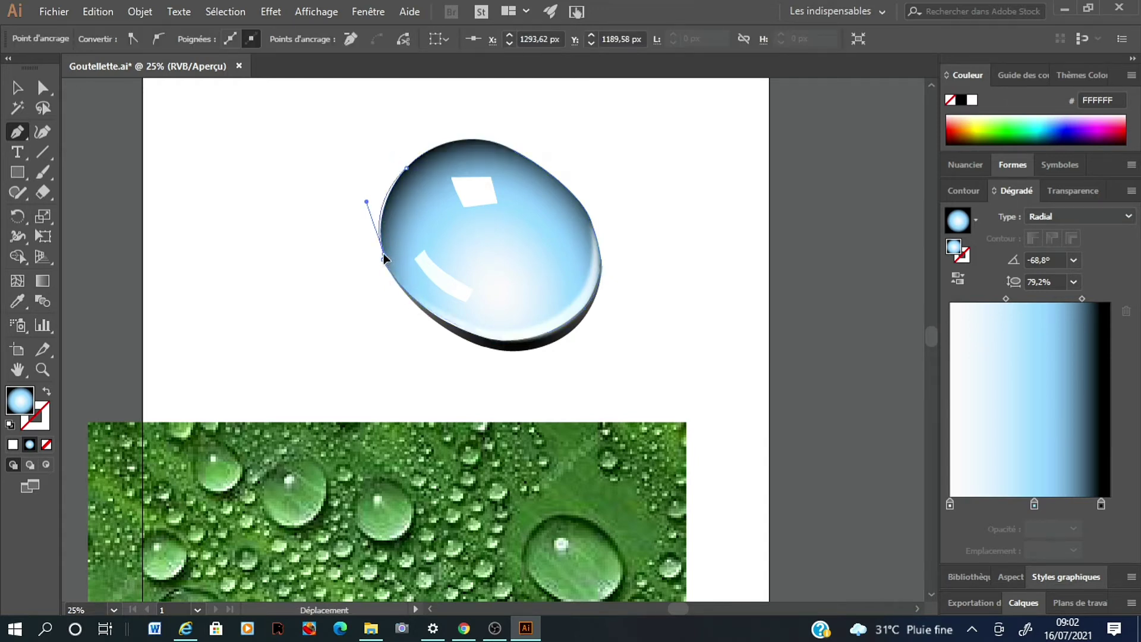
{"action": "left_click", "coordinate": [416, 221], "text": "ctrl"}
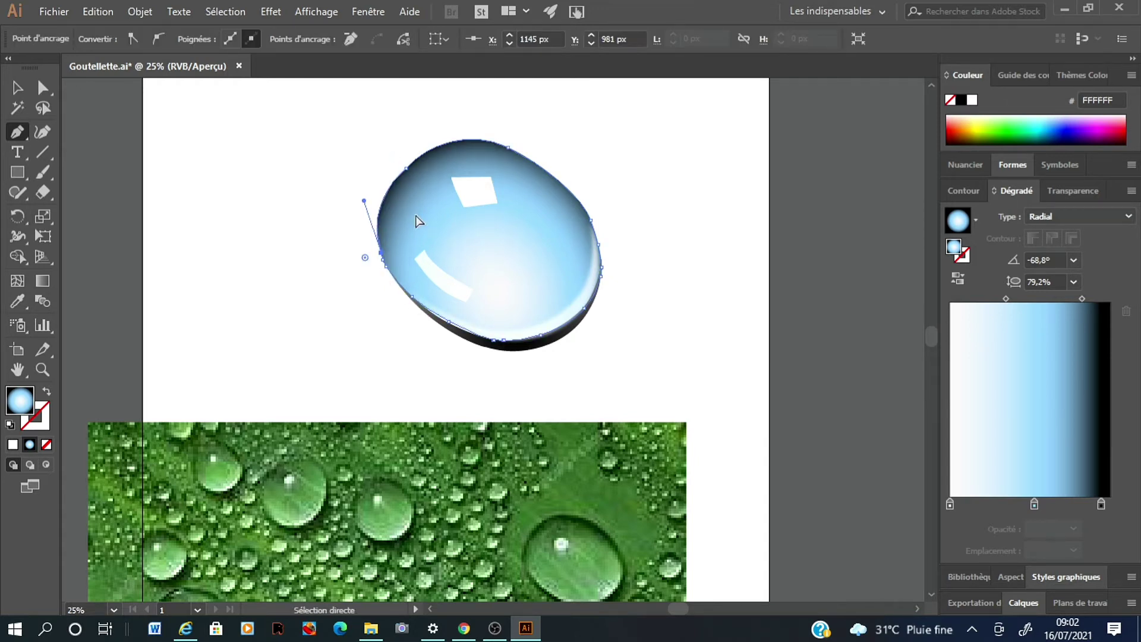
{"action": "left_click", "coordinate": [407, 169], "text": "ctrl"}
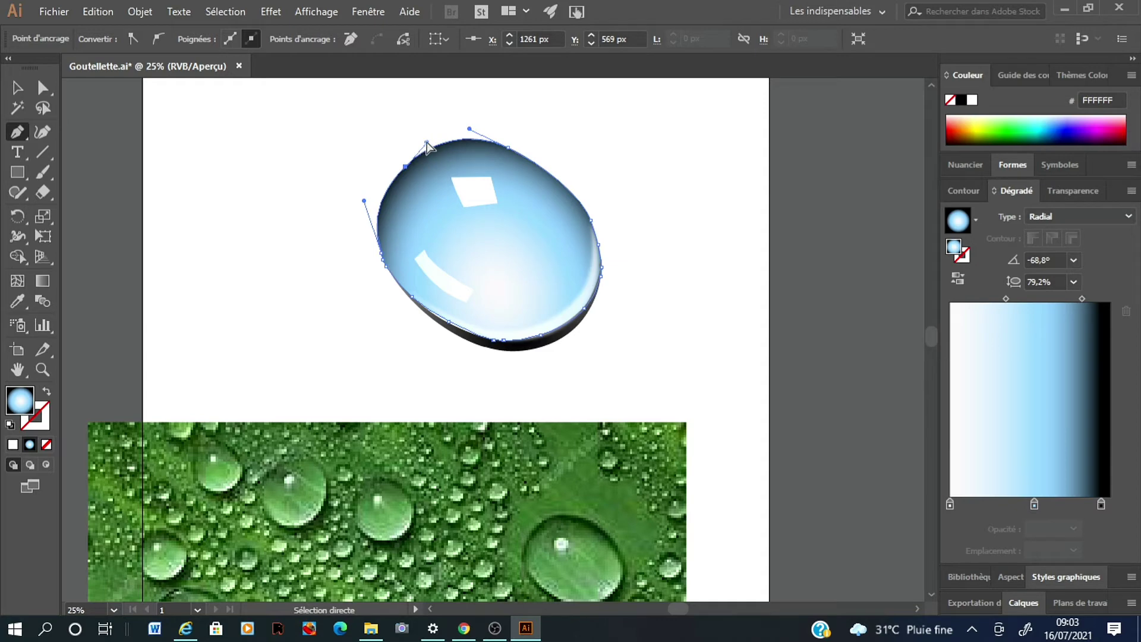
{"action": "left_click", "coordinate": [547, 345], "text": "ctrl"}
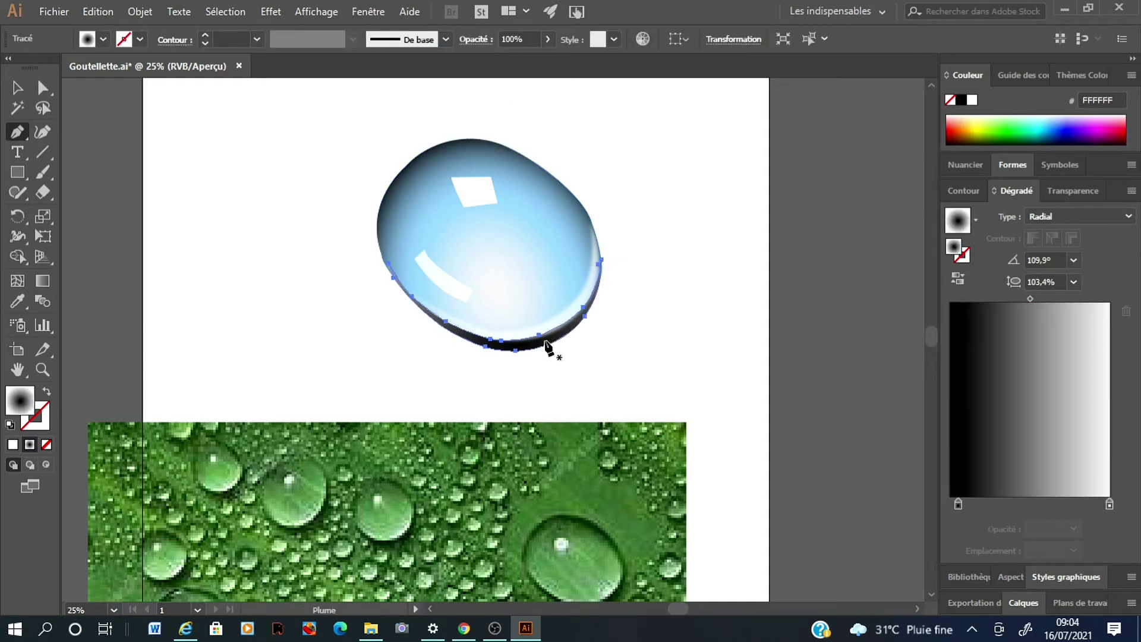
Bring the dark shadow path forward and select the lower white highlight
{"action": "left_click", "coordinate": [136, 15]}
{"action": "left_click", "coordinate": [593, 42]}
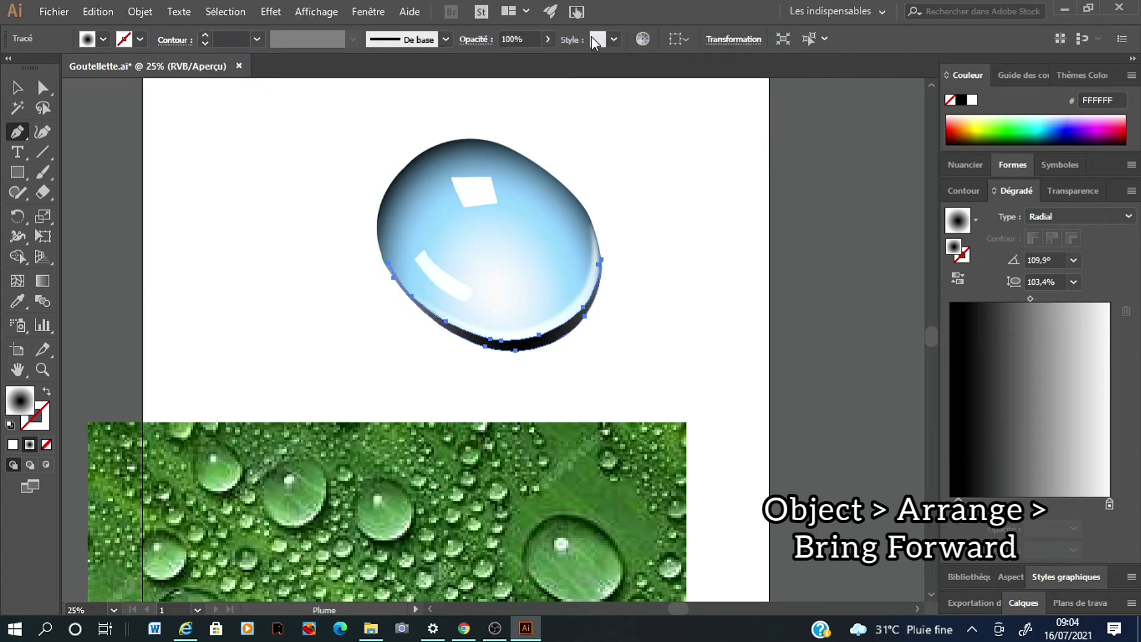
{"action": "left_click", "coordinate": [224, 199], "text": "ctrl"}
{"action": "left_click", "coordinate": [433, 270], "text": "ctrl"}
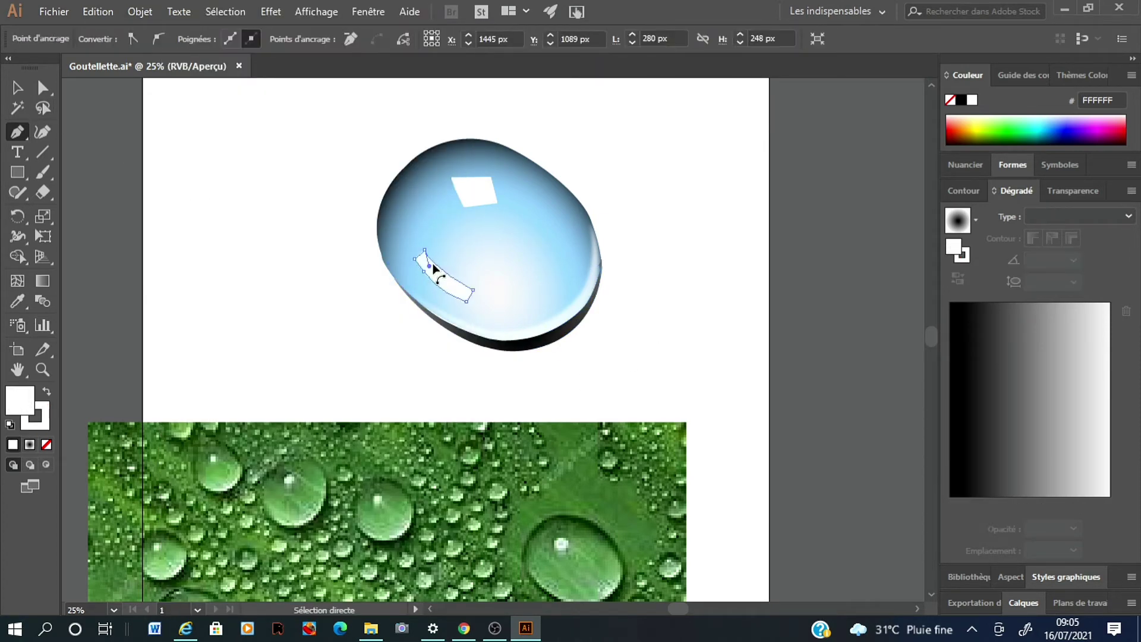
{"action": "left_click", "coordinate": [460, 281], "text": "ctrl"}
Shift the top glint's top-left corner down and right, then check the droplet's right-edge anchors
{"action": "left_click", "coordinate": [468, 190], "text": "ctrl"}
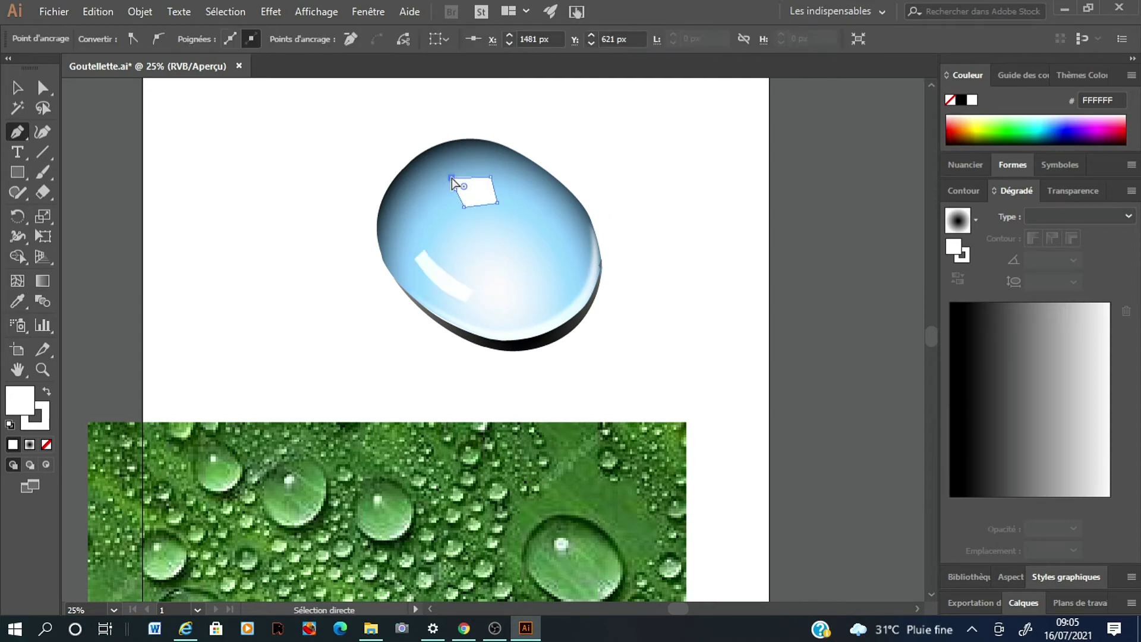
{"action": "left_click_drag", "start_coordinate": [452, 178], "coordinate": [458, 189]}
{"action": "left_click", "coordinate": [599, 298], "text": "ctrl"}
{"action": "left_click", "coordinate": [601, 270], "text": "ctrl"}
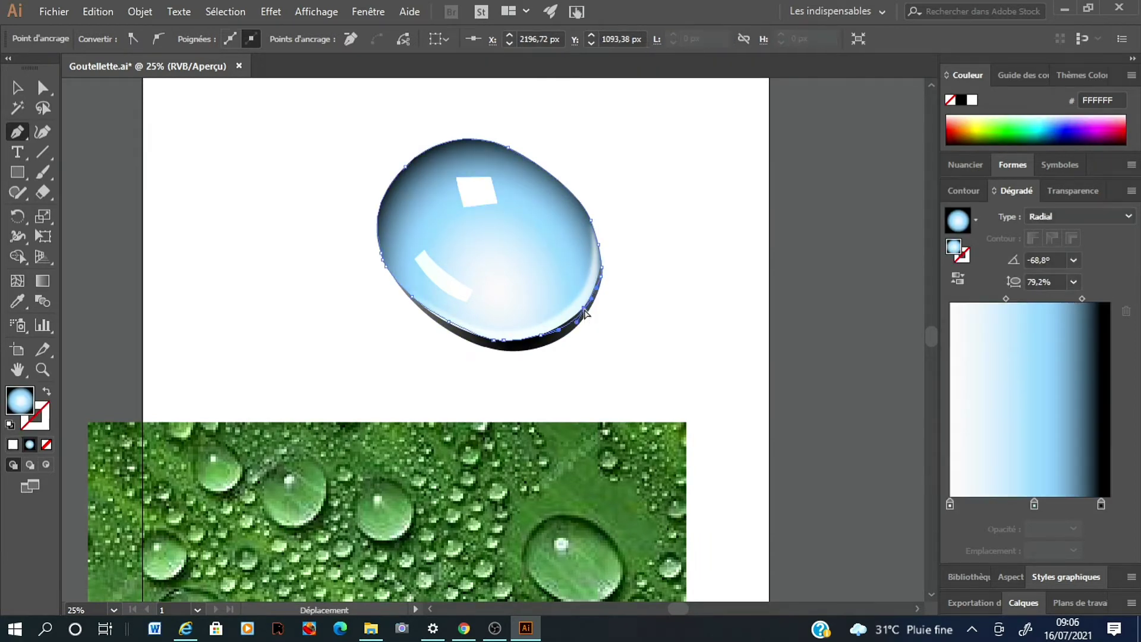
{"action": "left_click", "coordinate": [584, 310], "text": "ctrl"}
{"action": "left_click", "coordinate": [650, 287], "text": "ctrl"}
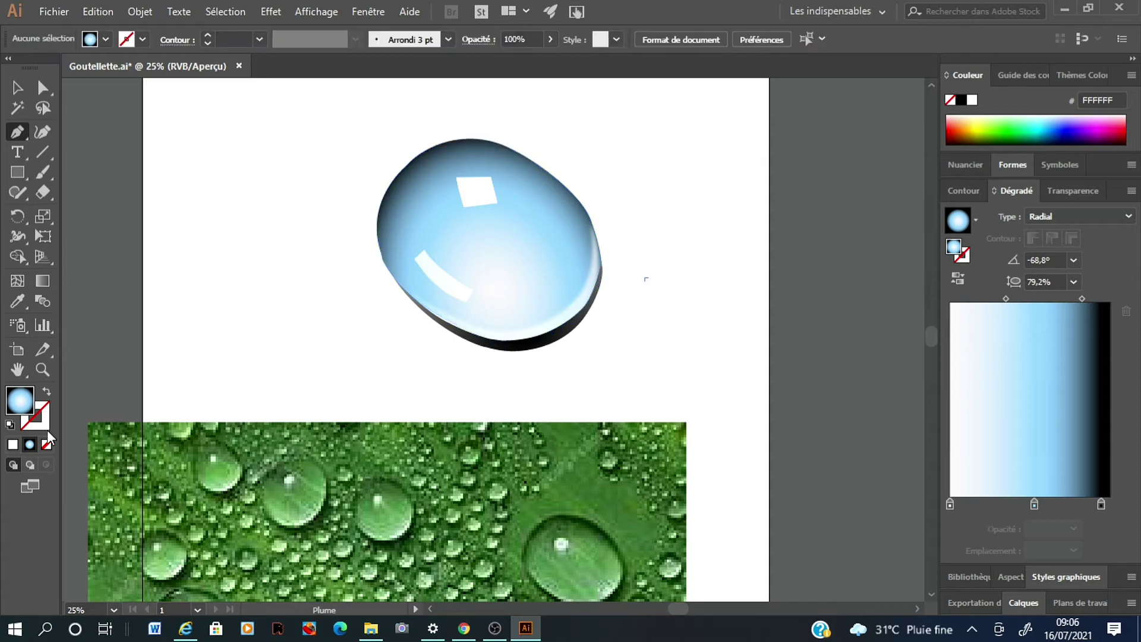
Zoom in and adjust the dark rim's anchor and handles to smooth its curve
{"action": "key", "text": "z"}
{"action": "left_click", "coordinate": [593, 311]}
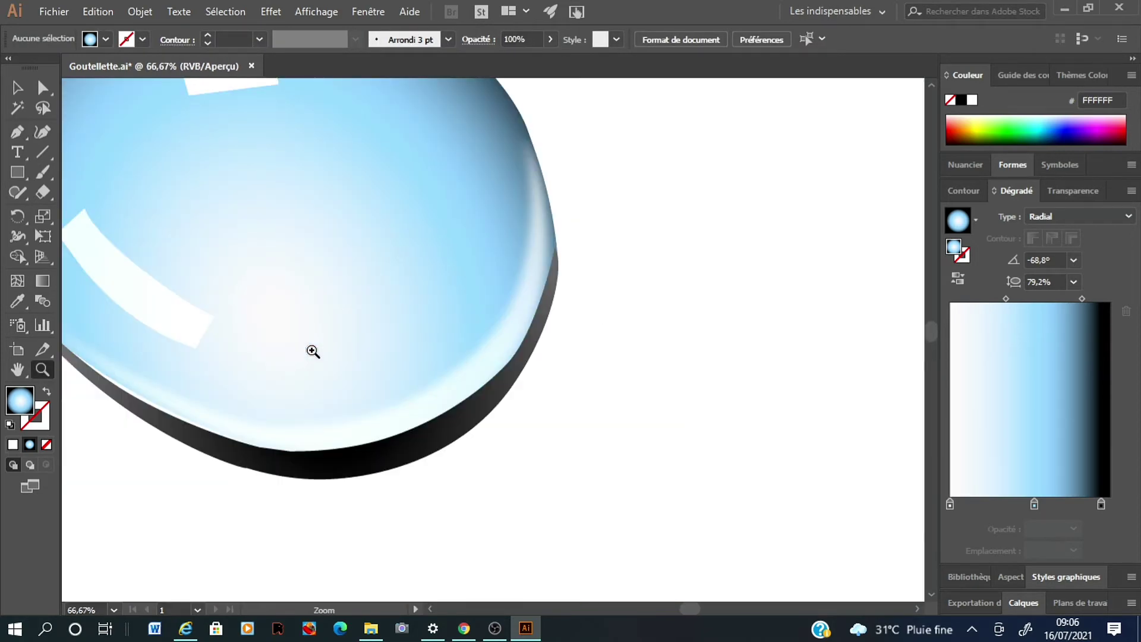
{"action": "left_click", "coordinate": [313, 351]}
{"action": "left_click_drag", "start_coordinate": [684, 608], "coordinate": [693, 608]}
{"action": "key", "text": "p"}
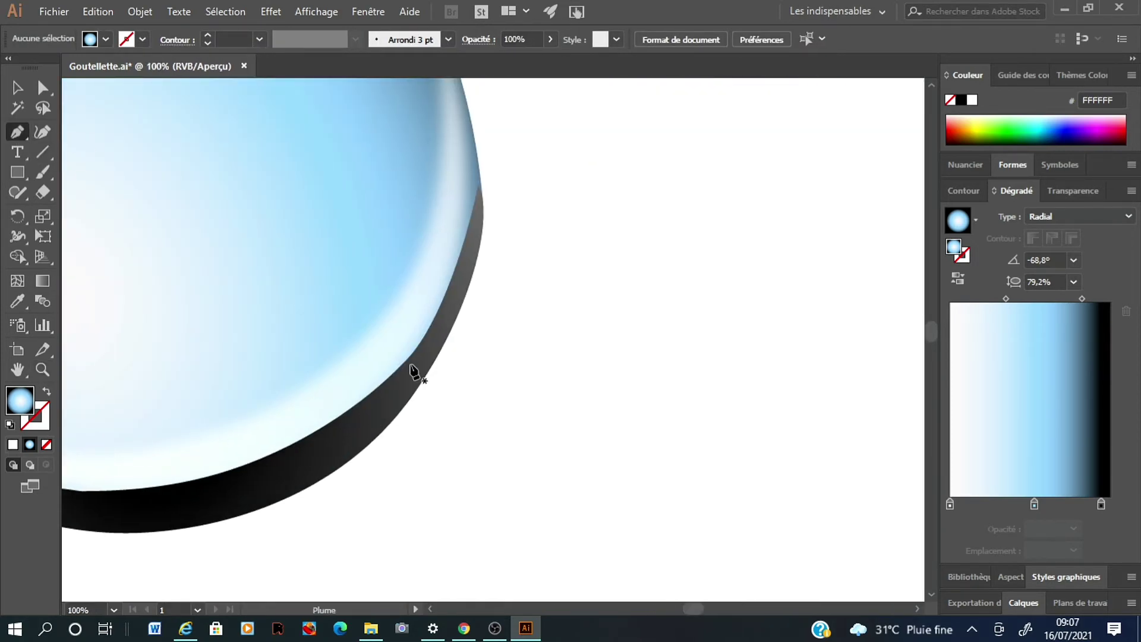
{"action": "left_click", "coordinate": [420, 357], "text": "ctrl"}
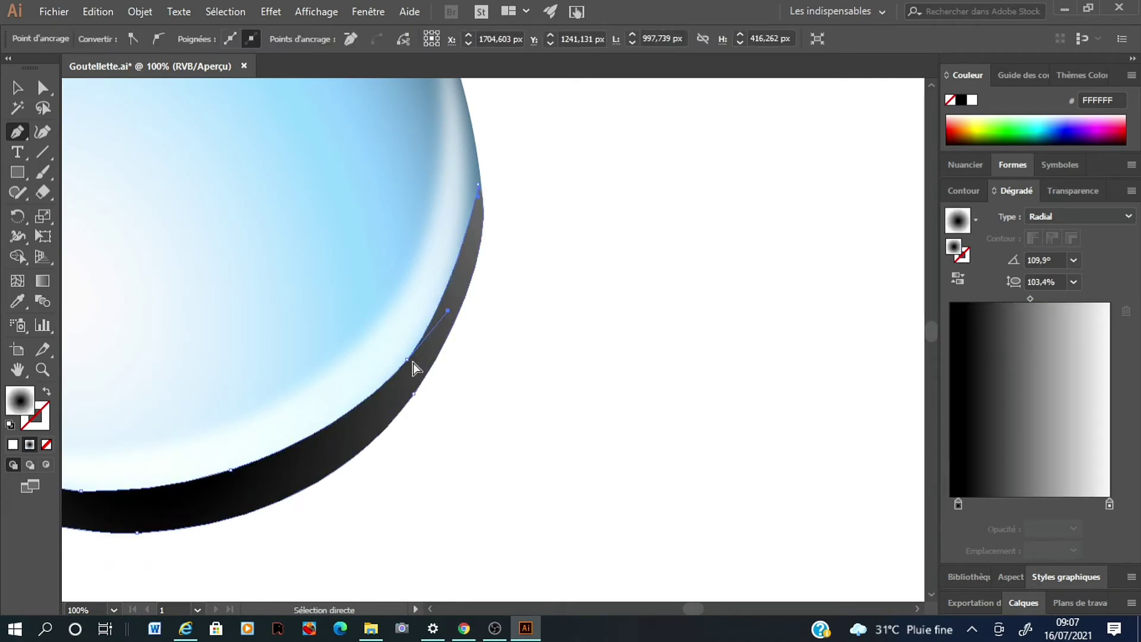
{"action": "left_click_drag", "start_coordinate": [408, 362], "coordinate": [405, 357]}
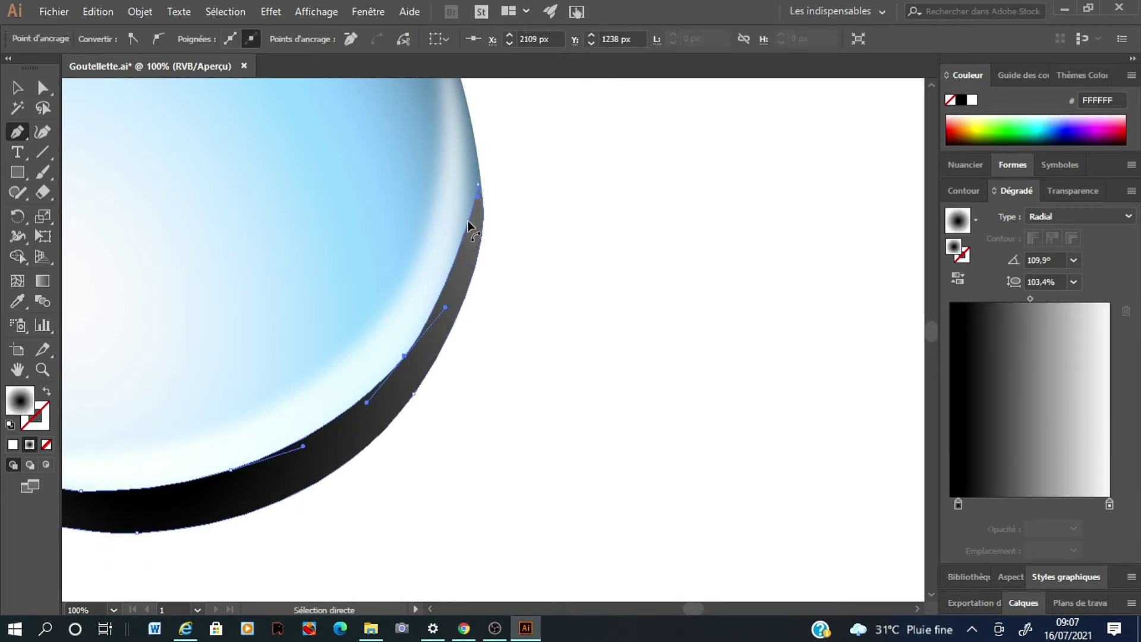
{"action": "left_click_drag", "start_coordinate": [475, 225], "coordinate": [471, 224]}
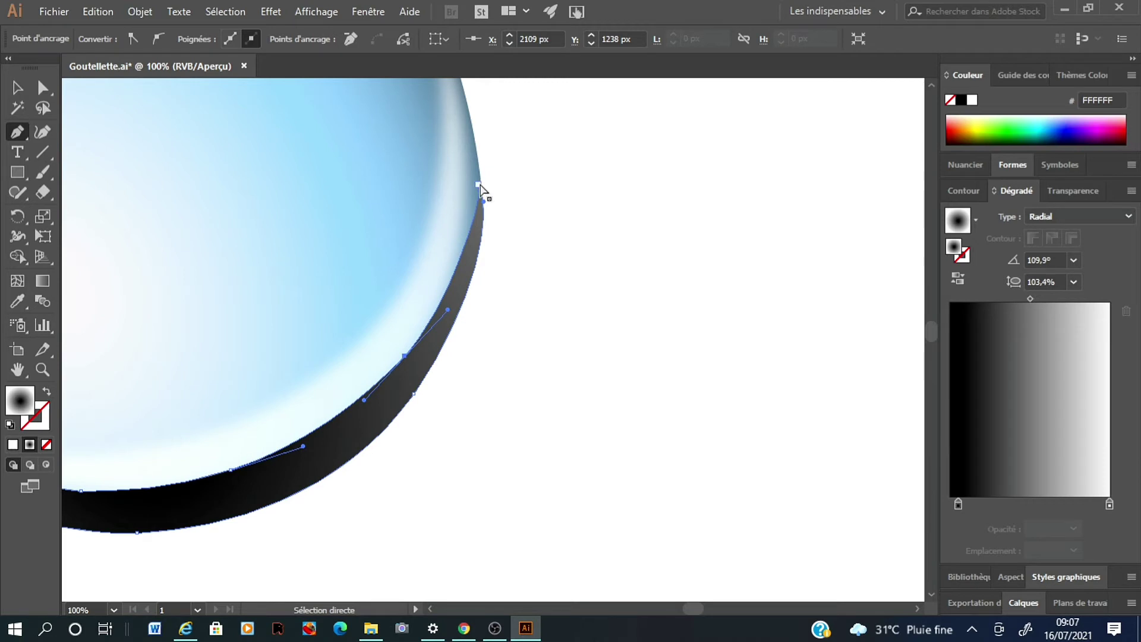
{"action": "mouse_move", "coordinate": [460, 317]}
{"action": "left_mouse_down"}
{"action": "mouse_move", "coordinate": [486, 295]}
{"action": "mouse_move", "coordinate": [478, 330]}
{"action": "left_mouse_up"}
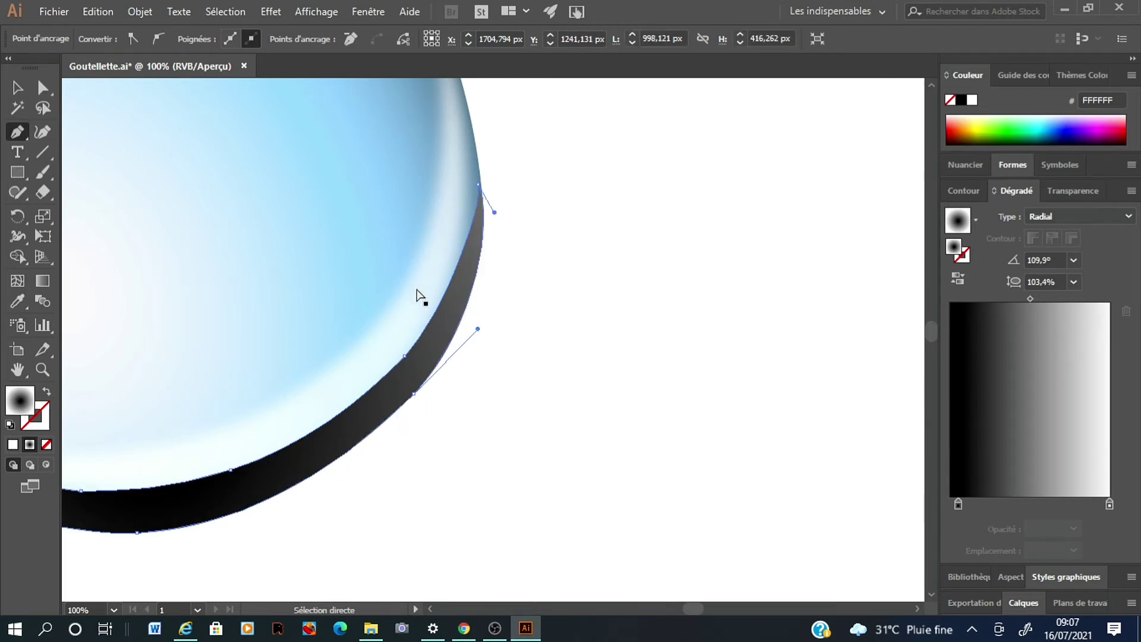
Zoom back out and select the whole droplet
{"action": "key", "text": "ctrl+minus"}
{"action": "key", "text": "ctrl+minus"}
{"action": "scroll", "coordinate": [932, 321], "scroll_direction": "up", "scroll_amount": 2}
{"action": "key", "text": "v"}
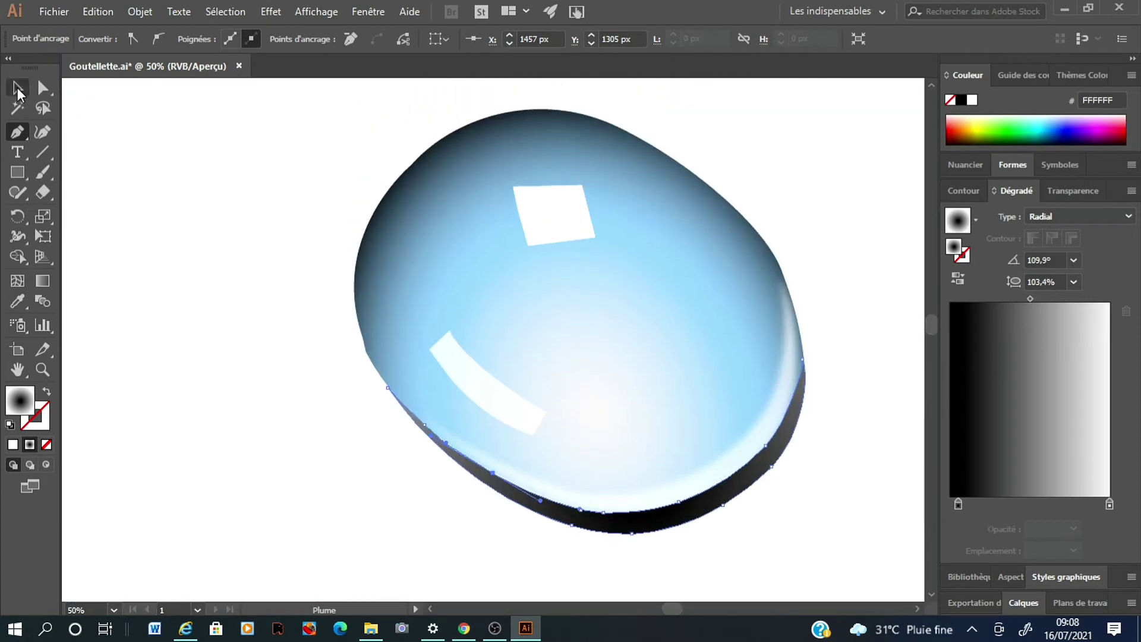
{"action": "left_click", "coordinate": [258, 271]}
{"action": "left_click", "coordinate": [376, 351]}
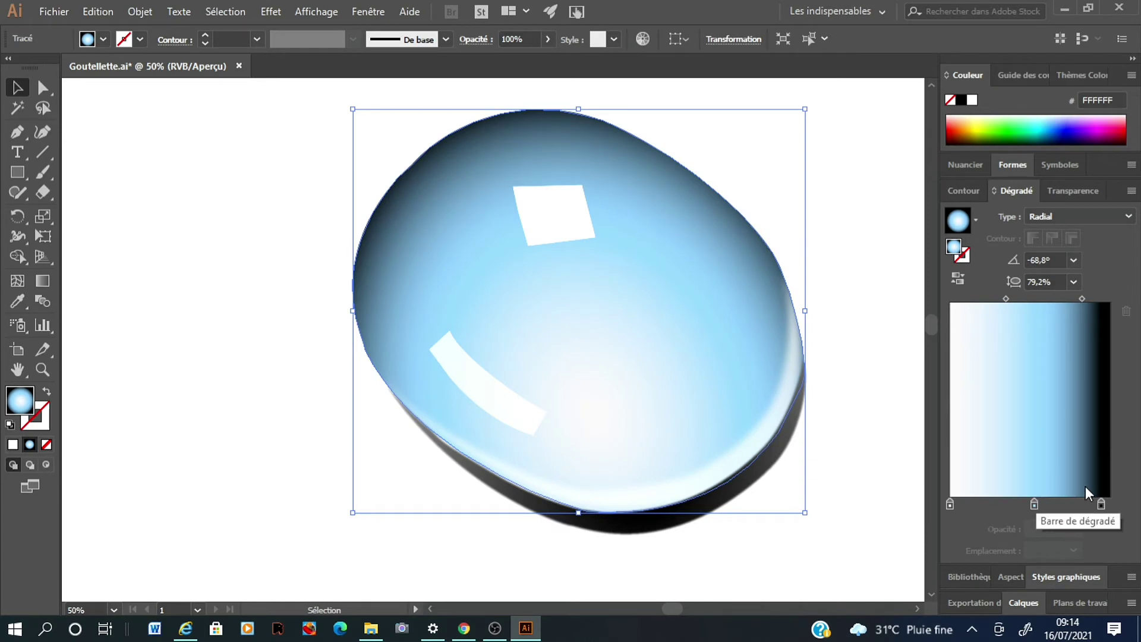
Make the left gradient stop FFFFFF and add a 96D4FF stop at 61.61%
{"action": "double_click", "coordinate": [950, 505]}
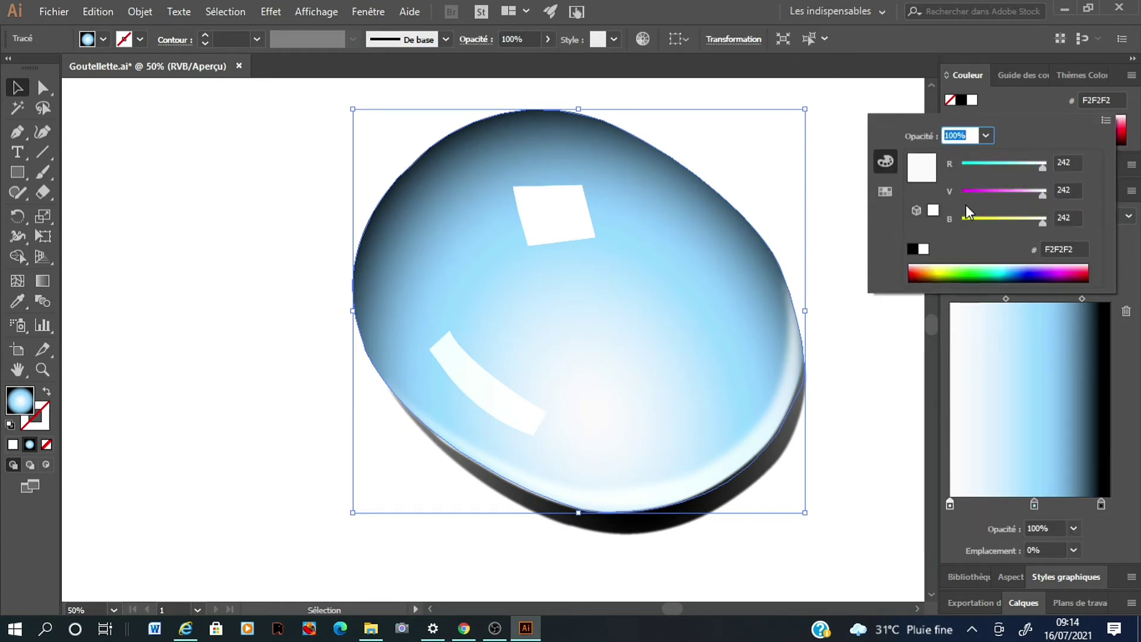
{"action": "left_click", "coordinate": [924, 250]}
{"action": "left_click", "coordinate": [999, 354]}
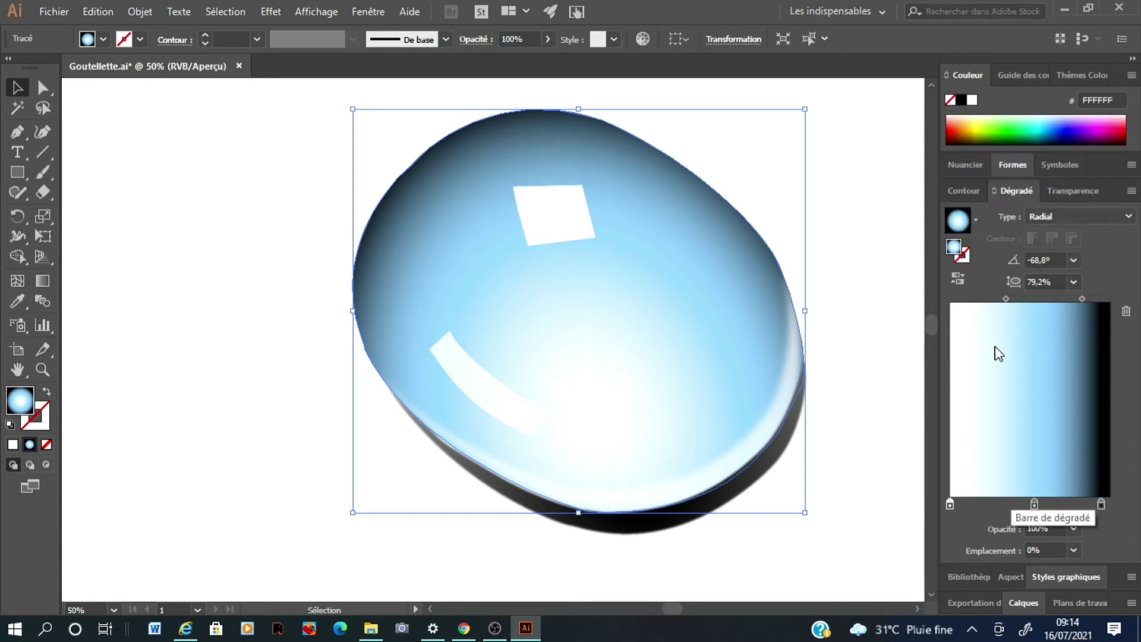
{"action": "left_click_drag", "start_coordinate": [1035, 505], "coordinate": [1048, 504]}
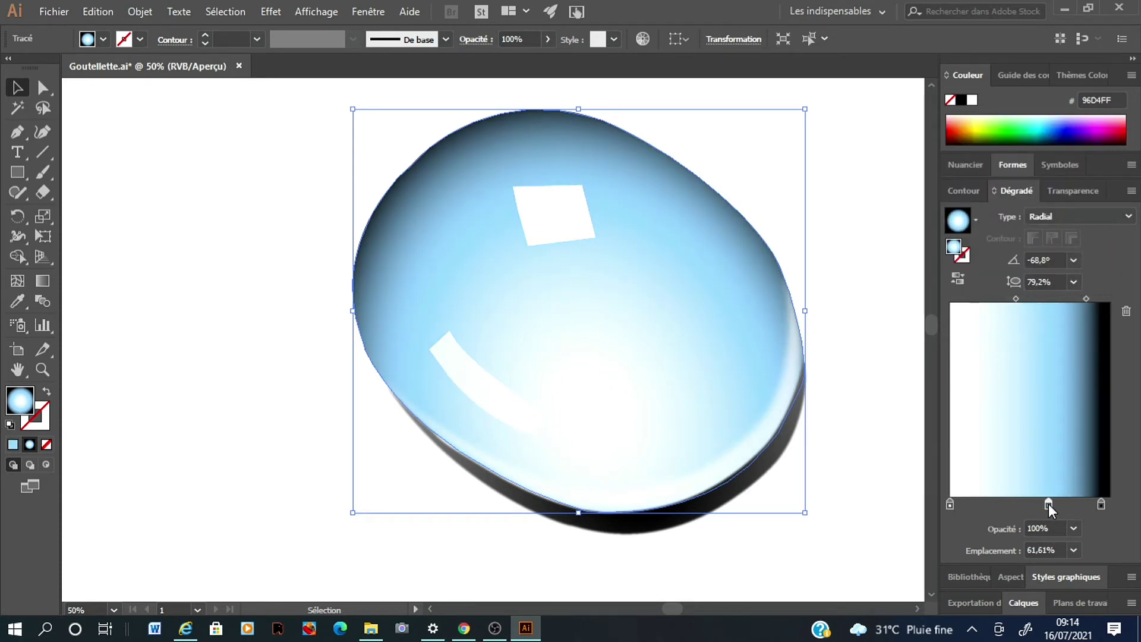
Move the gradient centre lower on the drop and shift its midpoint to whiten it
{"action": "left_click", "coordinate": [43, 280]}
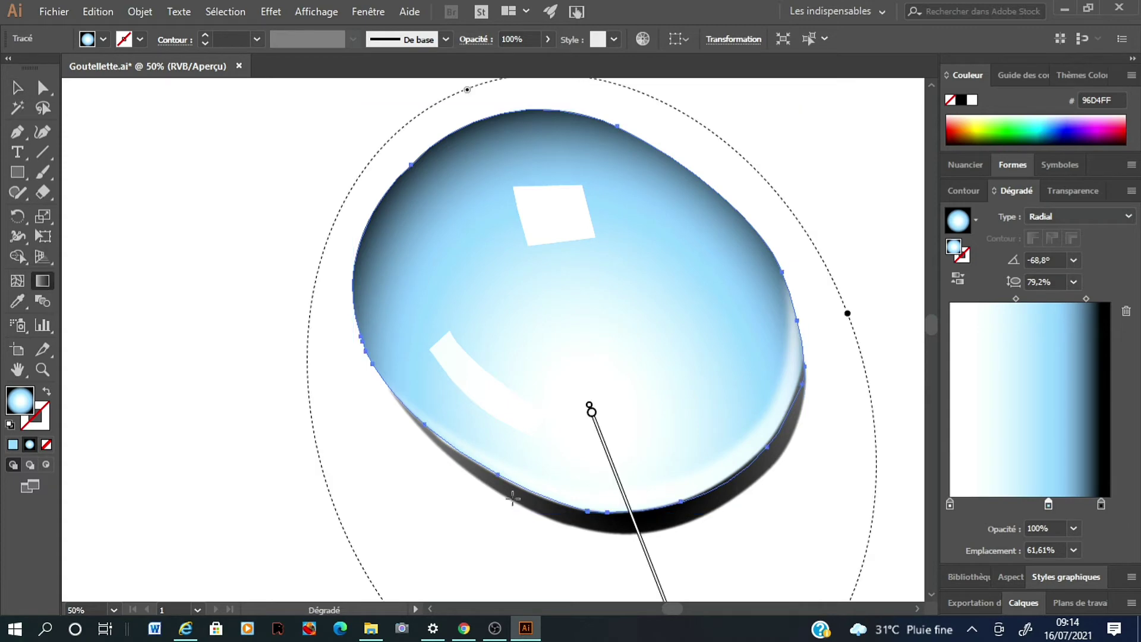
{"action": "scroll", "coordinate": [932, 332], "scroll_direction": "down", "scroll_amount": 3}
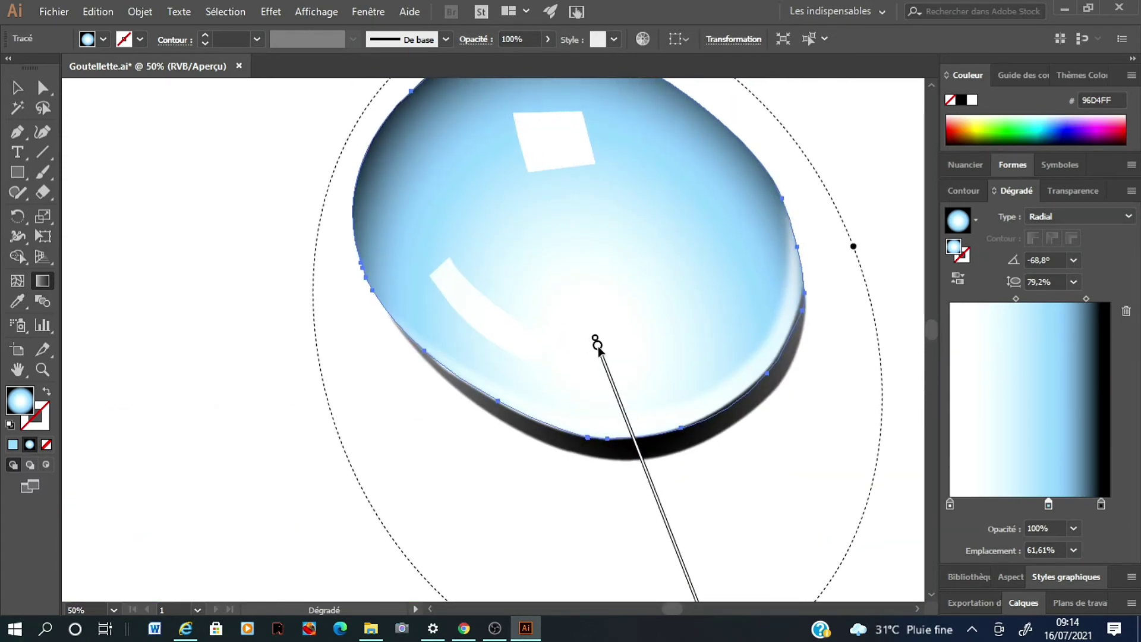
{"action": "left_click_drag", "start_coordinate": [591, 338], "coordinate": [594, 355]}
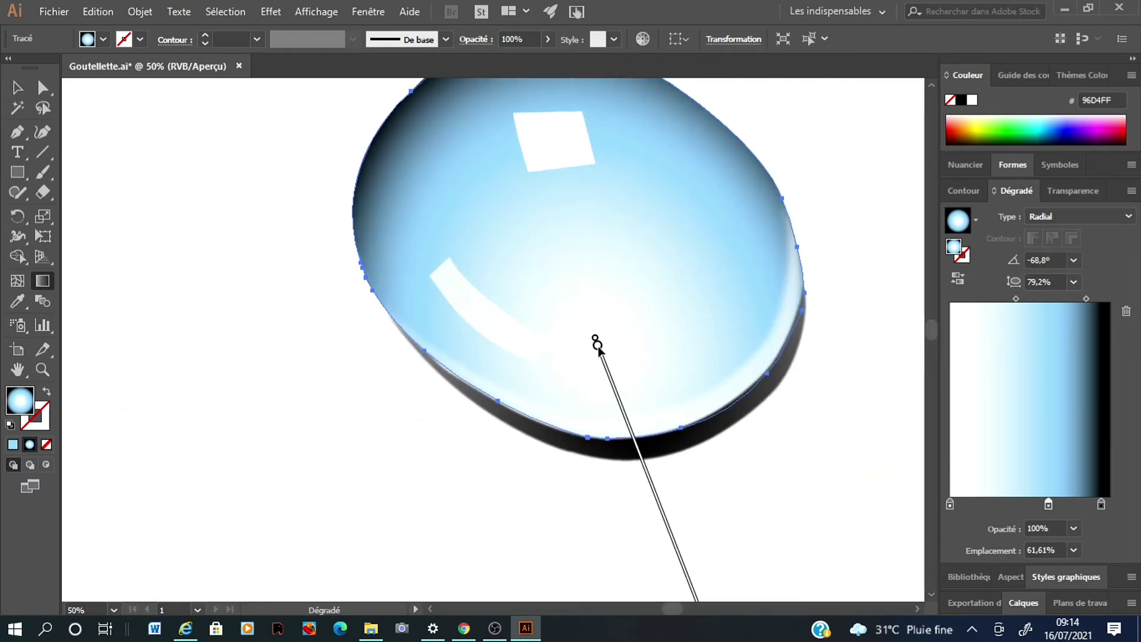
{"action": "mouse_move", "coordinate": [655, 508]}
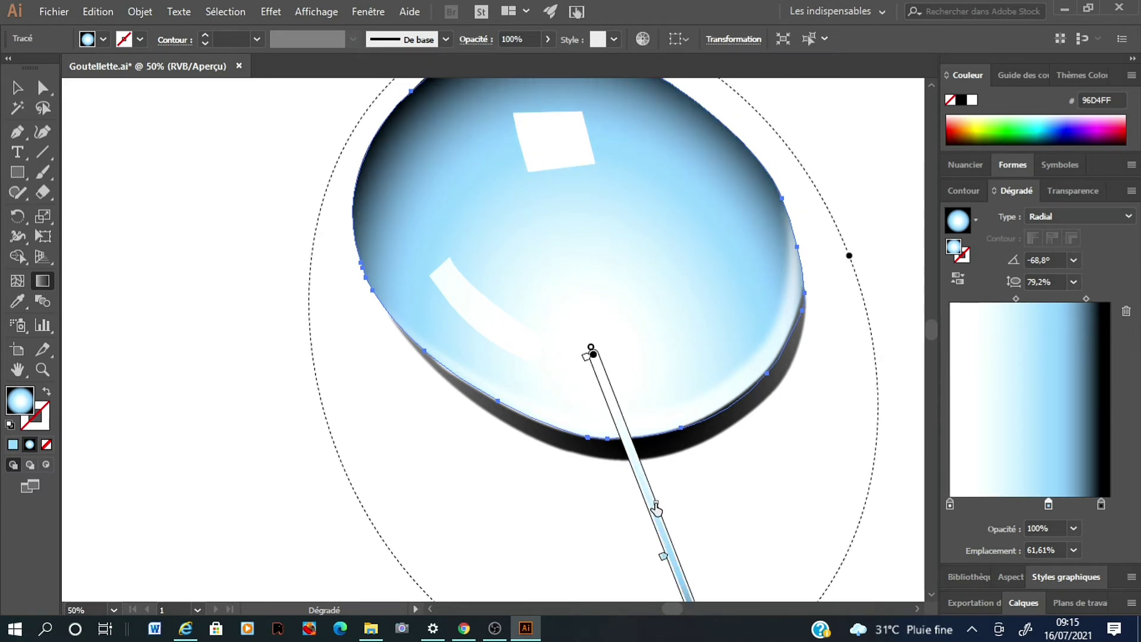
{"action": "left_click", "coordinate": [656, 508]}
{"action": "left_click_drag", "start_coordinate": [658, 507], "coordinate": [663, 521]}
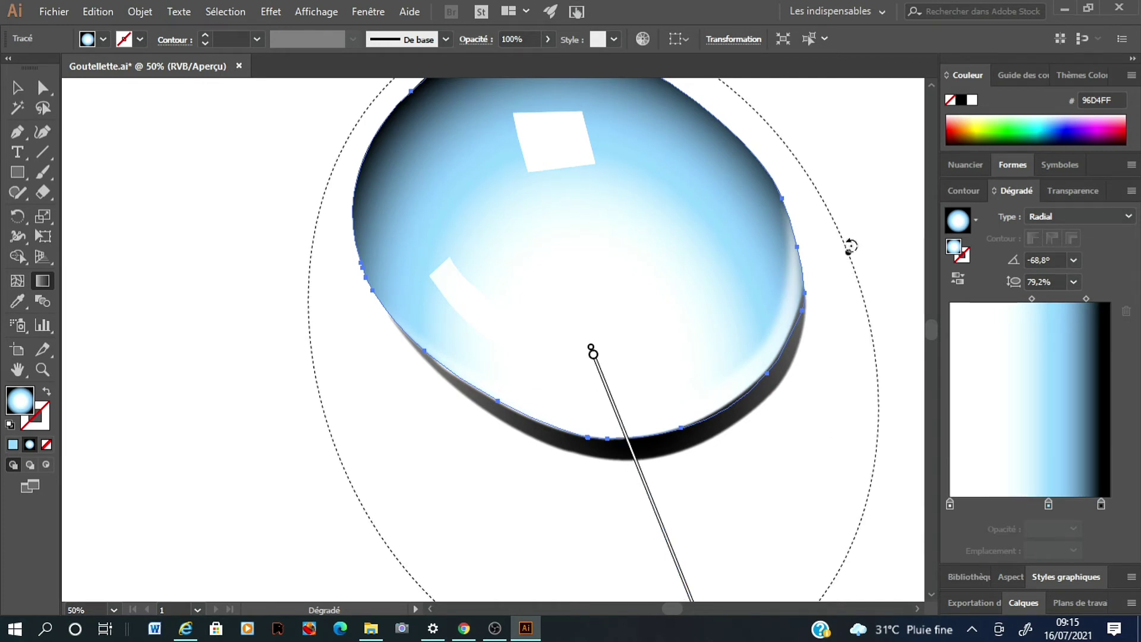
{"action": "left_click_drag", "start_coordinate": [852, 248], "coordinate": [849, 230]}
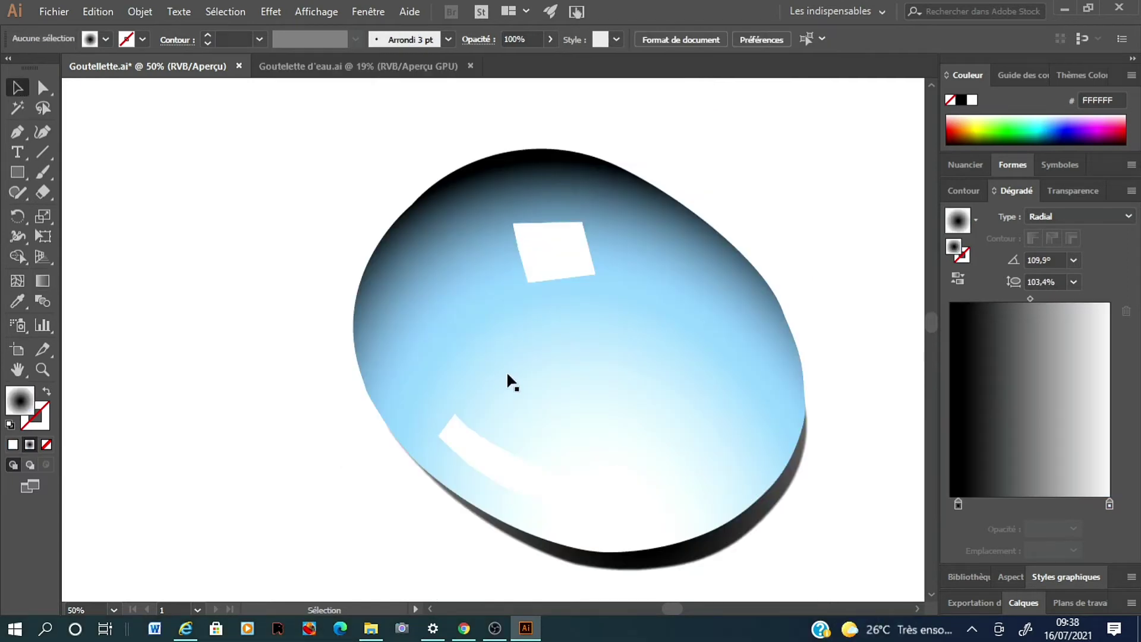
Rotate the drop's gradient to -65° and select the shadow beneath the drop
{"action": "left_click", "coordinate": [508, 375]}
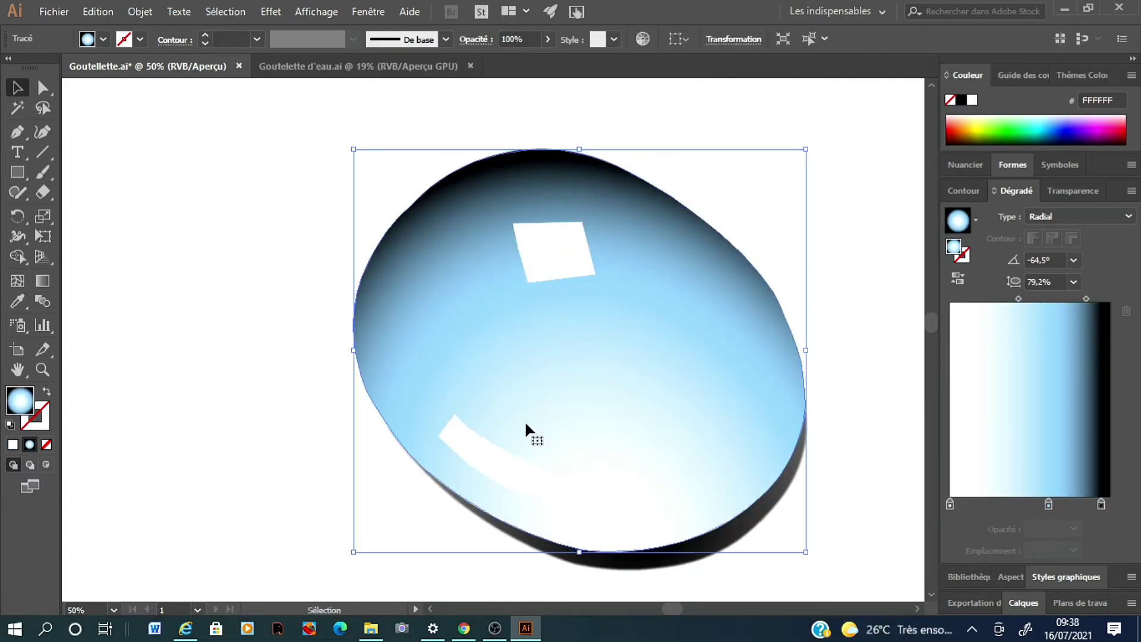
{"action": "key", "text": "g"}
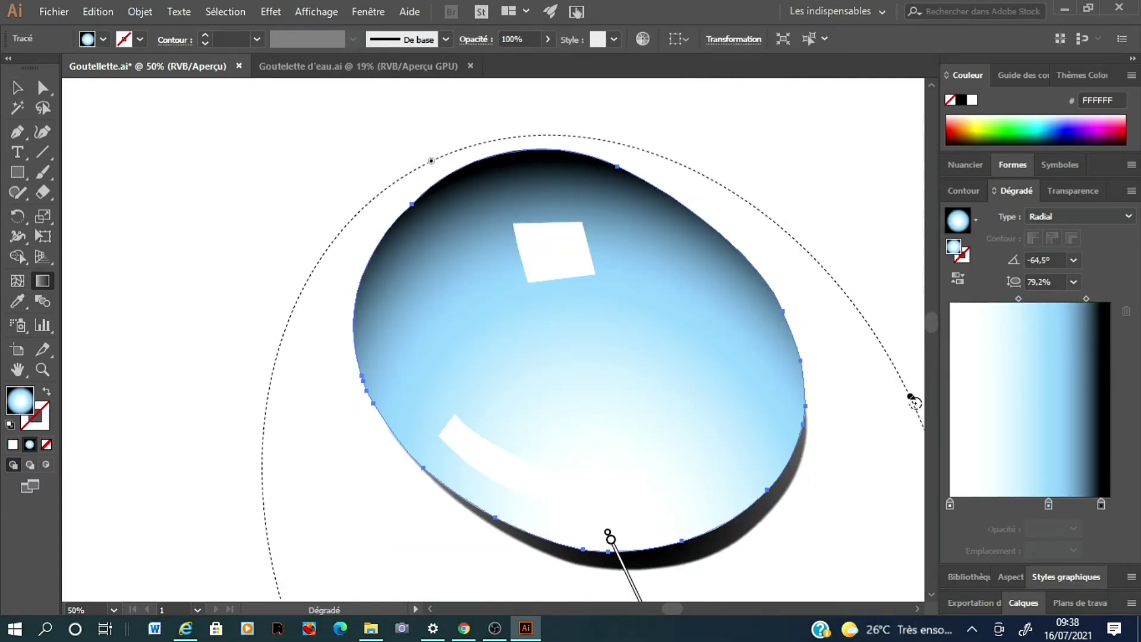
{"action": "left_click_drag", "start_coordinate": [915, 397], "coordinate": [914, 400]}
{"action": "left_click_drag", "start_coordinate": [673, 609], "coordinate": [684, 609]}
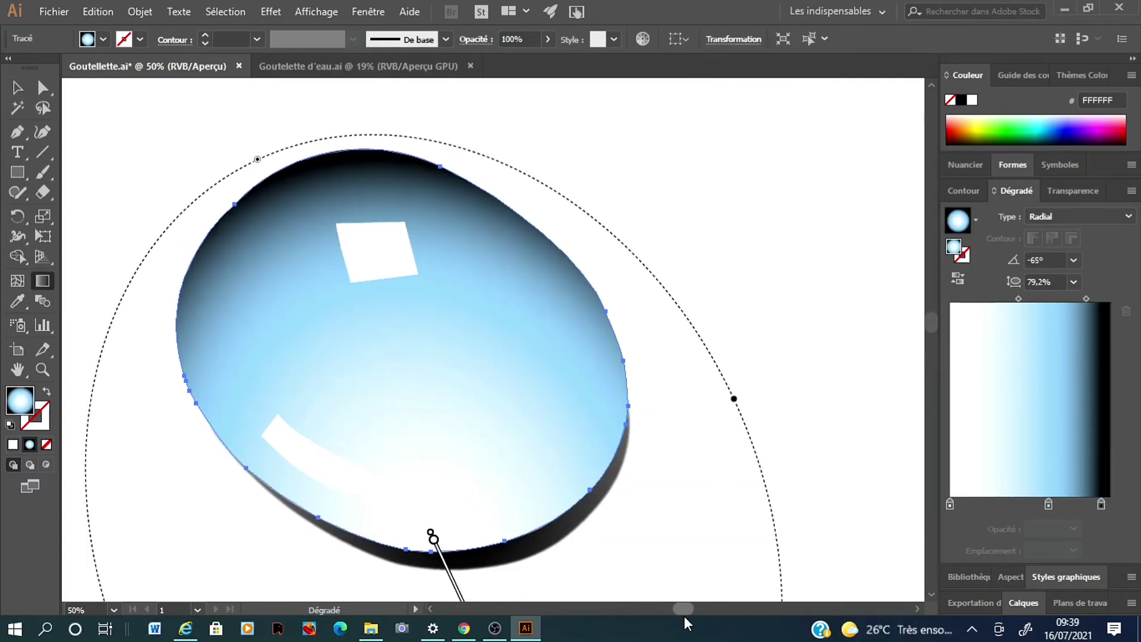
{"action": "left_click", "coordinate": [27, 90]}
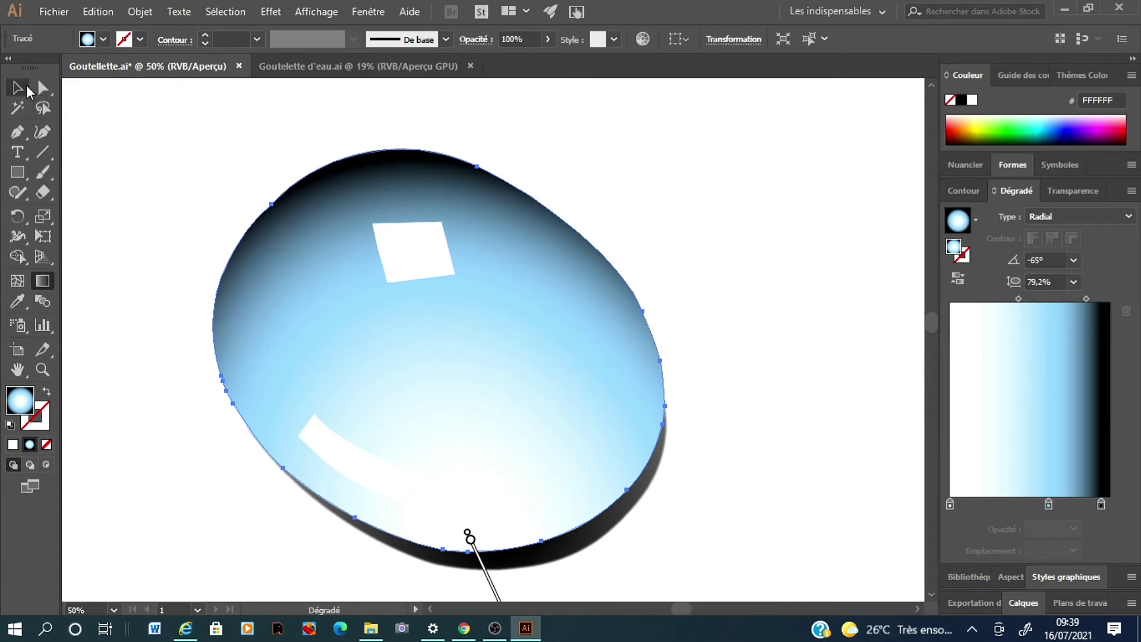
{"action": "left_click", "coordinate": [153, 141]}
{"action": "left_click", "coordinate": [586, 547]}
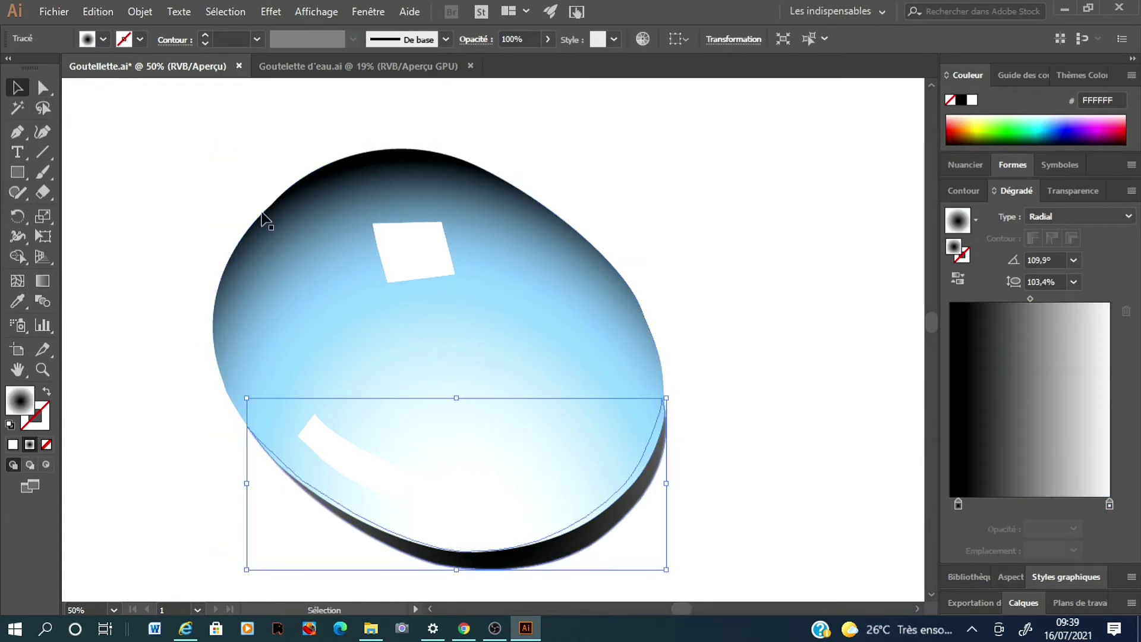
Blur the dark shadow beneath the drop with an 8.5-pixel Gaussian blur
{"action": "left_click", "coordinate": [271, 11]}
{"action": "mouse_move", "coordinate": [307, 291]}
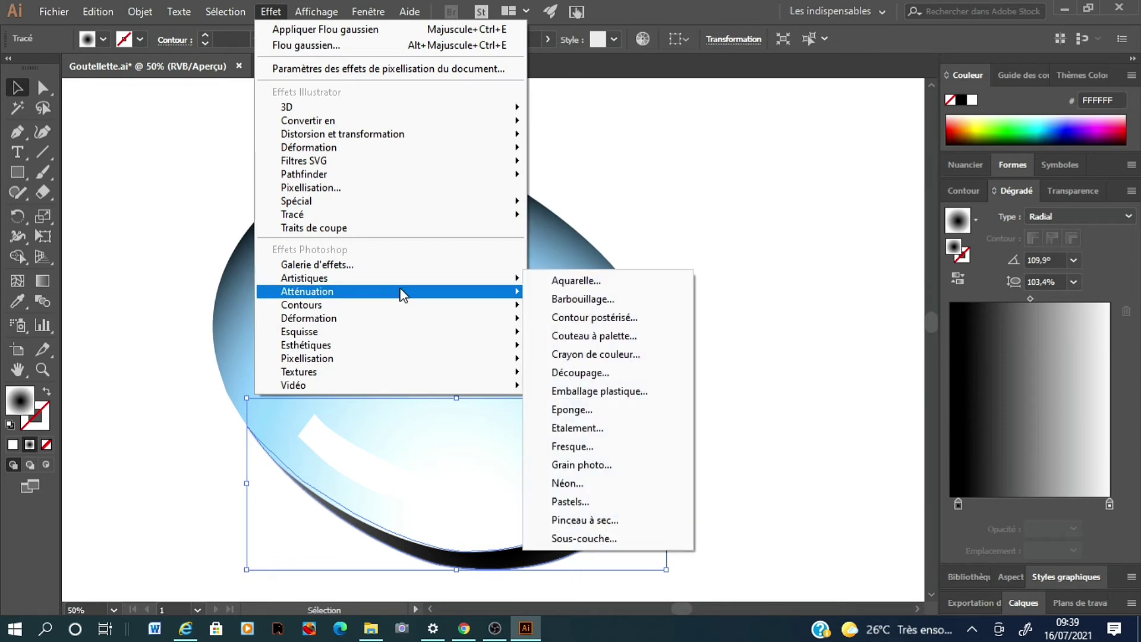
{"action": "left_click", "coordinate": [592, 297]}
{"action": "mouse_move", "coordinate": [758, 255]}
{"action": "left_mouse_down"}
{"action": "mouse_move", "coordinate": [788, 267]}
{"action": "mouse_move", "coordinate": [786, 257]}
{"action": "left_mouse_up"}
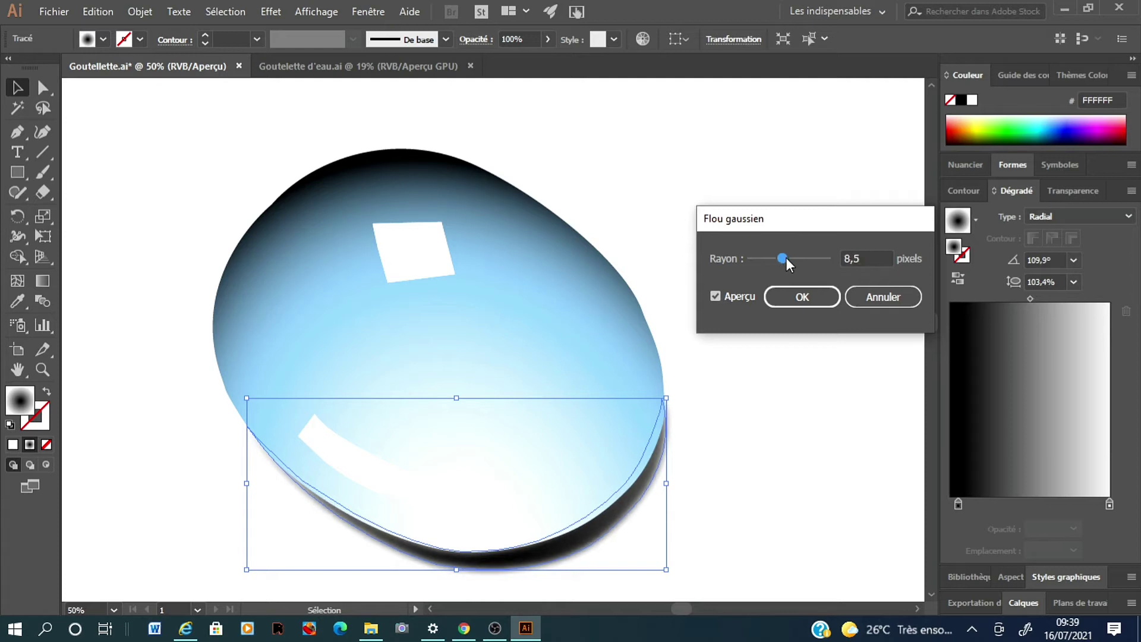
{"action": "left_click", "coordinate": [800, 297]}
{"action": "left_click", "coordinate": [570, 249]}
{"action": "left_click", "coordinate": [17, 131]}
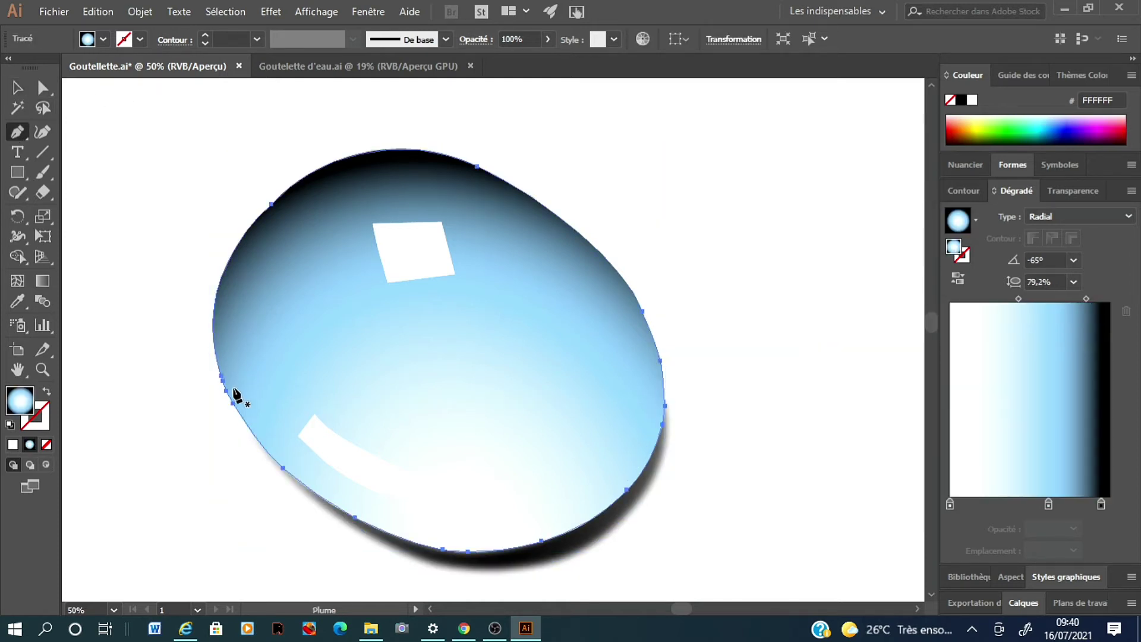
Draw an open Pen curve along the drop's upper-left rim and select it
{"action": "left_click", "coordinate": [233, 388]}
{"action": "mouse_move", "coordinate": [258, 246]}
{"action": "left_mouse_down"}
{"action": "mouse_move", "coordinate": [280, 236]}
{"action": "mouse_move", "coordinate": [293, 202]}
{"action": "left_mouse_up"}
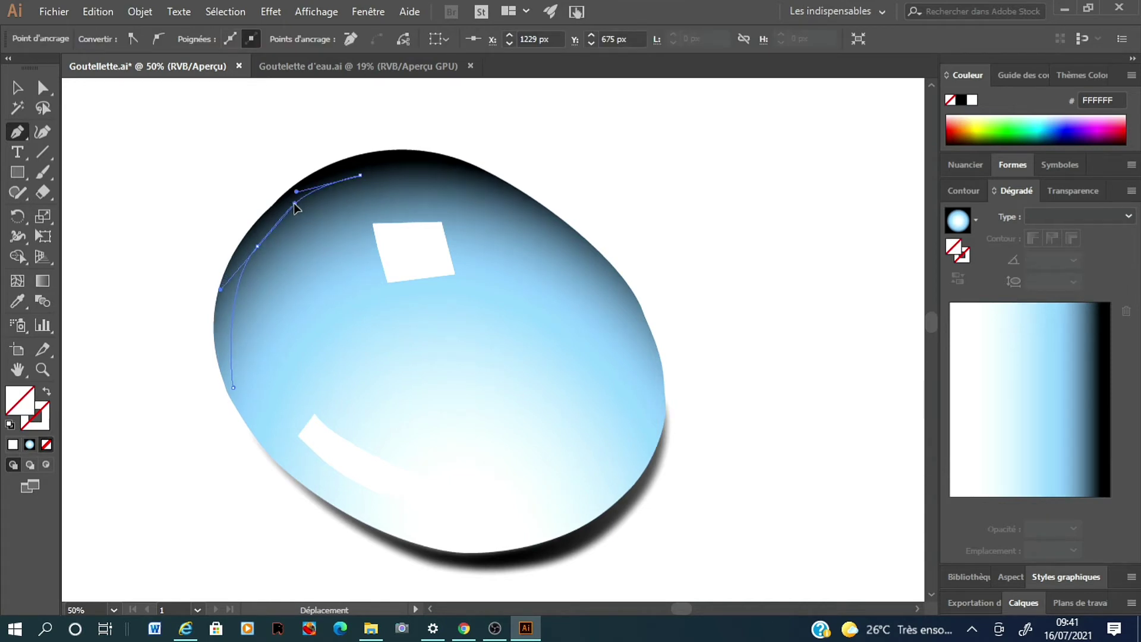
{"action": "key", "text": "ctrl"}
{"action": "left_click", "coordinate": [221, 290], "text": "ctrl"}
{"action": "left_click", "coordinate": [224, 158], "text": "ctrl"}
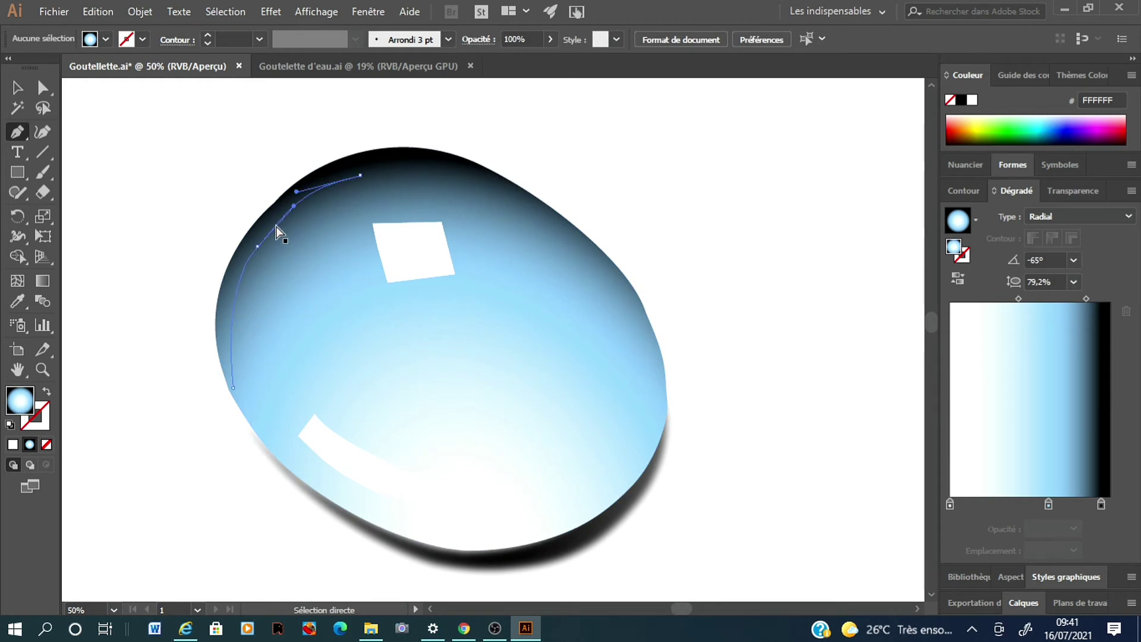
{"action": "key", "text": "v"}
{"action": "left_click", "coordinate": [276, 229]}
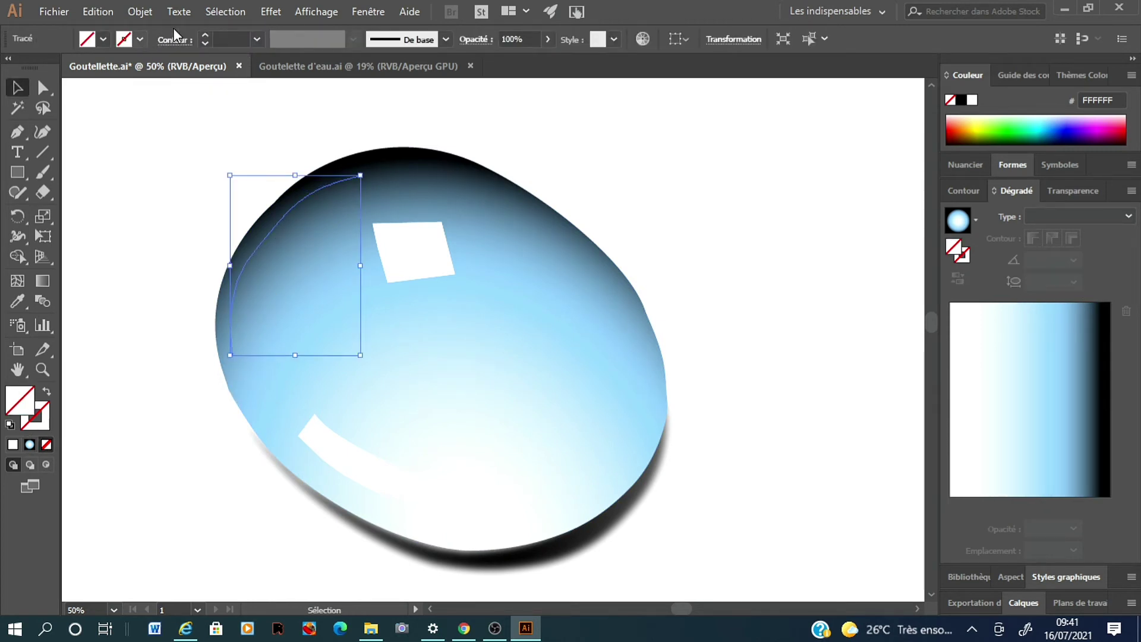
Give the curve a black 43 pt stroke with a lens width profile at 21% opacity
{"action": "left_click", "coordinate": [123, 38]}
{"action": "left_click", "coordinate": [46, 66]}
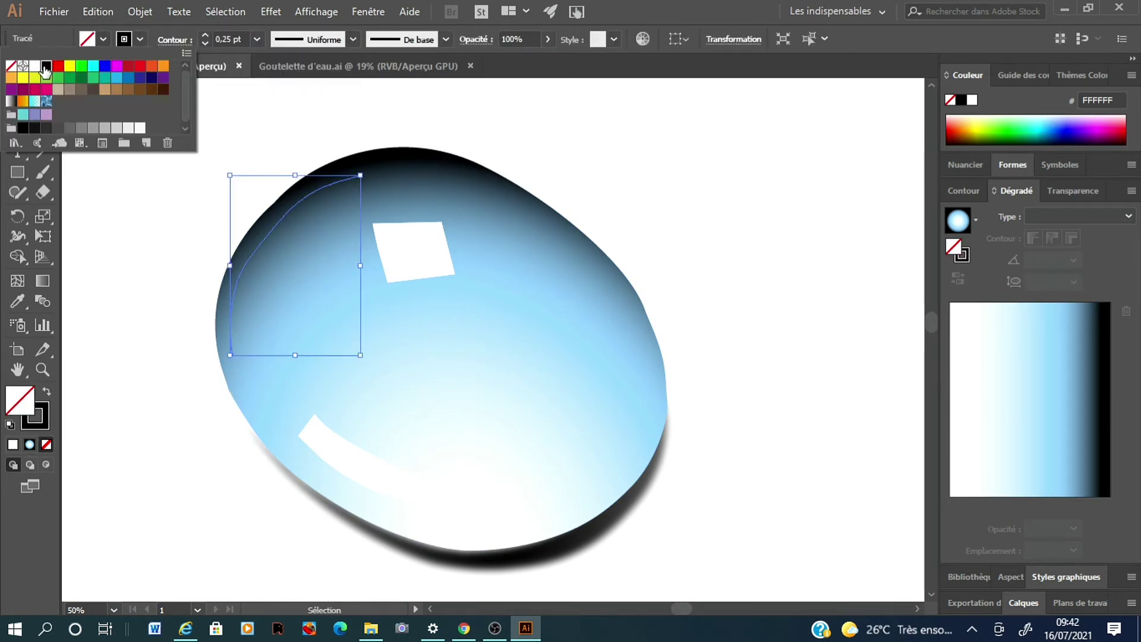
{"action": "left_click", "coordinate": [353, 40]}
{"action": "left_click", "coordinate": [322, 86]}
{"action": "left_click", "coordinate": [205, 35]}
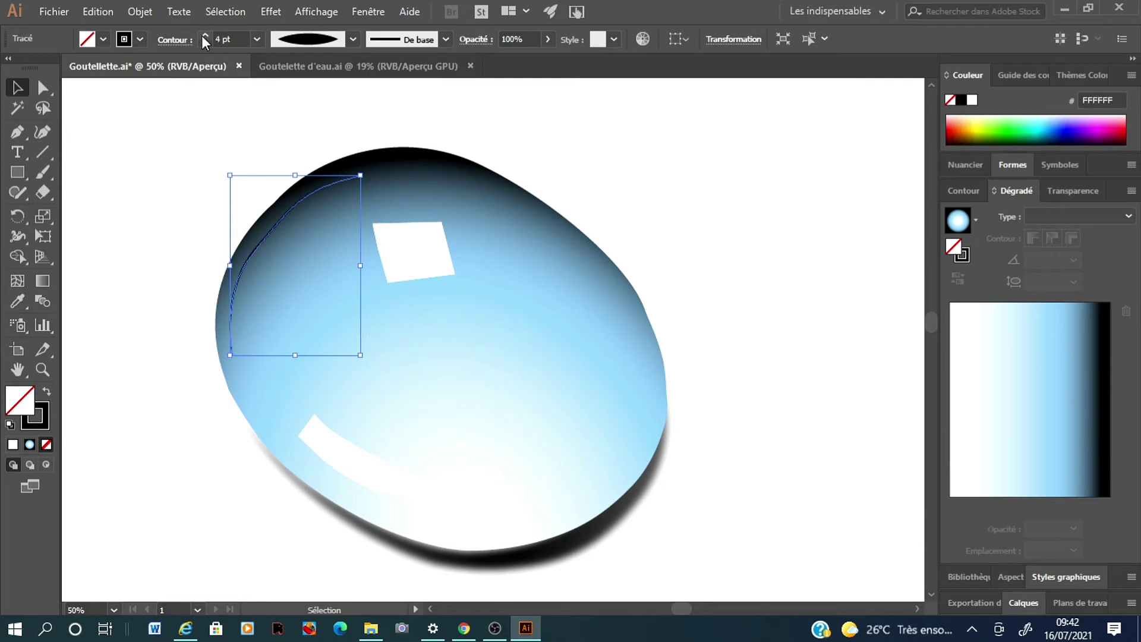
{"action": "left_click", "coordinate": [548, 39]}
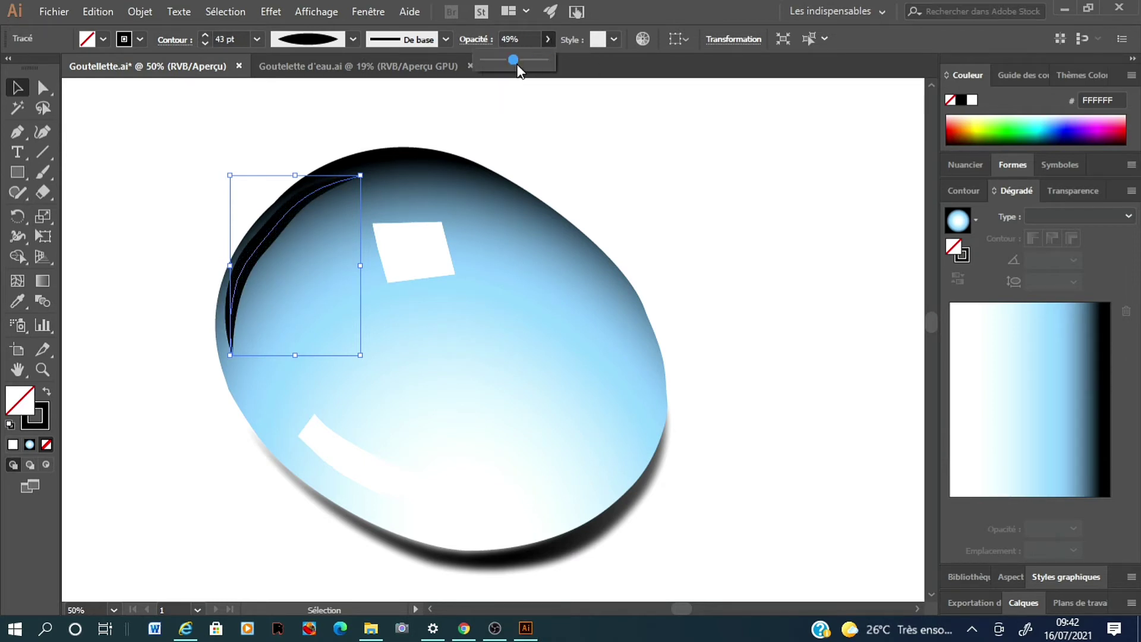
{"action": "left_click_drag", "start_coordinate": [521, 70], "coordinate": [503, 72]}
Apply Effet > Atténuation > Flou gaussien to the curve with a reduced radius
{"action": "left_click", "coordinate": [271, 11]}
{"action": "mouse_move", "coordinate": [306, 291]}
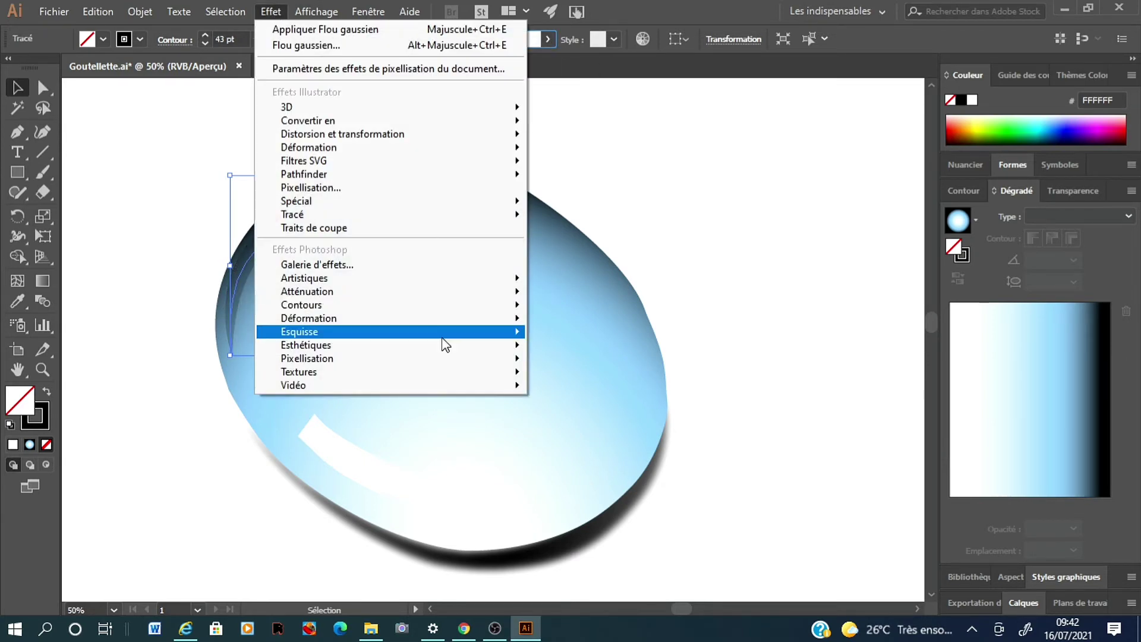
{"action": "left_click", "coordinate": [615, 293]}
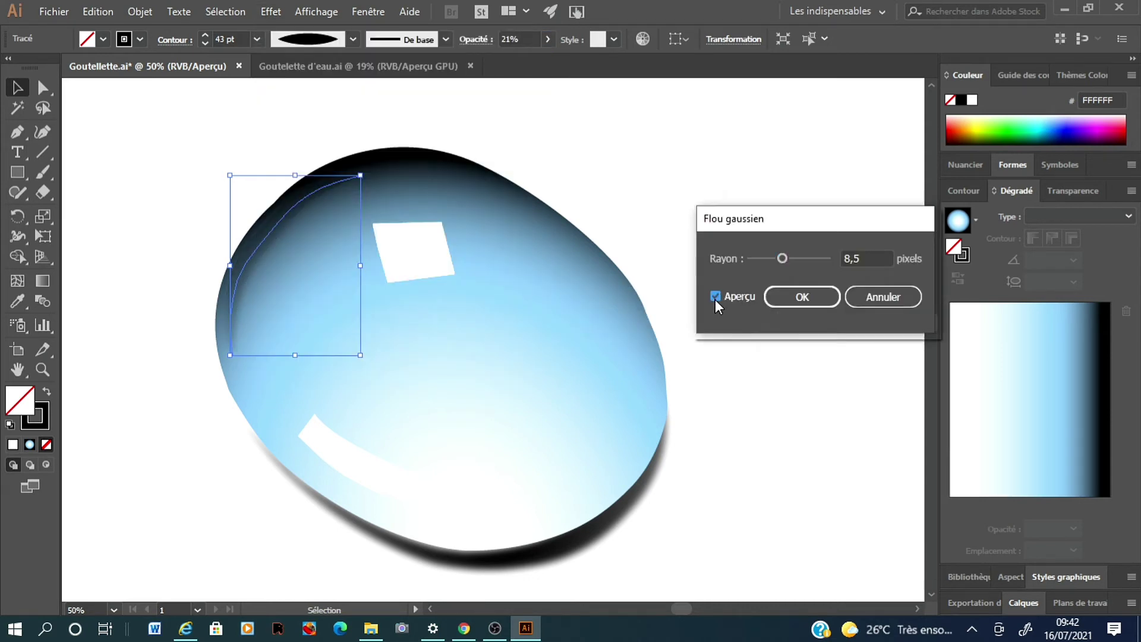
{"action": "mouse_move", "coordinate": [782, 258]}
{"action": "left_mouse_down"}
{"action": "mouse_move", "coordinate": [758, 262]}
{"action": "mouse_move", "coordinate": [776, 270]}
{"action": "left_mouse_up"}
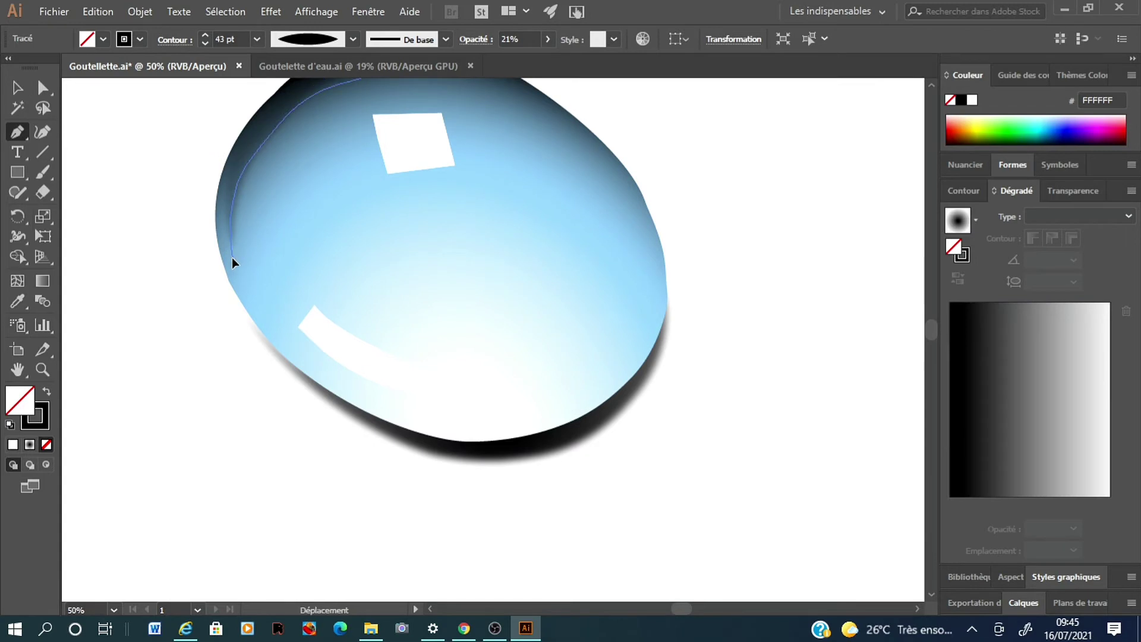
Drag the shading curve's bottom anchor and handles to follow the drop's left edge, then deselect
{"action": "left_click", "coordinate": [233, 246], "text": "ctrl"}
{"action": "left_click_drag", "start_coordinate": [245, 290], "coordinate": [258, 313]}
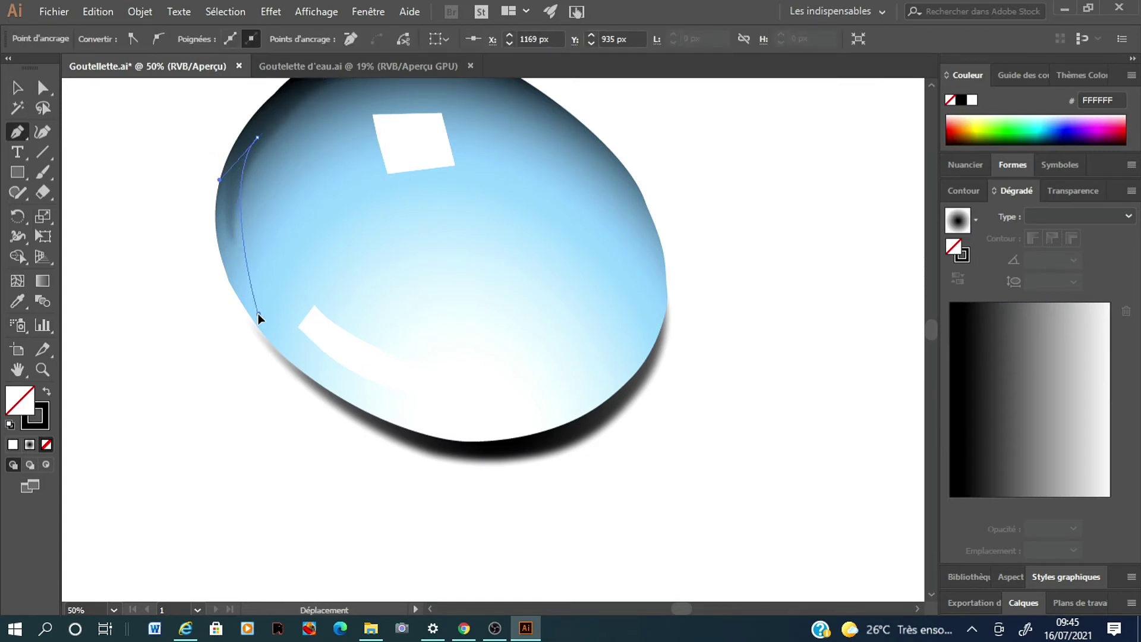
{"action": "mouse_move", "coordinate": [241, 215]}
{"action": "left_mouse_down"}
{"action": "mouse_move", "coordinate": [228, 220]}
{"action": "mouse_move", "coordinate": [211, 200]}
{"action": "left_mouse_up"}
{"action": "left_click_drag", "start_coordinate": [258, 314], "coordinate": [238, 284]}
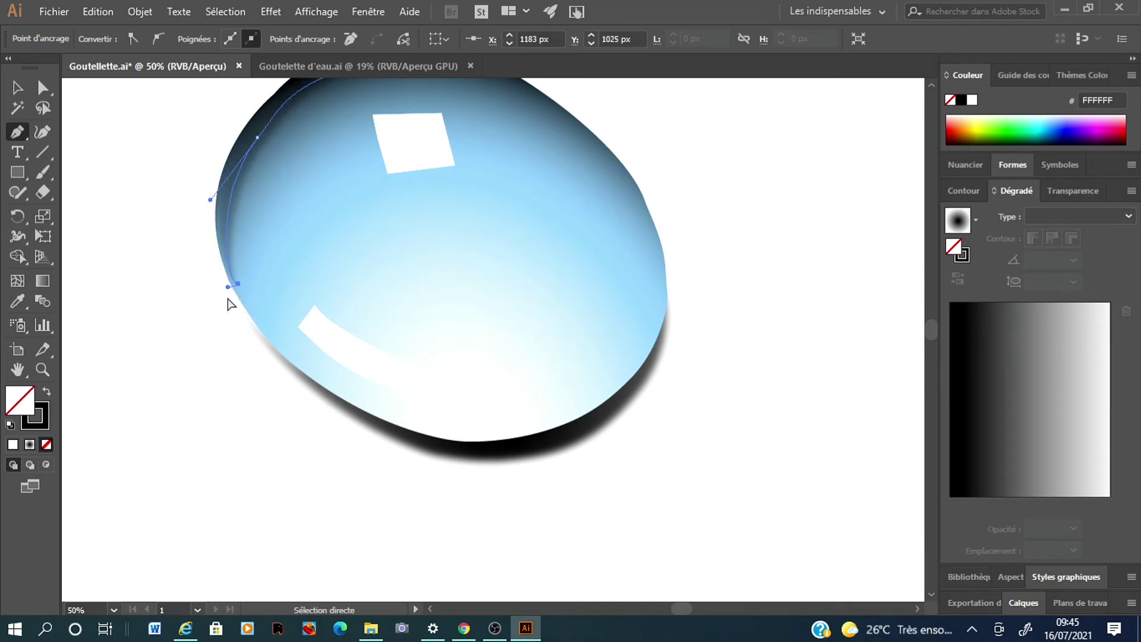
{"action": "left_click_drag", "start_coordinate": [927, 340], "coordinate": [929, 324]}
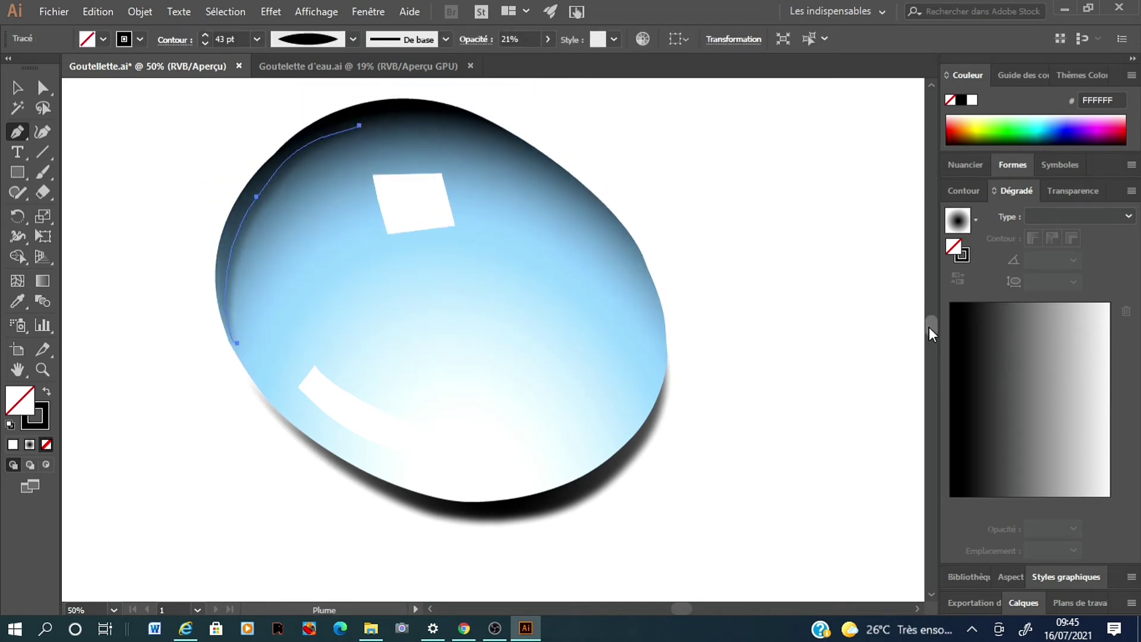
{"action": "key", "text": "v"}
{"action": "key", "text": "ctrl+shift+a"}
Group all the drop's parts with Objet > Associer and drag a copy below-left
{"action": "key", "text": "ctrl+minus"}
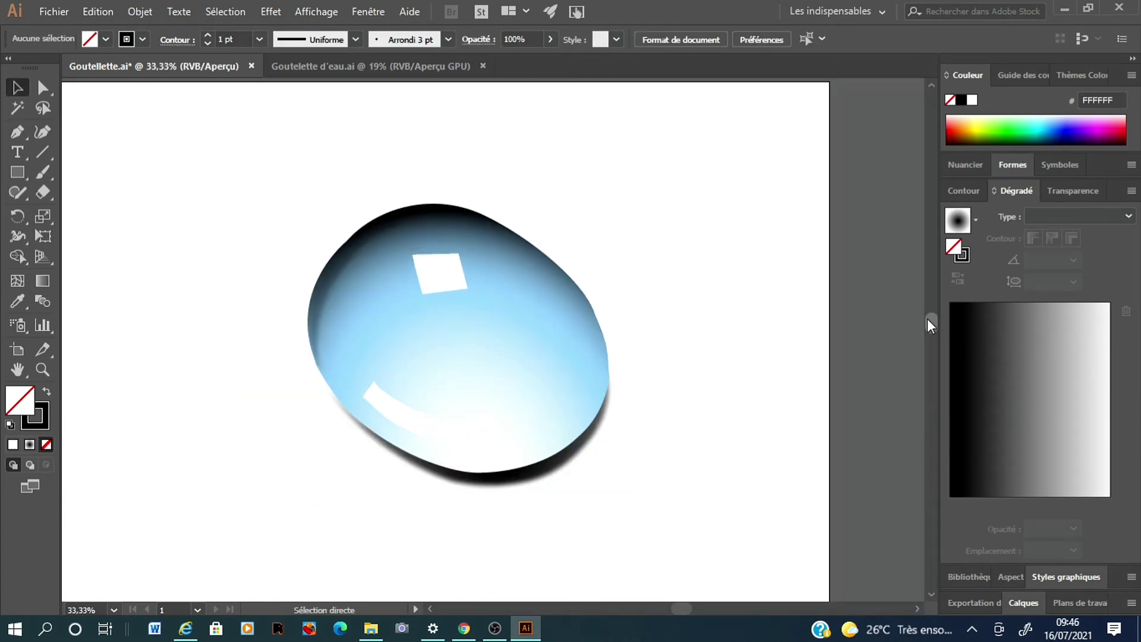
{"action": "key", "text": "ctrl+minus"}
{"action": "key", "text": "ctrl+minus"}
{"action": "key", "text": "ctrl+minus"}
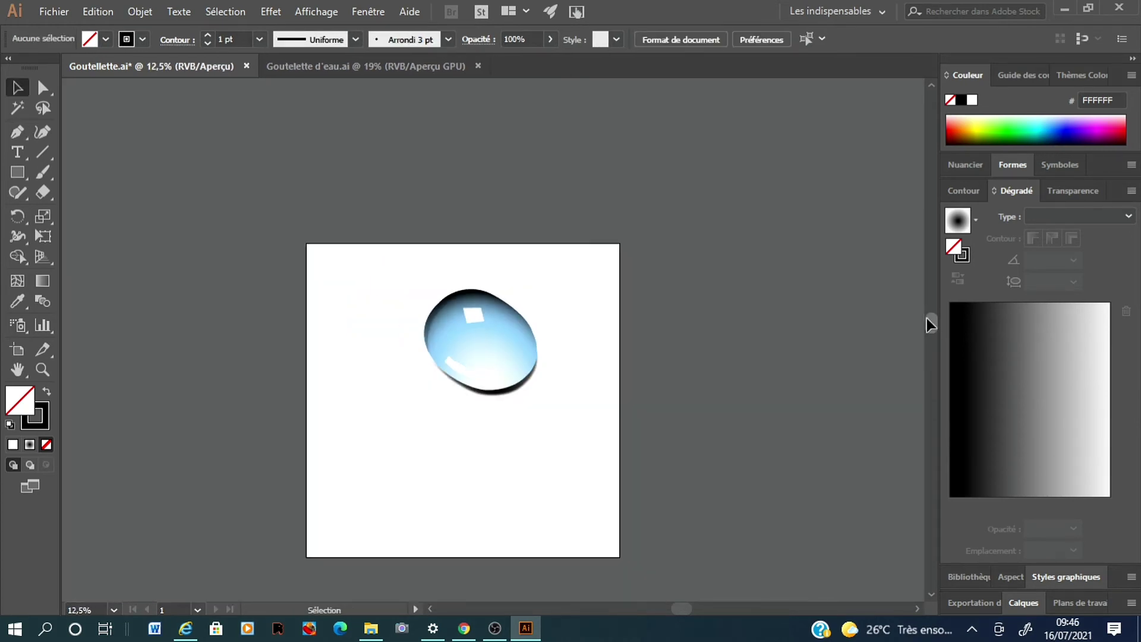
{"action": "left_click_drag", "start_coordinate": [408, 293], "coordinate": [537, 384]}
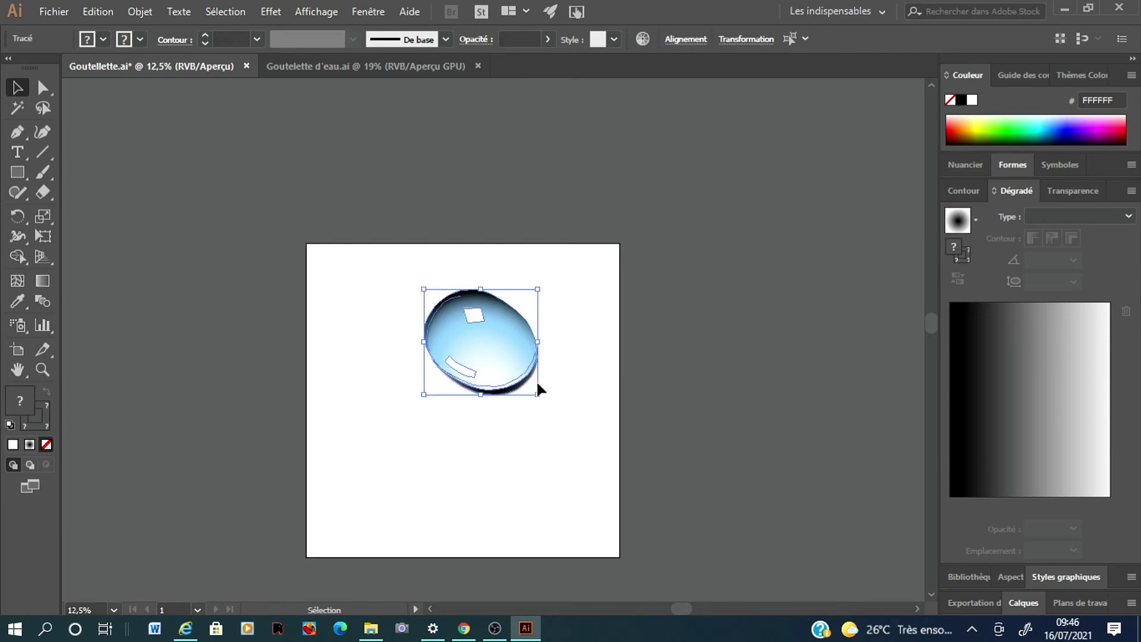
{"action": "left_click", "coordinate": [138, 12]}
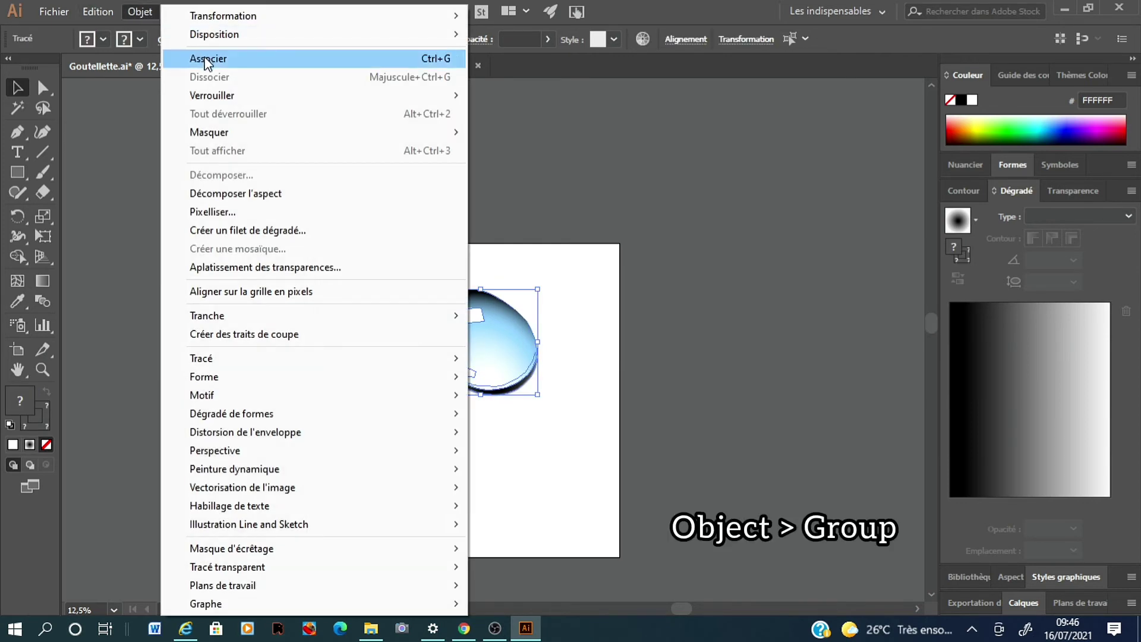
{"action": "left_click", "coordinate": [202, 57]}
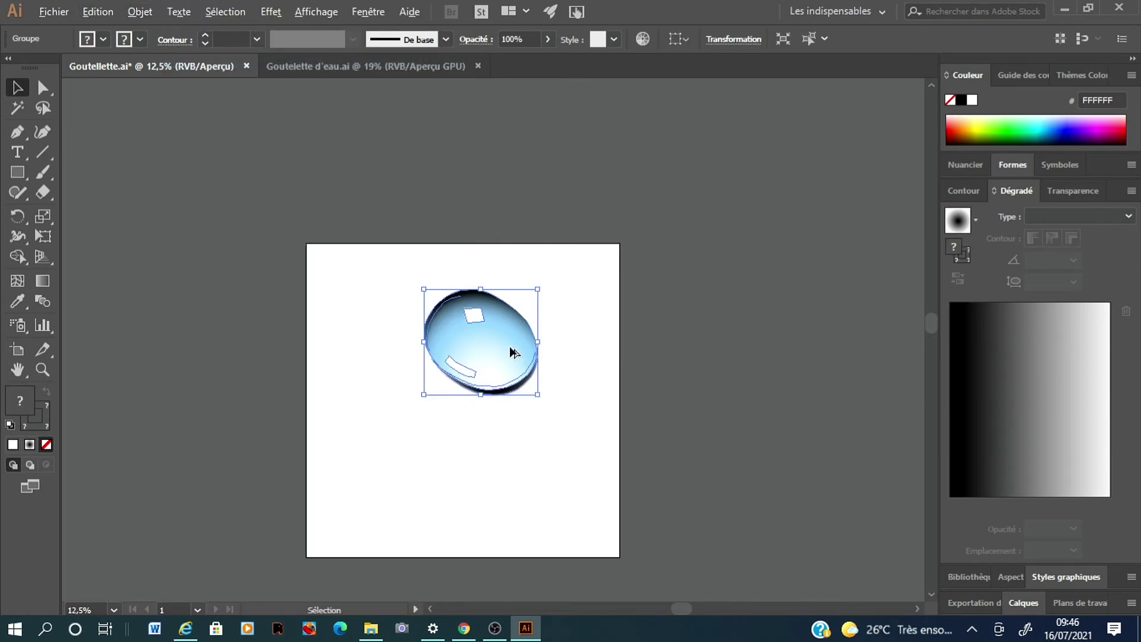
{"action": "left_click_drag", "start_coordinate": [512, 352], "coordinate": [481, 481]}
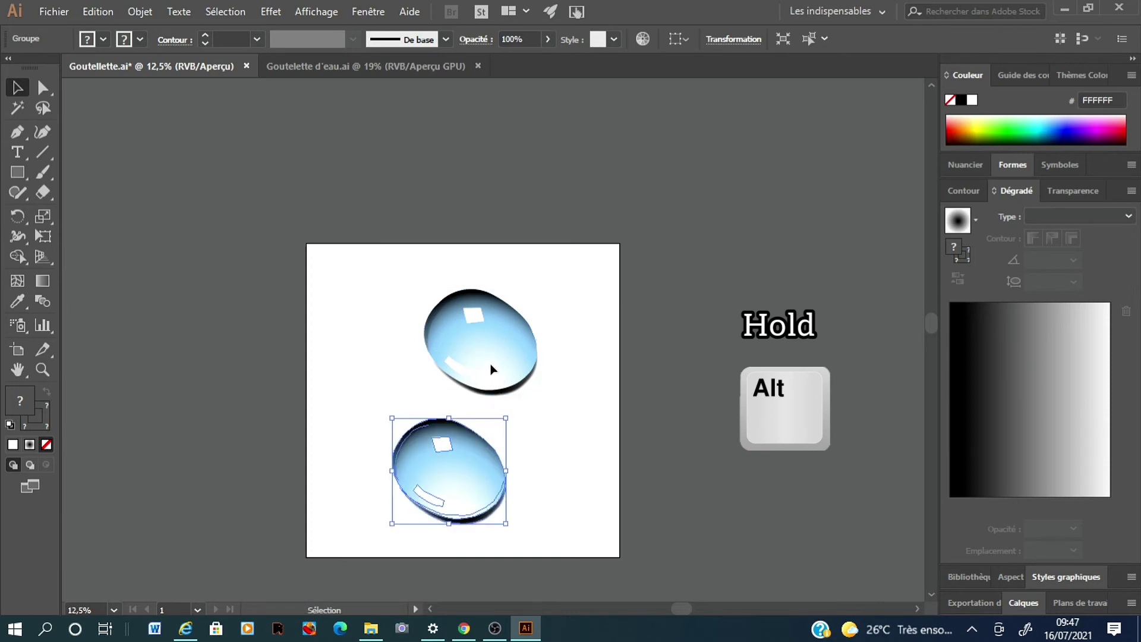
Add drop copies at the left and lower right, bringing all four drops into view
{"action": "left_click_drag", "start_coordinate": [492, 369], "coordinate": [376, 392]}
{"action": "left_click_drag", "start_coordinate": [499, 350], "coordinate": [577, 456]}
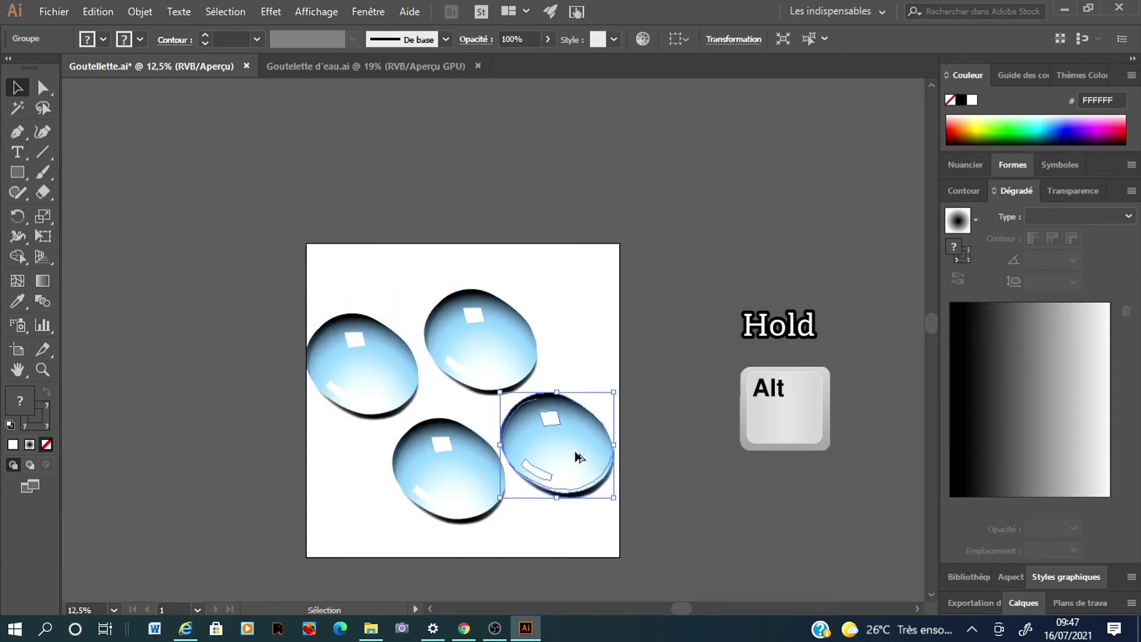
{"action": "left_click", "coordinate": [42, 369]}
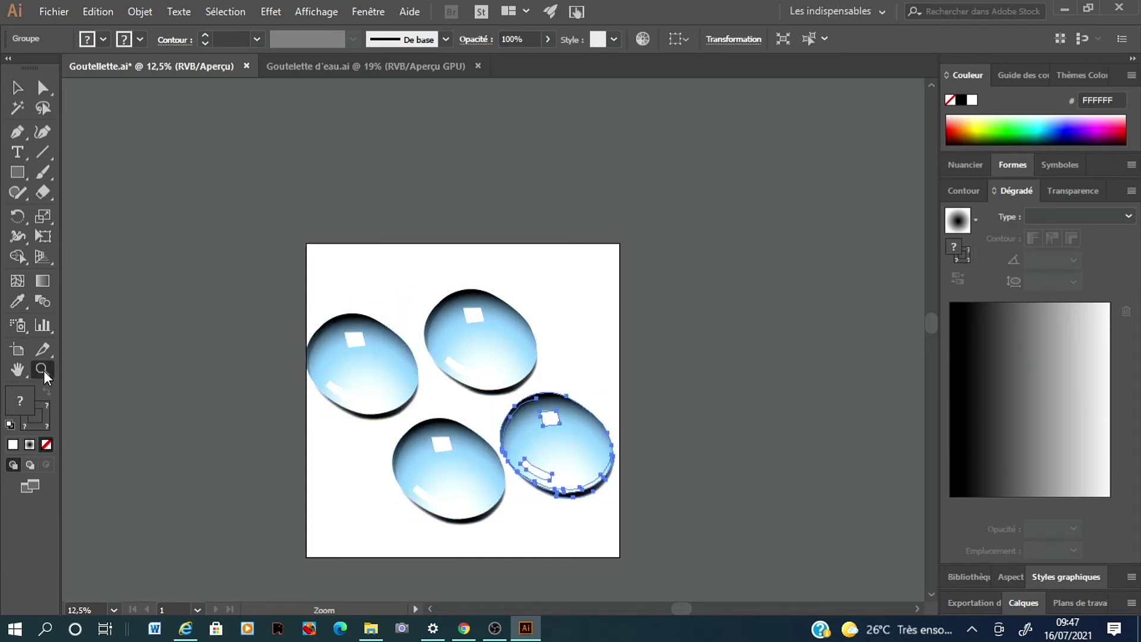
{"action": "left_click", "coordinate": [426, 323]}
{"action": "left_click", "coordinate": [594, 342]}
{"action": "key", "text": "h"}
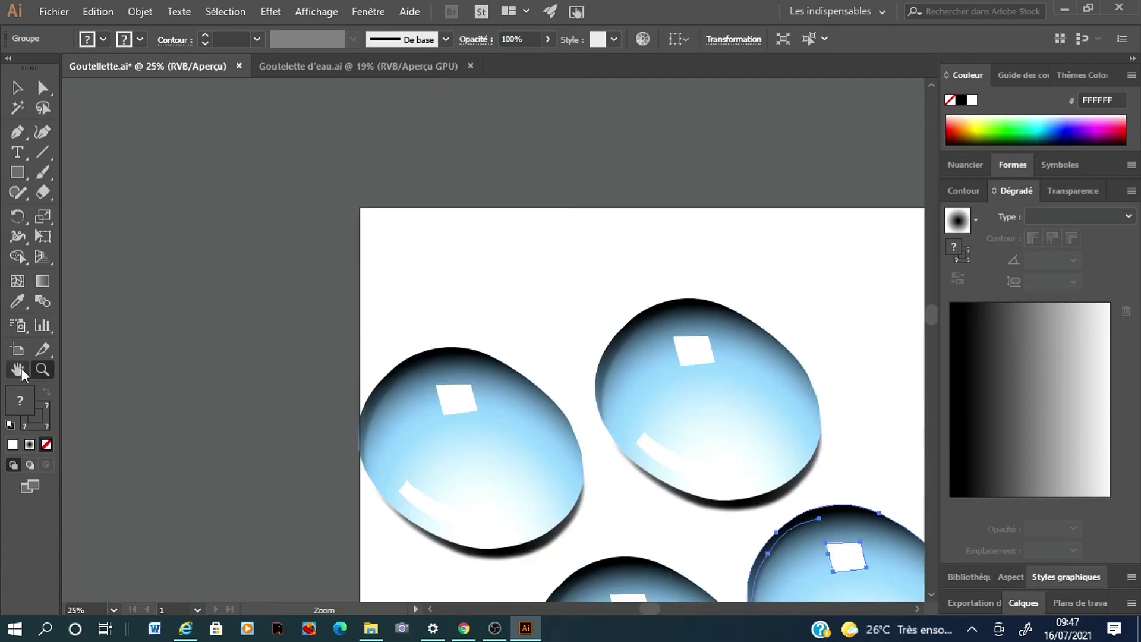
{"action": "left_click_drag", "start_coordinate": [630, 297], "coordinate": [455, 157]}
{"action": "key", "text": "v"}
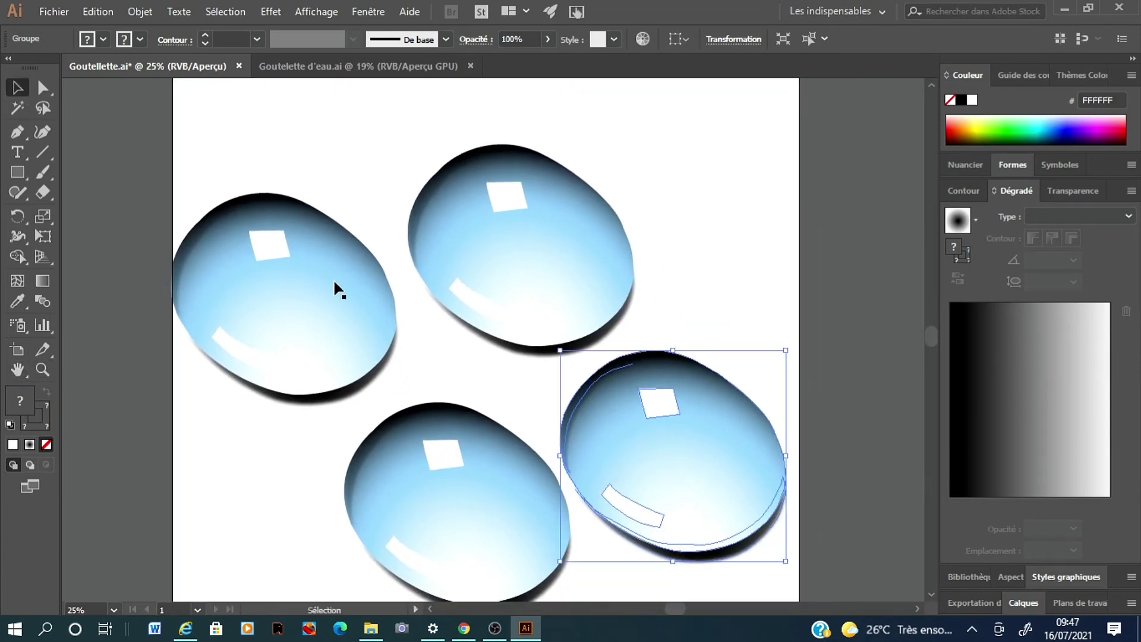
Shrink the top-left and bottom-left drops and move the bottom-left one up and left
{"action": "left_click", "coordinate": [285, 321]}
{"action": "mouse_move", "coordinate": [173, 400]}
{"action": "left_mouse_down"}
{"action": "mouse_move", "coordinate": [209, 339]}
{"action": "mouse_move", "coordinate": [249, 330]}
{"action": "left_mouse_up"}
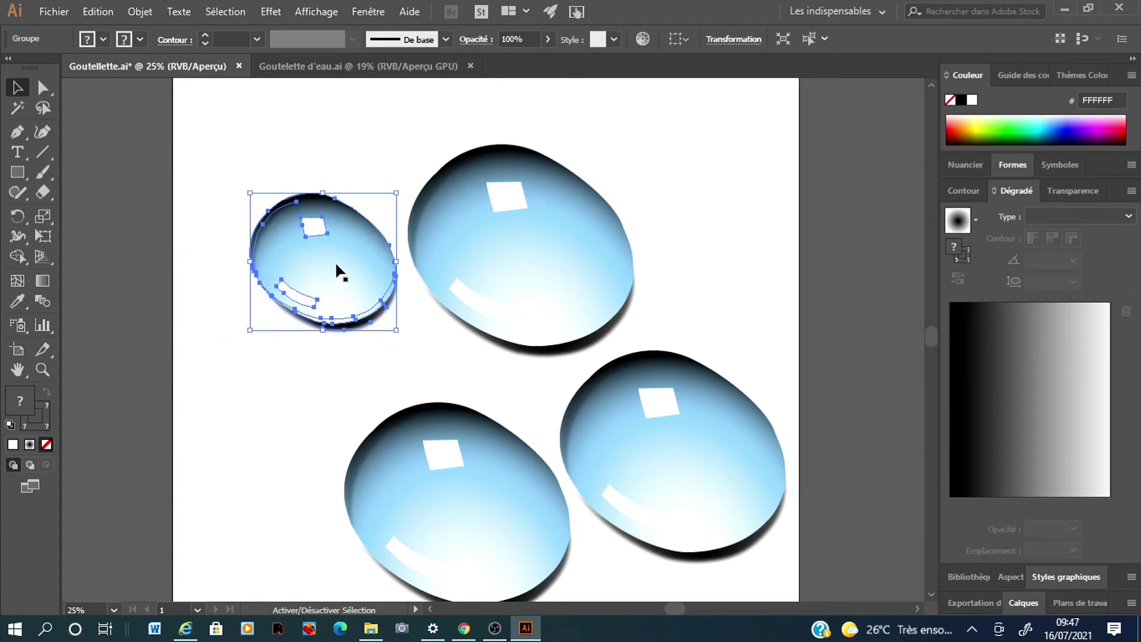
{"action": "left_click", "coordinate": [364, 369]}
{"action": "left_click", "coordinate": [396, 458]}
{"action": "left_click_drag", "start_coordinate": [572, 401], "coordinate": [515, 444]}
{"action": "left_click", "coordinate": [514, 445]}
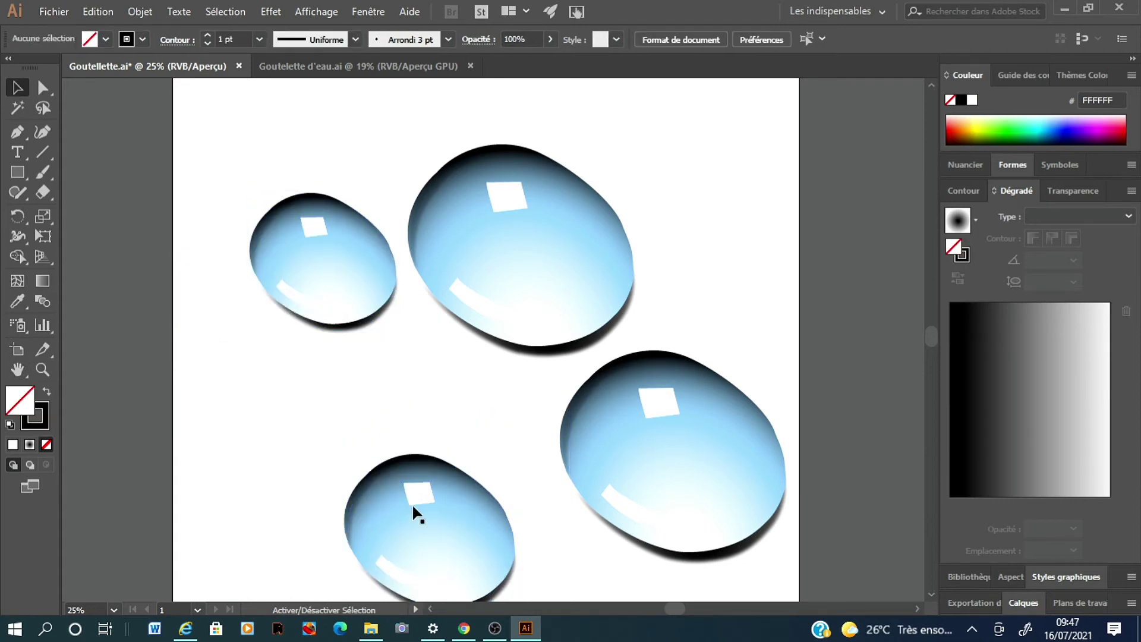
{"action": "left_click", "coordinate": [475, 539]}
{"action": "left_click_drag", "start_coordinate": [475, 540], "coordinate": [373, 487]}
Move the top-left drop up-left, then shift and shrink the bottom-right drop
{"action": "left_click_drag", "start_coordinate": [351, 287], "coordinate": [288, 257]}
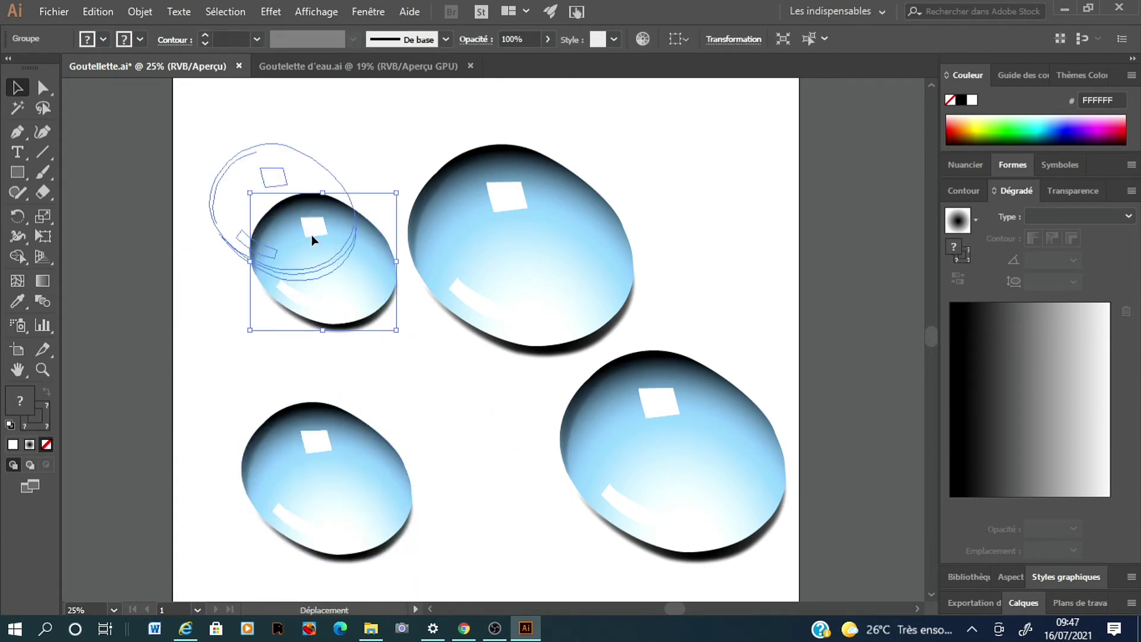
{"action": "left_click_drag", "start_coordinate": [725, 495], "coordinate": [684, 520]}
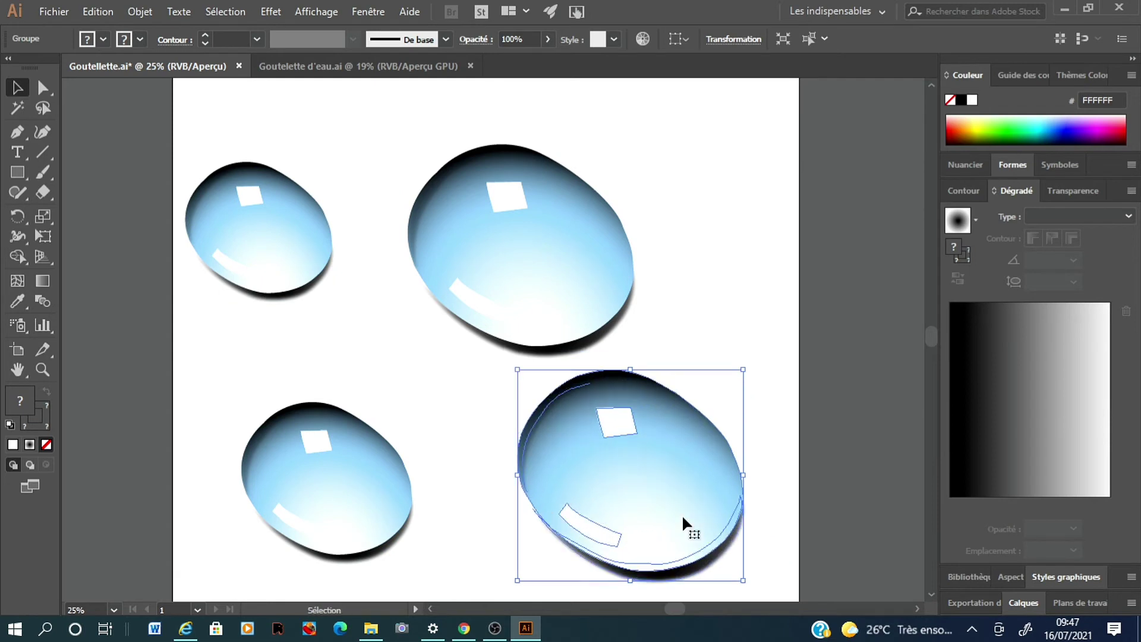
{"action": "left_click_drag", "start_coordinate": [743, 580], "coordinate": [650, 483]}
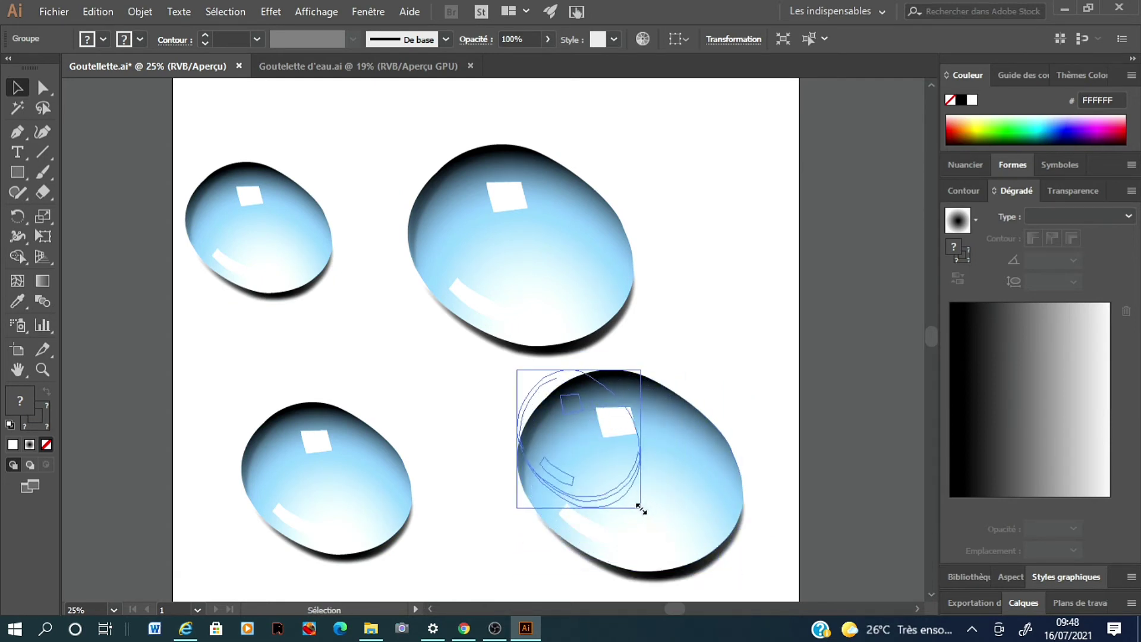
{"action": "left_click", "coordinate": [675, 419]}
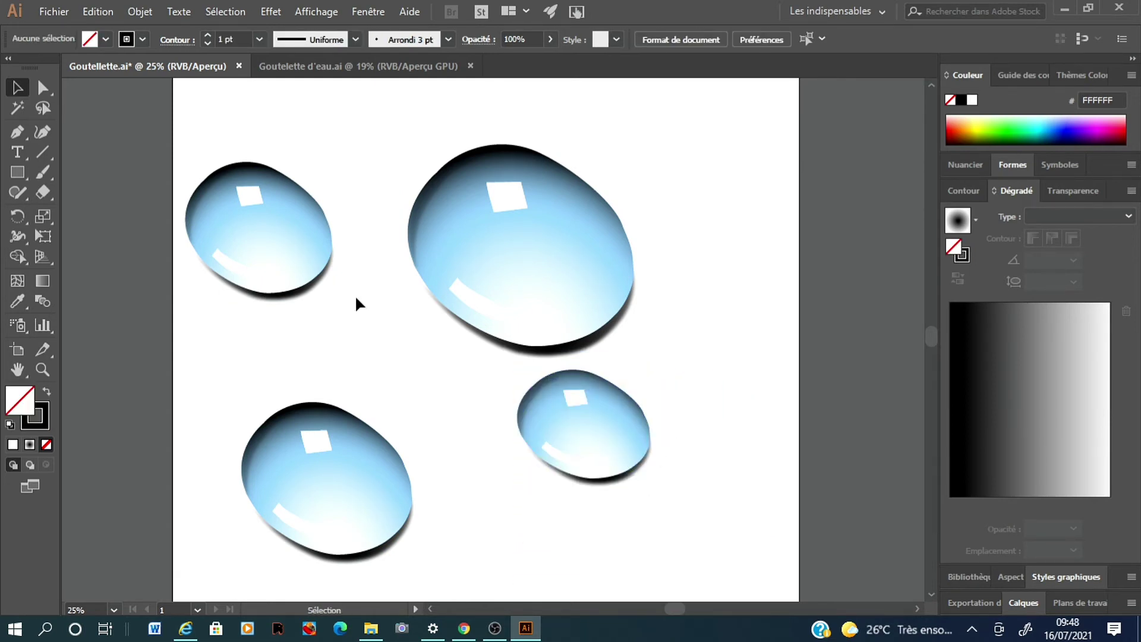
{"action": "left_click", "coordinate": [526, 247]}
{"action": "left_click", "coordinate": [342, 459]}
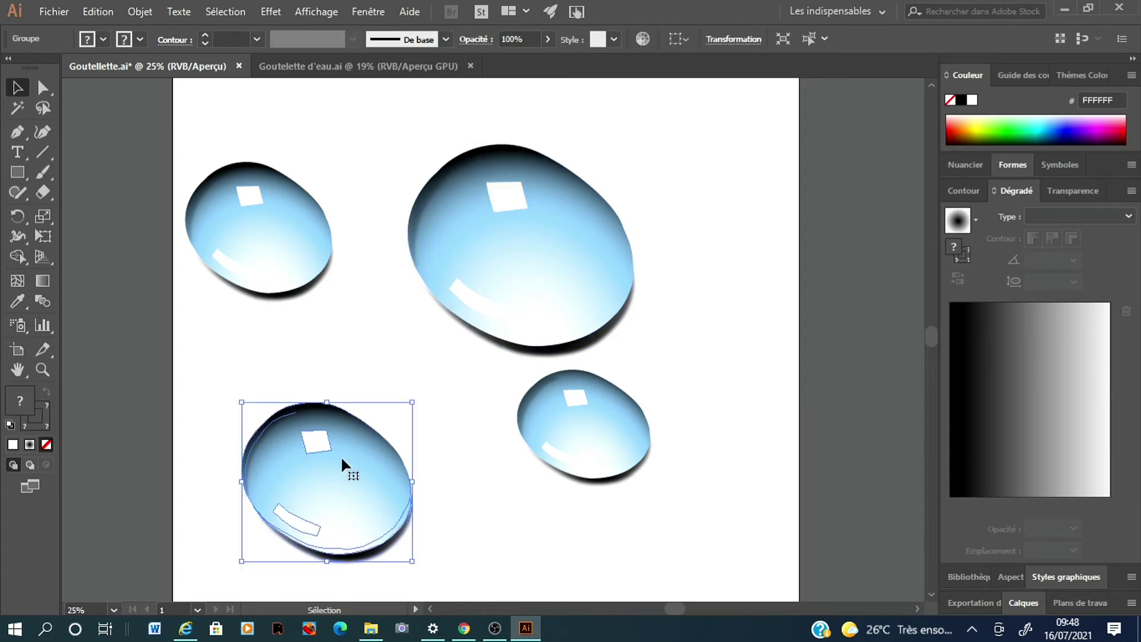
Copy the bottom-left drop, shrink it to a tiny droplet, and repeat with Ctrl+D twice
{"action": "left_click_drag", "start_coordinate": [342, 462], "coordinate": [517, 502]}
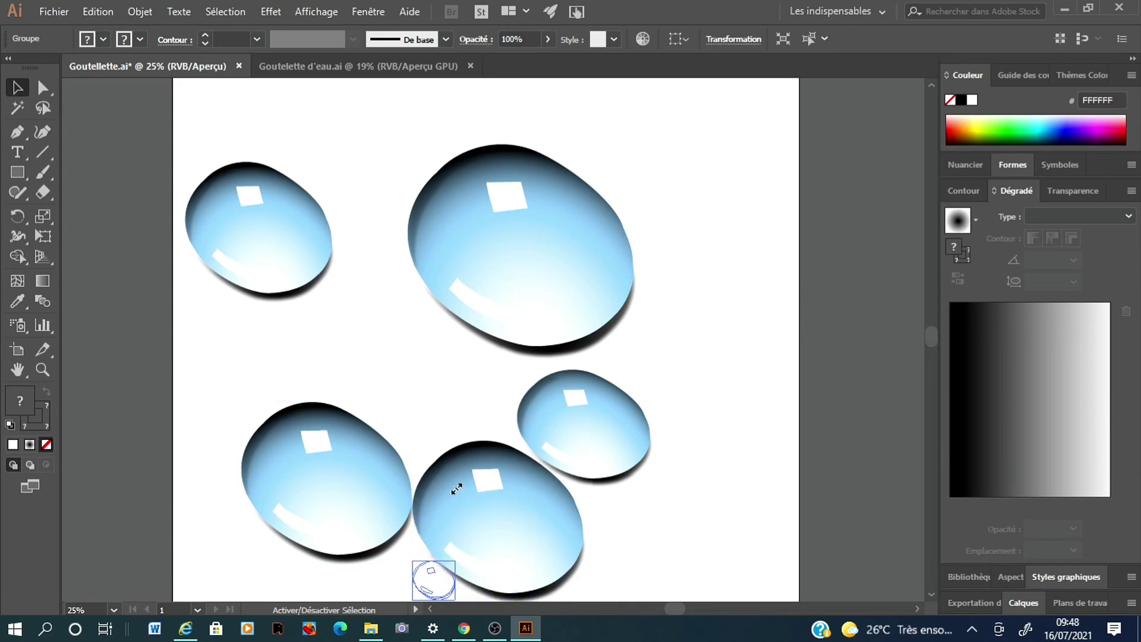
{"action": "mouse_move", "coordinate": [432, 495]}
{"action": "left_mouse_down"}
{"action": "mouse_move", "coordinate": [423, 591]}
{"action": "mouse_move", "coordinate": [390, 317]}
{"action": "mouse_move", "coordinate": [404, 352]}
{"action": "left_mouse_up"}
{"action": "key", "text": "ctrl+d"}
{"action": "key", "text": "ctrl+d"}
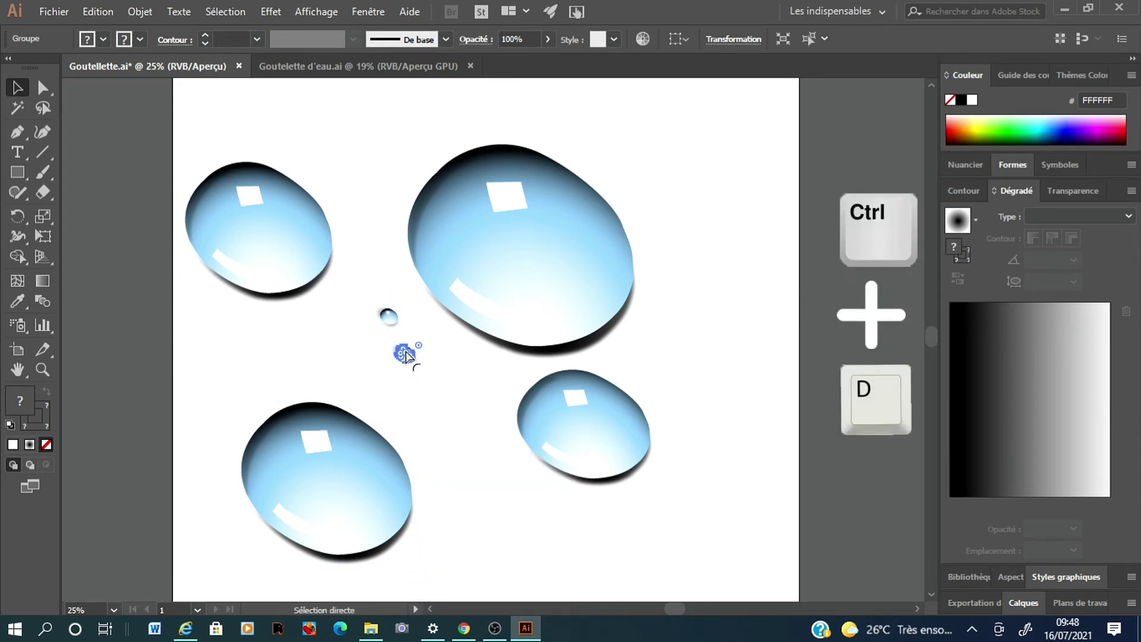
{"action": "key", "text": "ctrl+d"}
{"action": "key", "text": "ctrl+d"}
{"action": "key", "text": "ctrl+d"}
Scatter the tiny droplets to separate spots between the large drops
{"action": "mouse_move", "coordinate": [406, 354]}
{"action": "left_mouse_down"}
{"action": "mouse_move", "coordinate": [359, 362]}
{"action": "mouse_move", "coordinate": [495, 369]}
{"action": "left_mouse_up"}
{"action": "left_click_drag", "start_coordinate": [470, 501], "coordinate": [487, 429]}
{"action": "left_click_drag", "start_coordinate": [485, 538], "coordinate": [524, 499]}
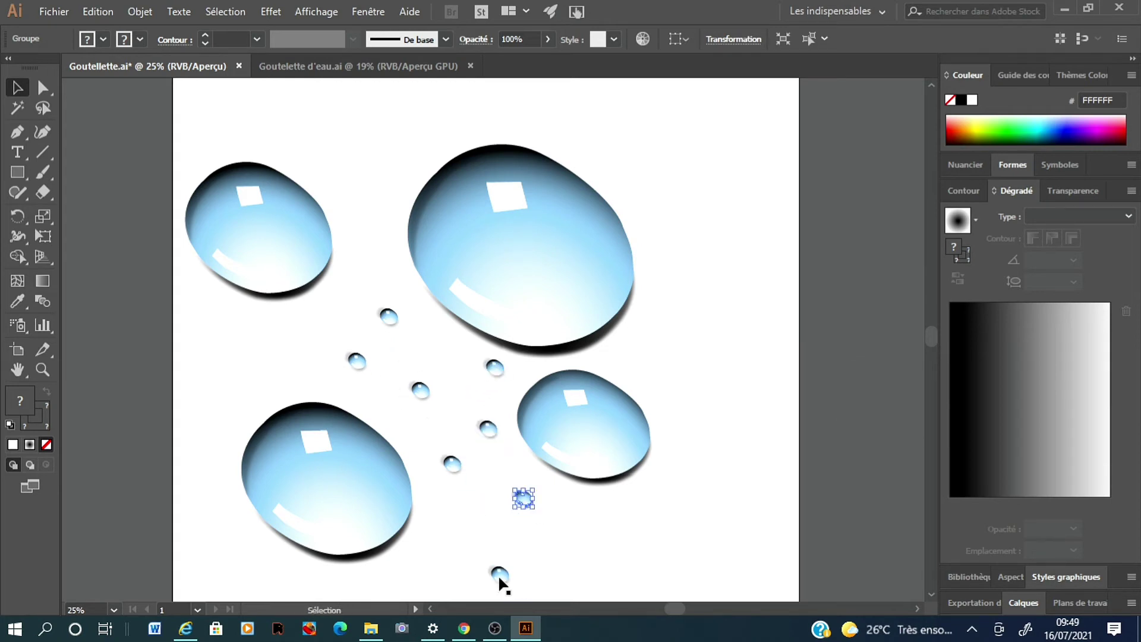
{"action": "left_click_drag", "start_coordinate": [499, 574], "coordinate": [605, 515]}
{"action": "scroll", "coordinate": [517, 492], "scroll_direction": "down", "scroll_amount": 3}
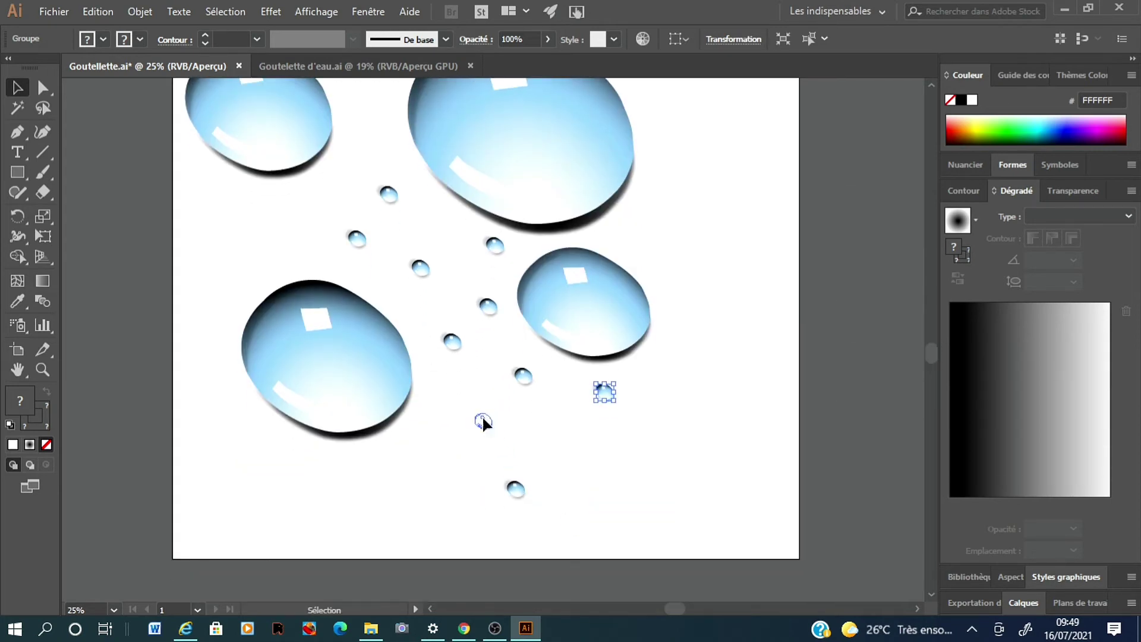
Copy a drop into a row with Ctrl+D and scatter row droplets to the top, middle and left
{"action": "mouse_move", "coordinate": [513, 486]}
{"action": "left_mouse_down"}
{"action": "mouse_move", "coordinate": [482, 422]}
{"action": "mouse_move", "coordinate": [523, 462]}
{"action": "mouse_move", "coordinate": [503, 375]}
{"action": "mouse_move", "coordinate": [251, 241]}
{"action": "mouse_move", "coordinate": [312, 249]}
{"action": "mouse_move", "coordinate": [366, 116]}
{"action": "left_mouse_up"}
{"action": "key", "text": "ctrl+d"}
{"action": "key", "text": "ctrl+d"}
{"action": "key", "text": "ctrl+d"}
{"action": "key", "text": "ctrl+d"}
{"action": "key", "text": "ctrl+d"}
{"action": "key", "text": "ctrl+d"}
{"action": "left_click_drag", "start_coordinate": [605, 276], "coordinate": [655, 178]}
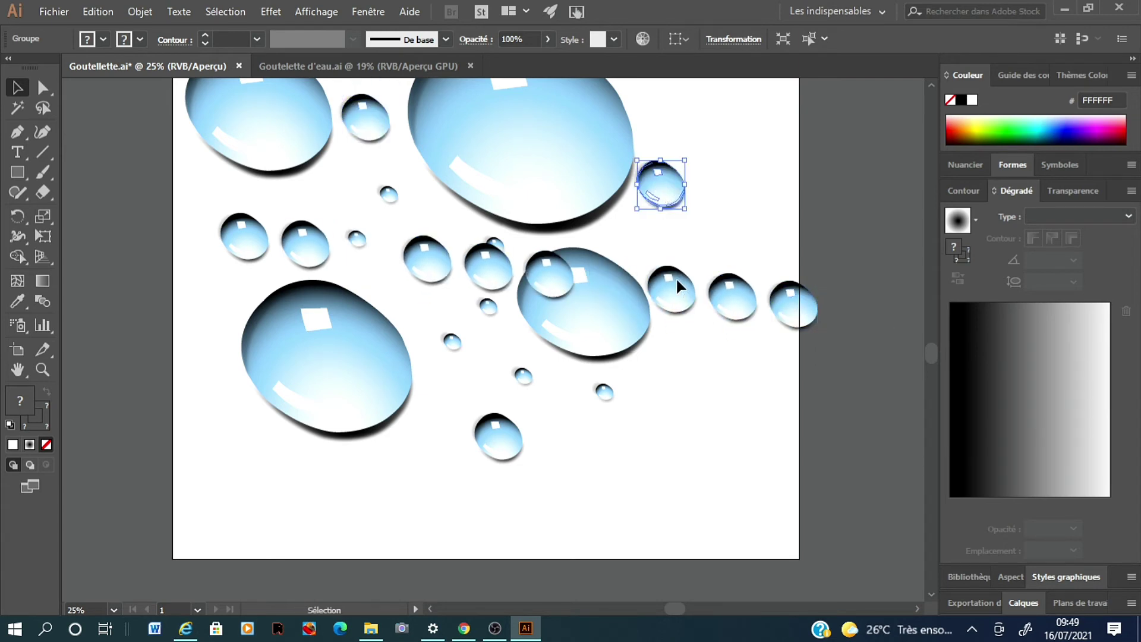
{"action": "left_click_drag", "start_coordinate": [675, 277], "coordinate": [658, 252]}
{"action": "left_click_drag", "start_coordinate": [498, 276], "coordinate": [424, 505]}
{"action": "mouse_move", "coordinate": [441, 280]}
{"action": "left_mouse_down"}
{"action": "mouse_move", "coordinate": [249, 487]}
{"action": "mouse_move", "coordinate": [200, 327]}
{"action": "left_mouse_up"}
{"action": "left_click_drag", "start_coordinate": [306, 244], "coordinate": [235, 465]}
Move more row droplets to the right side, top right and bottom right inside the artboard
{"action": "left_click_drag", "start_coordinate": [660, 185], "coordinate": [704, 148]}
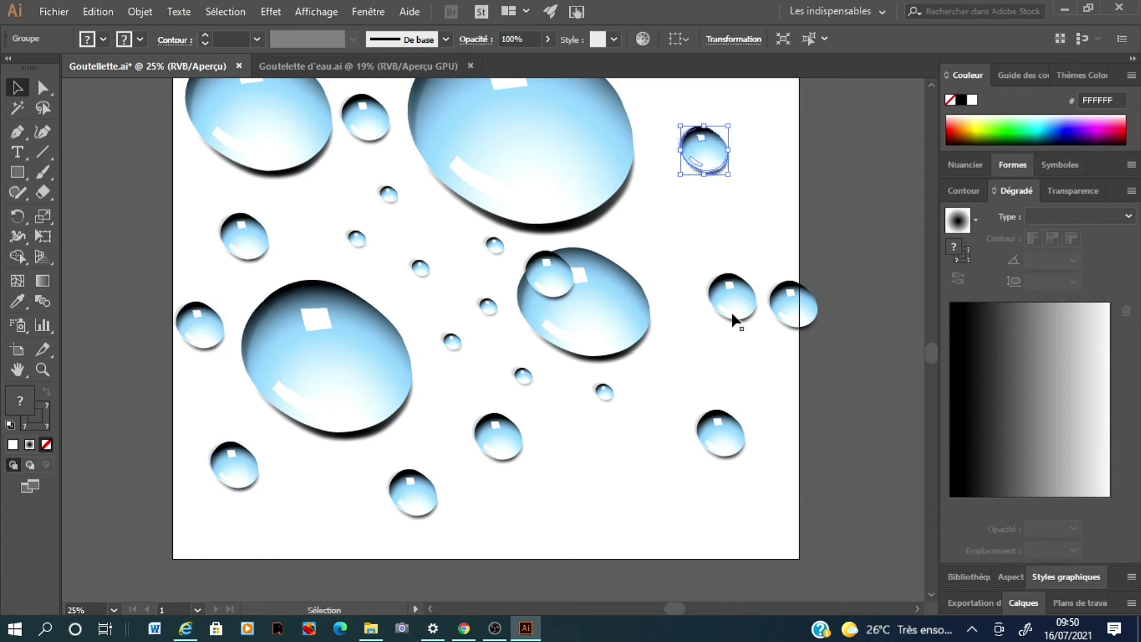
{"action": "left_click_drag", "start_coordinate": [550, 273], "coordinate": [671, 245]}
{"action": "left_click_drag", "start_coordinate": [794, 320], "coordinate": [683, 376]}
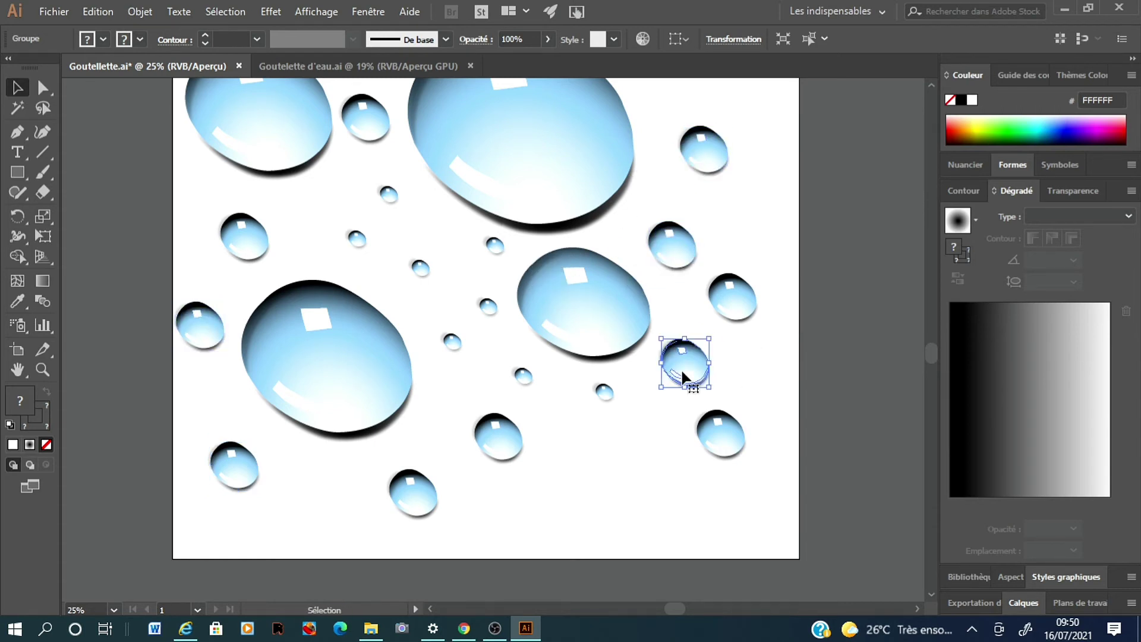
{"action": "left_click_drag", "start_coordinate": [709, 424], "coordinate": [673, 501]}
{"action": "left_click_drag", "start_coordinate": [683, 366], "coordinate": [726, 420]}
{"action": "left_click_drag", "start_coordinate": [703, 149], "coordinate": [700, 120]}
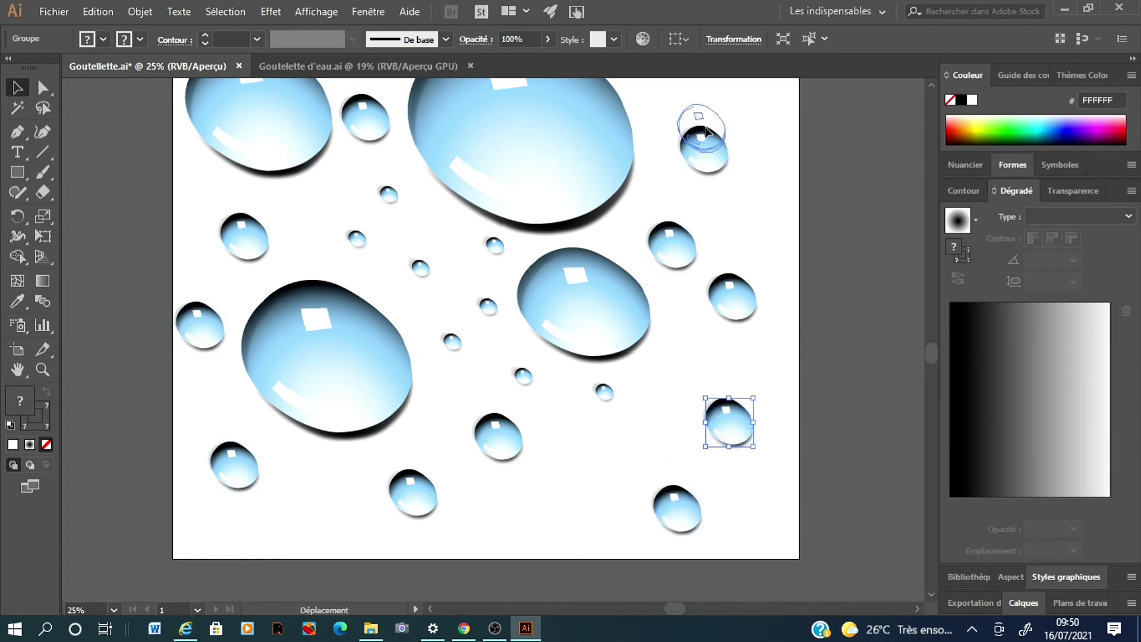
{"action": "left_click_drag", "start_coordinate": [932, 353], "coordinate": [931, 347]}
Copy a small droplet into a diagonal chain and start scattering its copies
{"action": "left_click", "coordinate": [451, 381]}
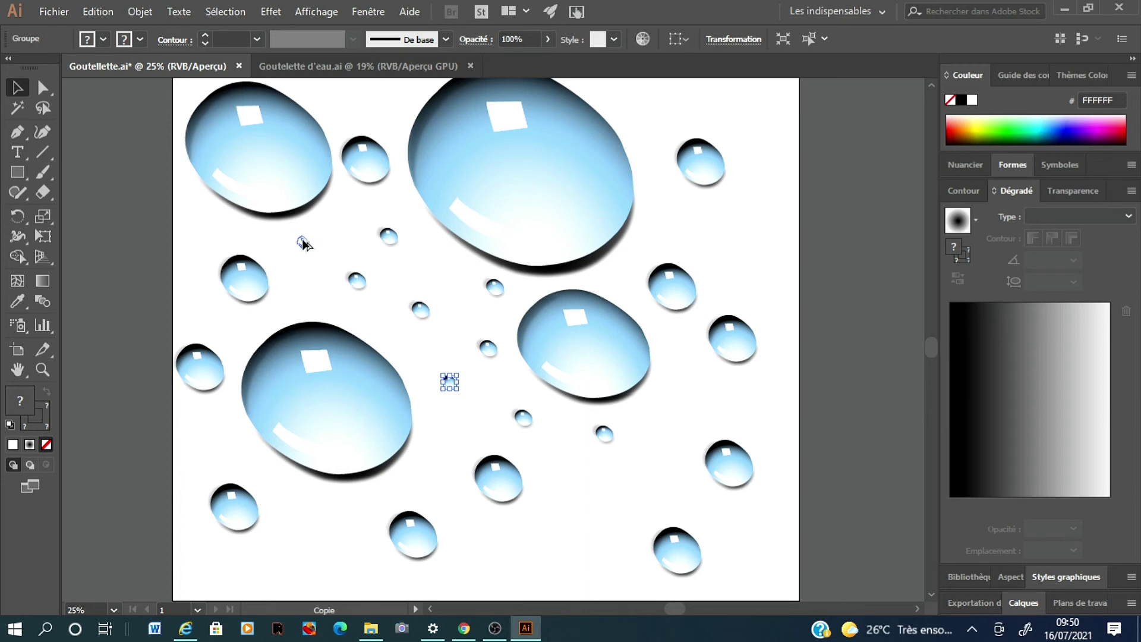
{"action": "left_click_drag", "start_coordinate": [312, 263], "coordinate": [314, 260]}
{"action": "key", "text": "ctrl+d"}
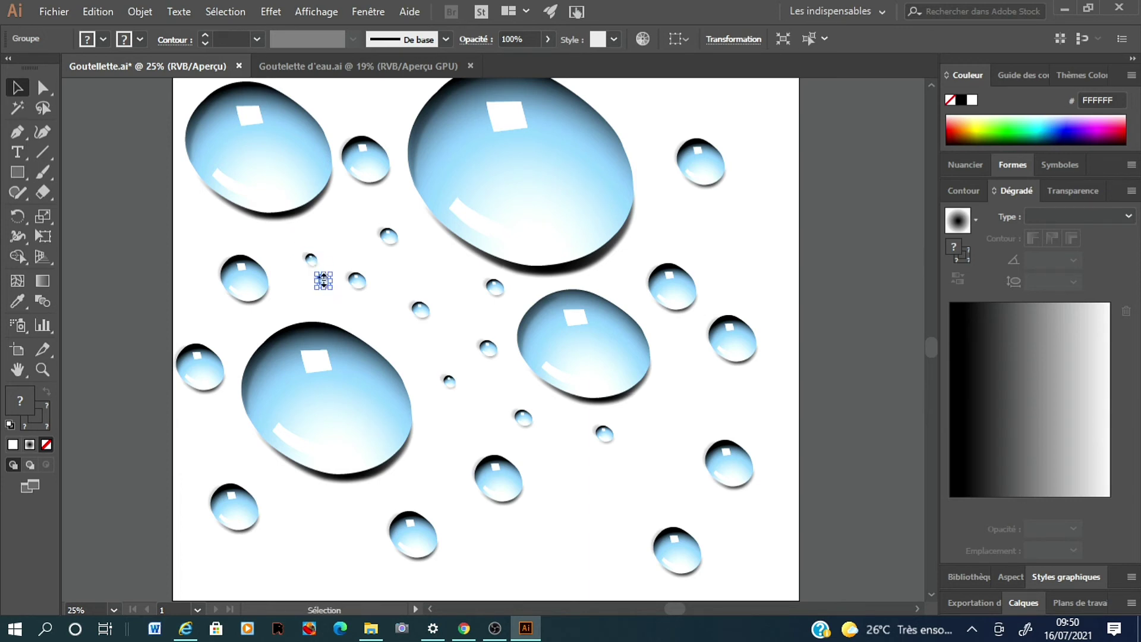
{"action": "key", "text": "ctrl+d"}
{"action": "key", "text": "ctrl+d"}
{"action": "key", "text": "ctrl+d"}
{"action": "key", "text": "ctrl+d"}
{"action": "key", "text": "ctrl+d"}
{"action": "key", "text": "ctrl+d"}
{"action": "key", "text": "ctrl+d"}
{"action": "key", "text": "ctrl+d"}
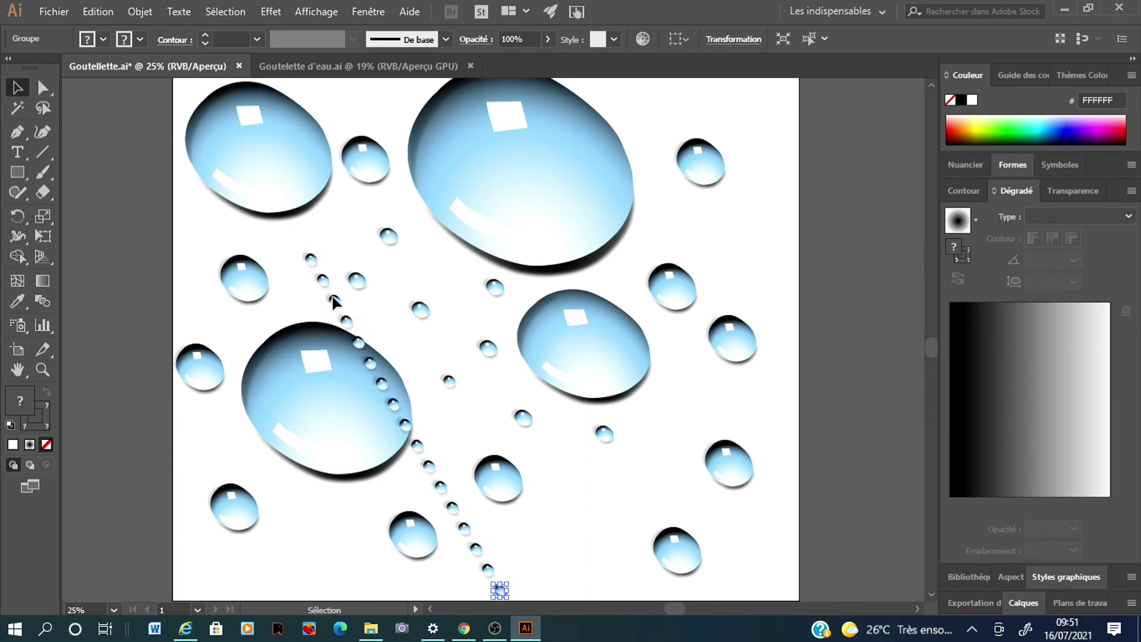
{"action": "mouse_move", "coordinate": [334, 300]}
{"action": "left_mouse_down"}
{"action": "mouse_move", "coordinate": [306, 306]}
{"action": "mouse_move", "coordinate": [383, 304]}
{"action": "left_mouse_up"}
{"action": "left_click_drag", "start_coordinate": [370, 362], "coordinate": [447, 263]}
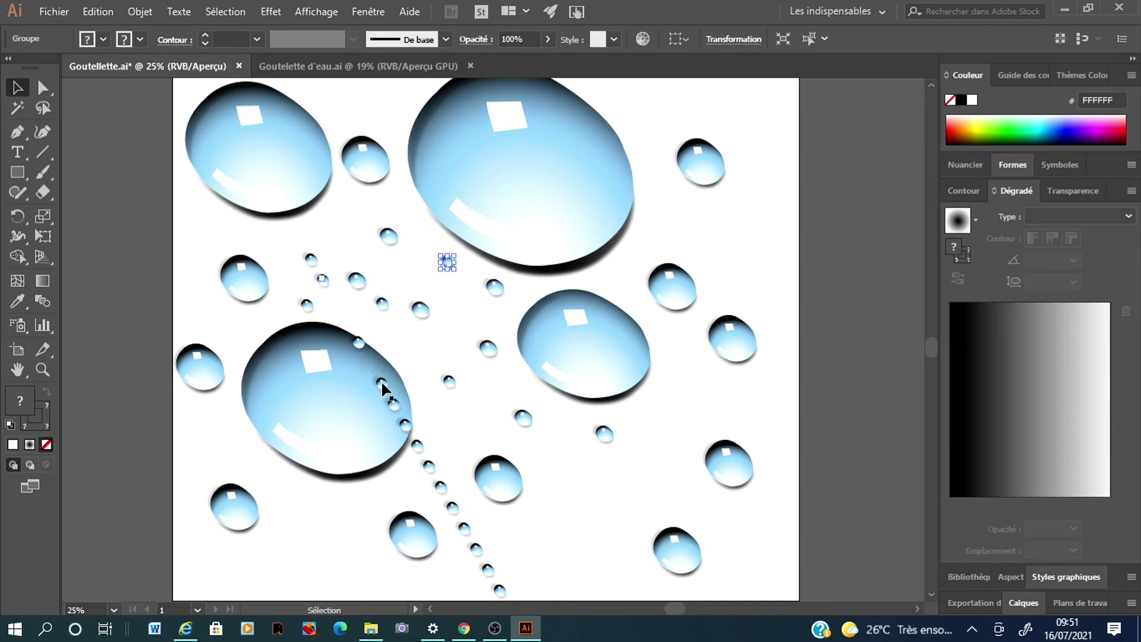
{"action": "left_click_drag", "start_coordinate": [383, 383], "coordinate": [494, 400]}
{"action": "left_click_drag", "start_coordinate": [394, 406], "coordinate": [633, 282]}
Scatter the remaining chain droplets to the bottom, left, right and upper areas
{"action": "left_click_drag", "start_coordinate": [417, 447], "coordinate": [319, 562]}
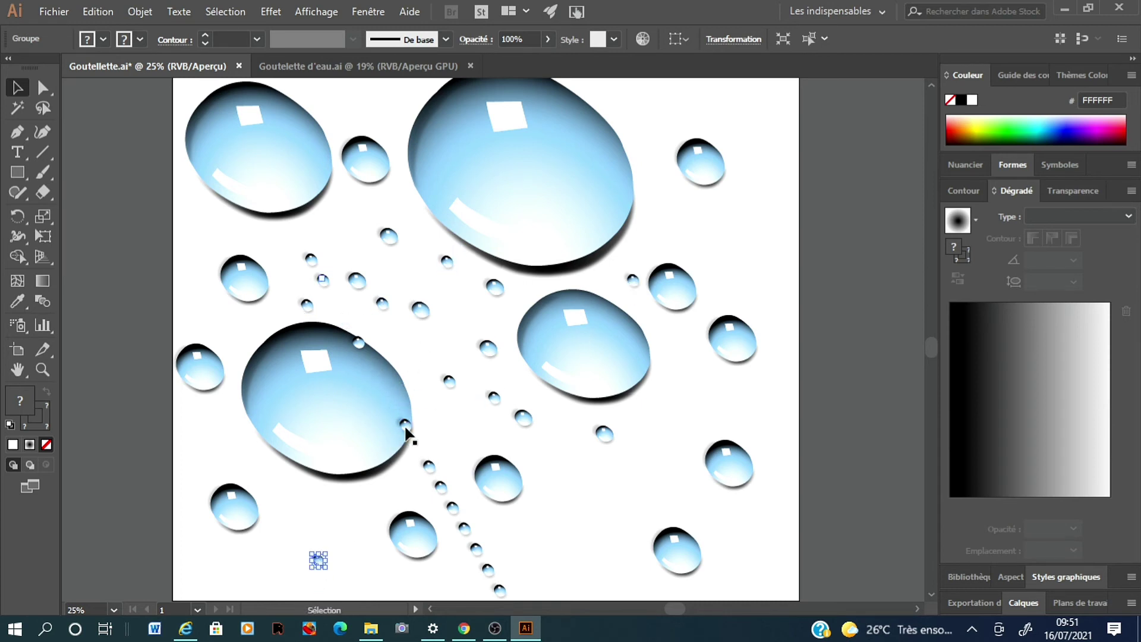
{"action": "left_click_drag", "start_coordinate": [405, 423], "coordinate": [255, 452]}
{"action": "left_click_drag", "start_coordinate": [359, 344], "coordinate": [394, 584]}
{"action": "left_click_drag", "start_coordinate": [476, 548], "coordinate": [697, 391]}
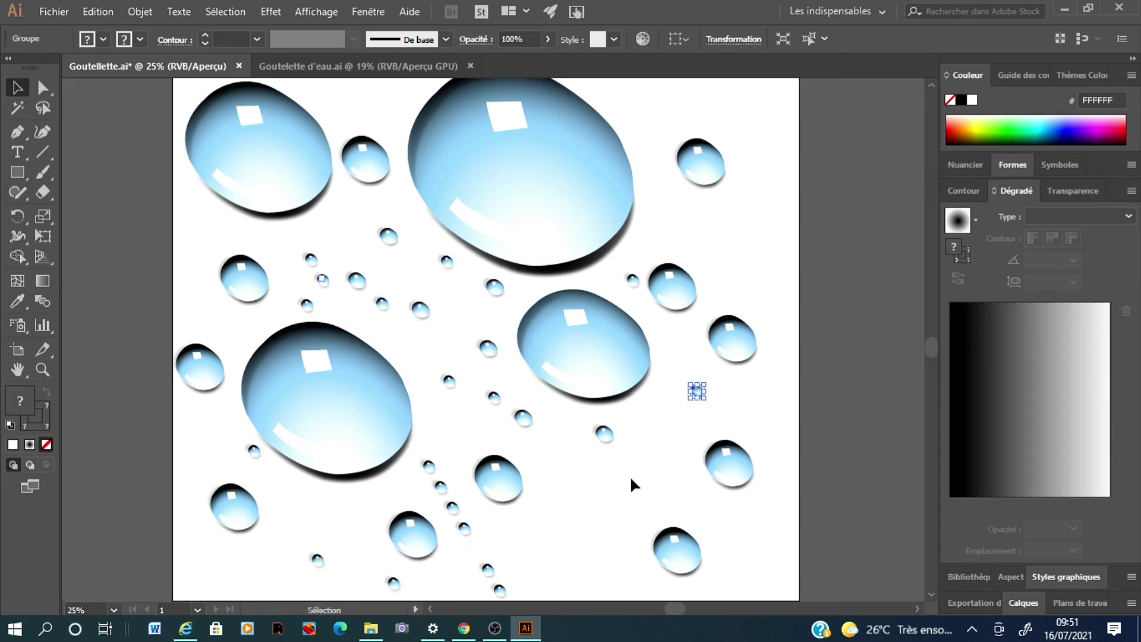
{"action": "left_click_drag", "start_coordinate": [488, 570], "coordinate": [673, 217]}
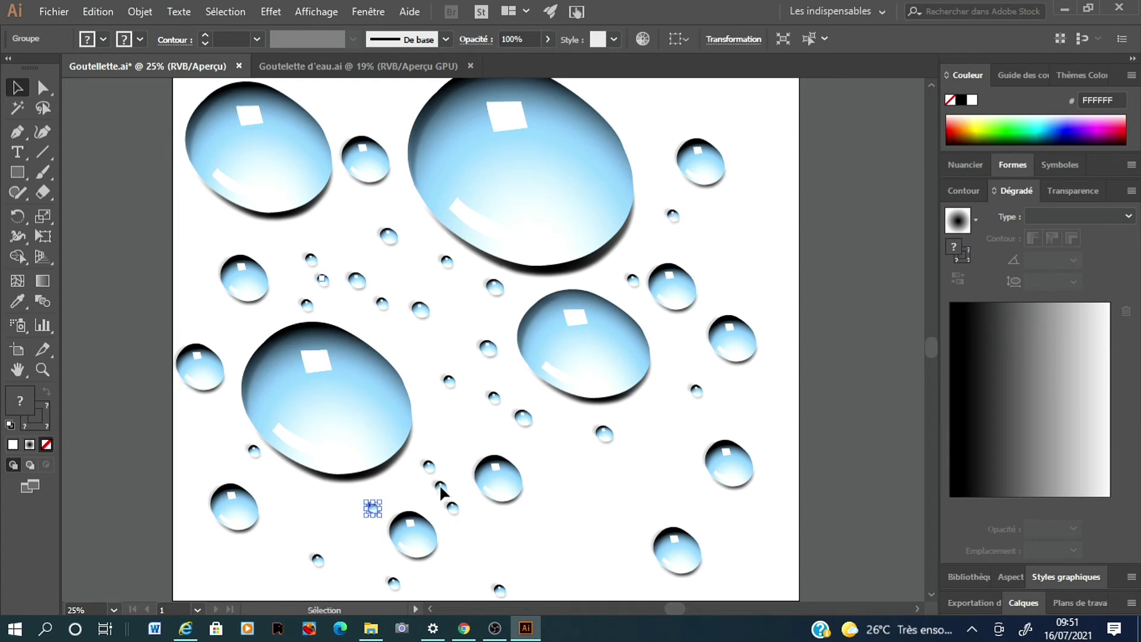
{"action": "left_click_drag", "start_coordinate": [372, 510], "coordinate": [385, 124]}
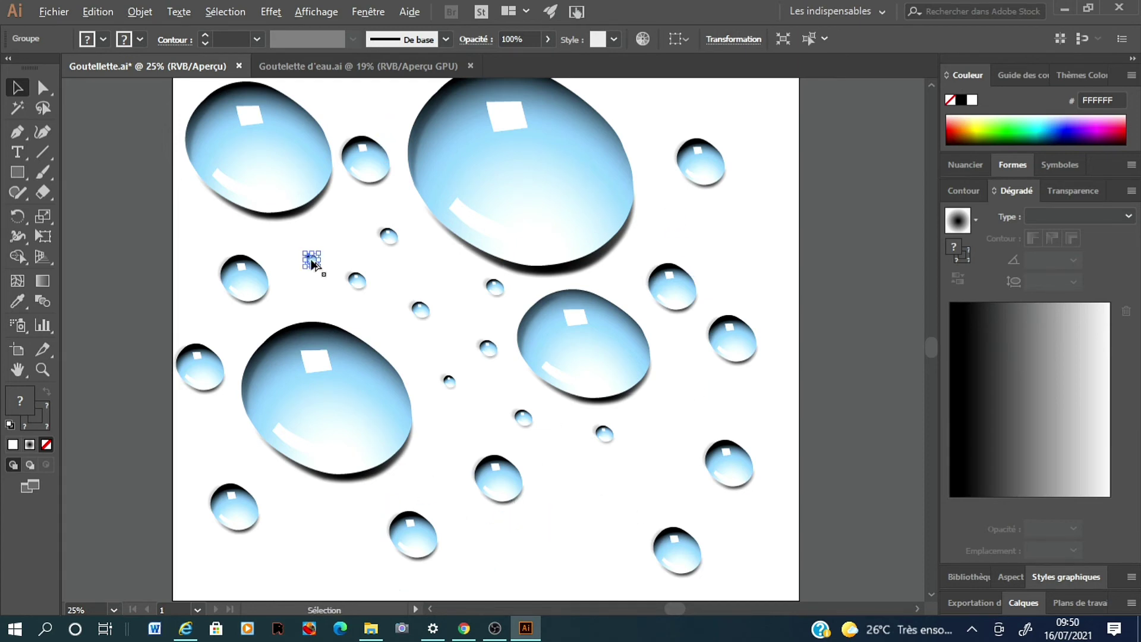
Recreate the diagonal chain of tiny copies and move several to new spots
{"action": "key", "text": "ctrl+d"}
{"action": "key", "text": "ctrl+d"}
{"action": "key", "text": "ctrl+d"}
{"action": "key", "text": "ctrl+d"}
{"action": "key", "text": "ctrl+d"}
{"action": "key", "text": "ctrl+d"}
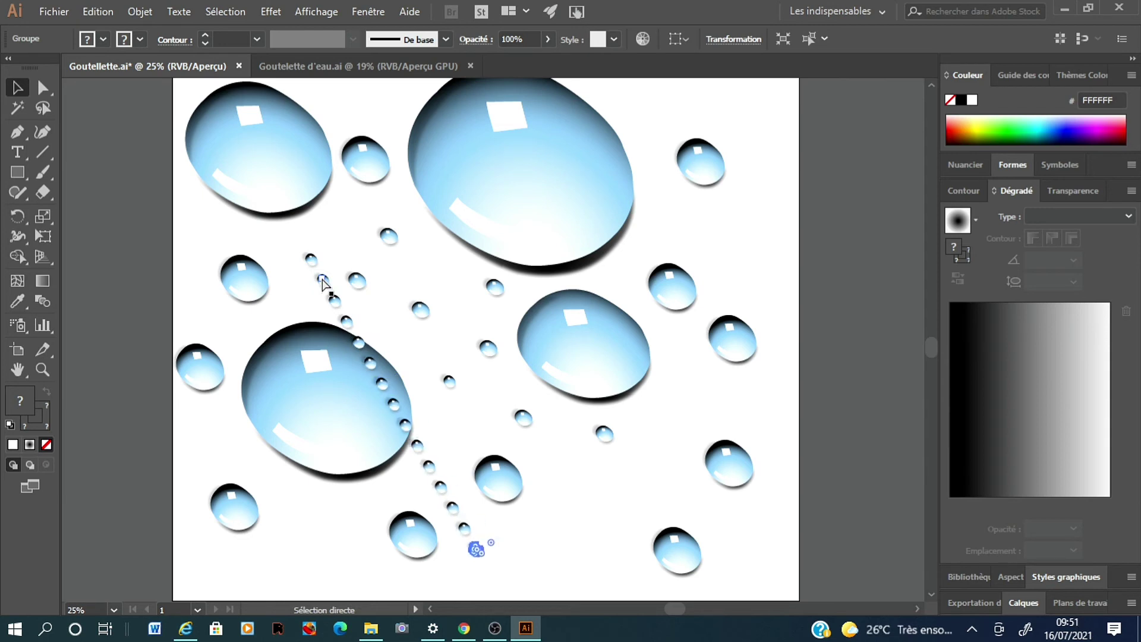
{"action": "key", "text": "ctrl+d"}
{"action": "key", "text": "ctrl+d"}
{"action": "mouse_move", "coordinate": [333, 300]}
{"action": "left_mouse_down"}
{"action": "mouse_move", "coordinate": [307, 305]}
{"action": "mouse_move", "coordinate": [382, 303]}
{"action": "left_mouse_up"}
{"action": "left_click_drag", "start_coordinate": [370, 363], "coordinate": [447, 262]}
{"action": "left_click_drag", "start_coordinate": [383, 383], "coordinate": [495, 397]}
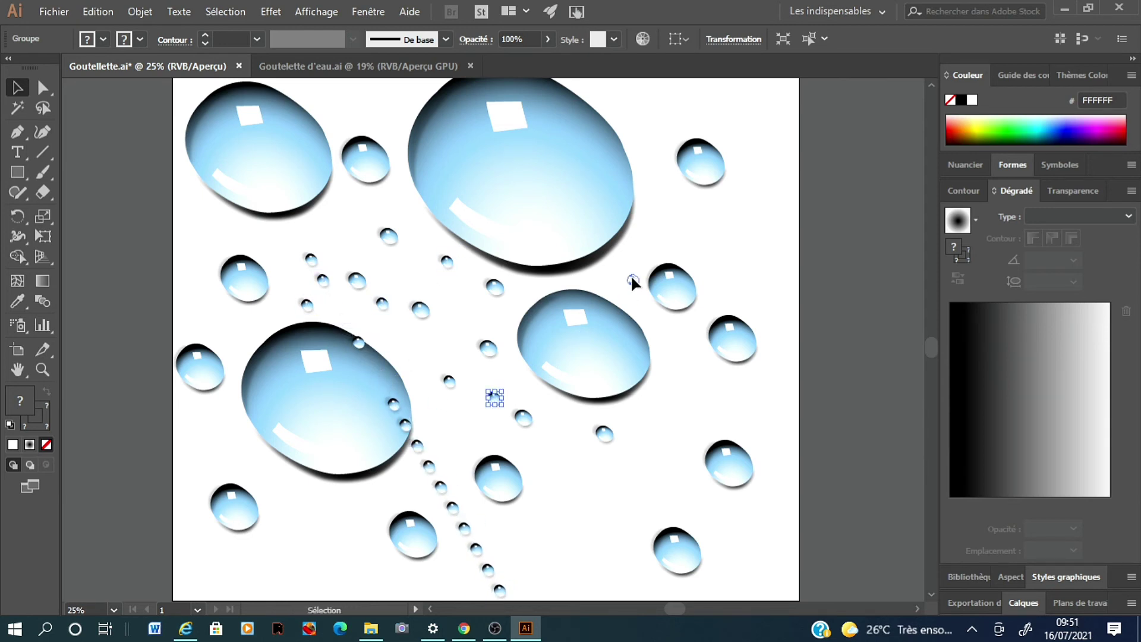
{"action": "left_click_drag", "start_coordinate": [634, 283], "coordinate": [634, 282]}
Spread the rest of the new chain droplets to the bottom, left, right and top
{"action": "left_click_drag", "start_coordinate": [417, 446], "coordinate": [318, 560]}
{"action": "left_click_drag", "start_coordinate": [405, 425], "coordinate": [254, 451]}
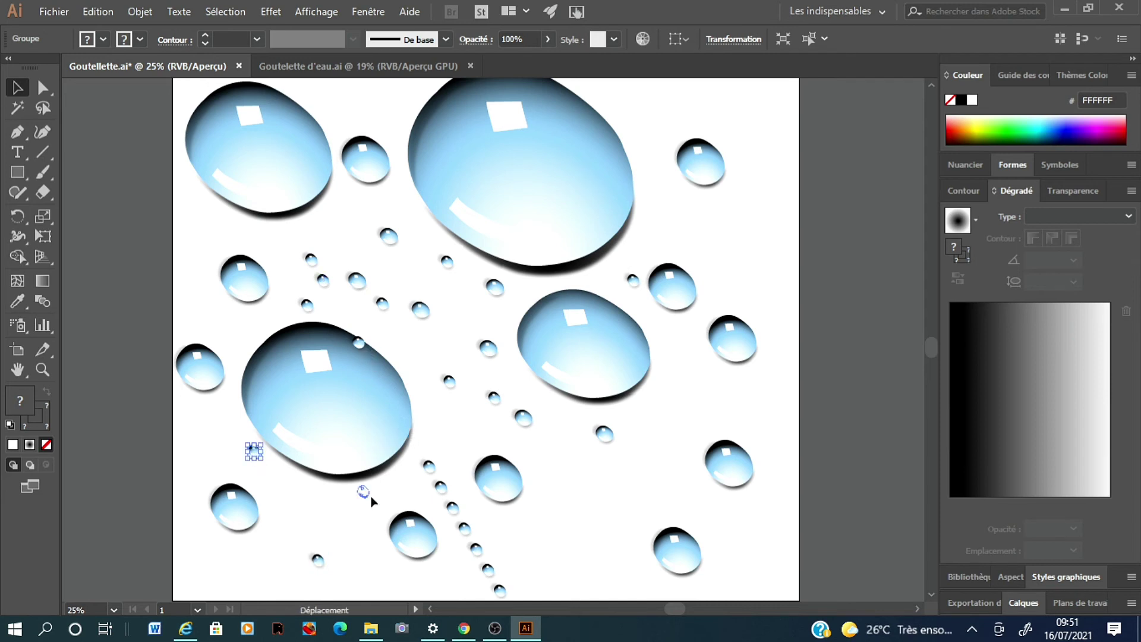
{"action": "left_click_drag", "start_coordinate": [358, 342], "coordinate": [393, 583]}
{"action": "left_click_drag", "start_coordinate": [476, 548], "coordinate": [696, 391]}
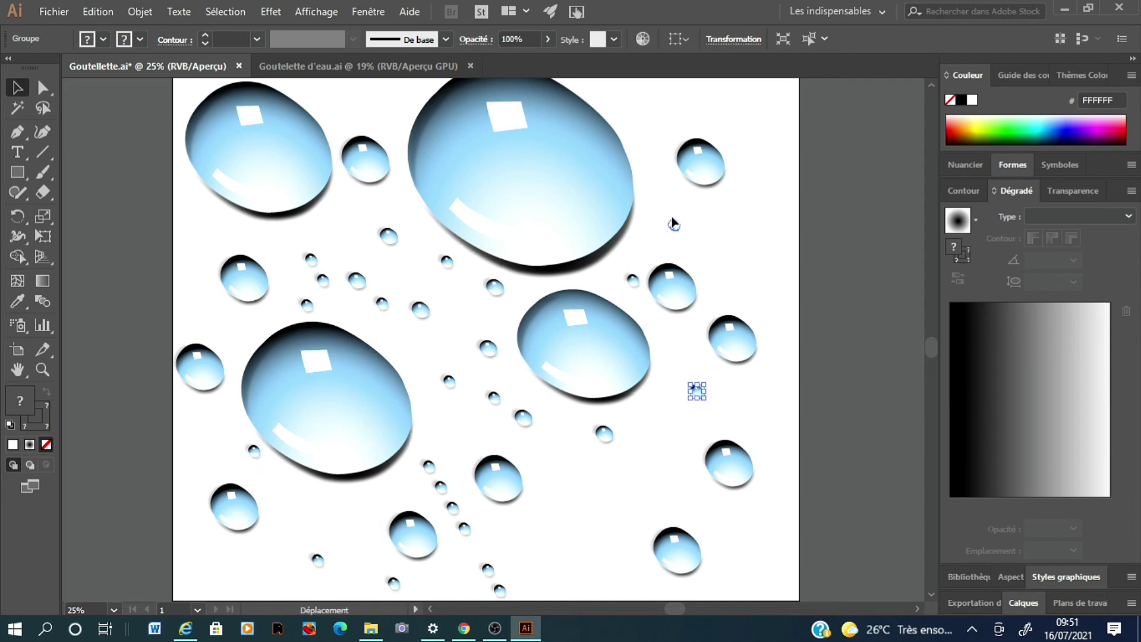
{"action": "left_click_drag", "start_coordinate": [673, 224], "coordinate": [673, 223]}
{"action": "left_click_drag", "start_coordinate": [466, 533], "coordinate": [374, 513]}
{"action": "mouse_move", "coordinate": [441, 491]}
{"action": "left_mouse_down"}
{"action": "mouse_move", "coordinate": [509, 257]}
{"action": "mouse_move", "coordinate": [386, 128]}
{"action": "left_mouse_up"}
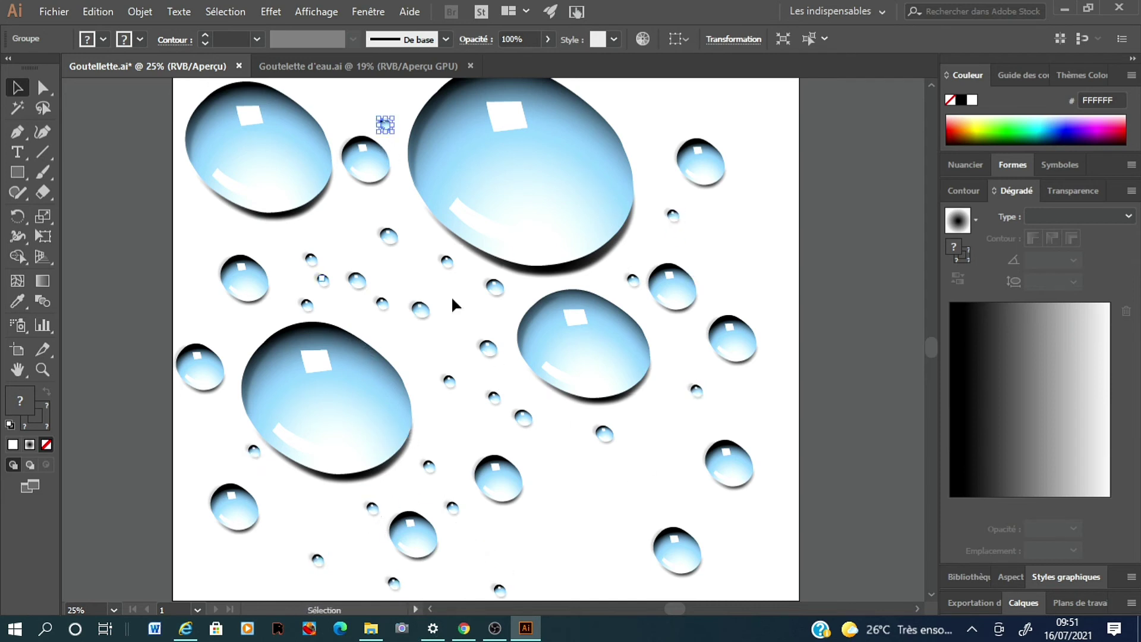
{"action": "left_click_drag", "start_coordinate": [454, 506], "coordinate": [539, 521]}
Move one more droplet, clear the selection, and make a selected drop narrower
{"action": "left_click_drag", "start_coordinate": [931, 346], "coordinate": [929, 354]}
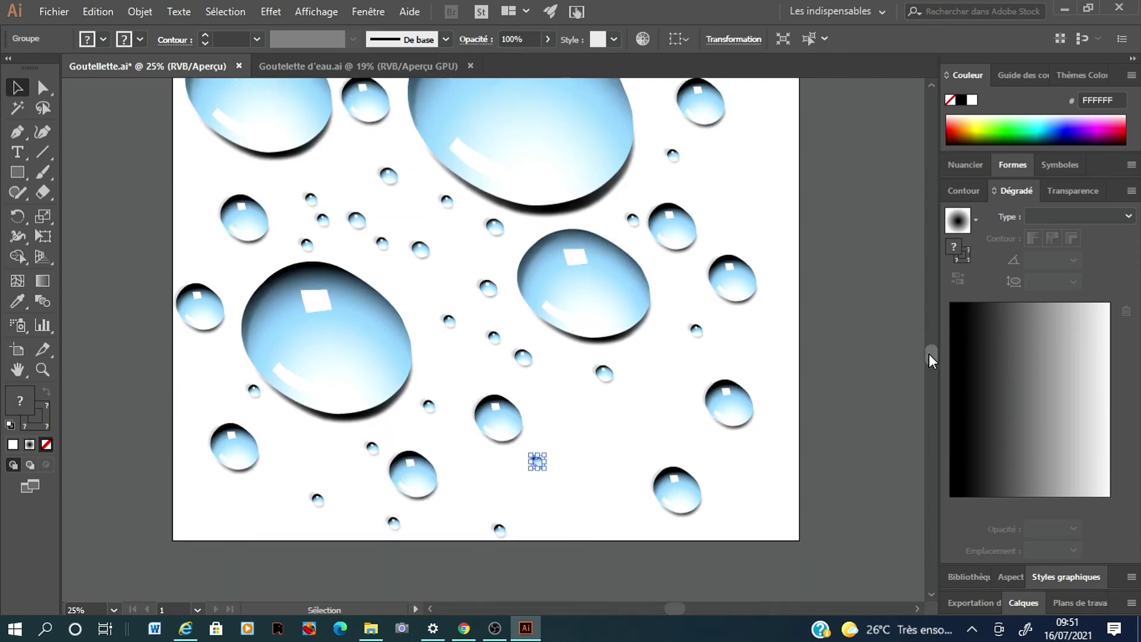
{"action": "mouse_move", "coordinate": [502, 539]}
{"action": "left_mouse_down"}
{"action": "mouse_move", "coordinate": [561, 427]}
{"action": "mouse_move", "coordinate": [549, 395]}
{"action": "left_mouse_up"}
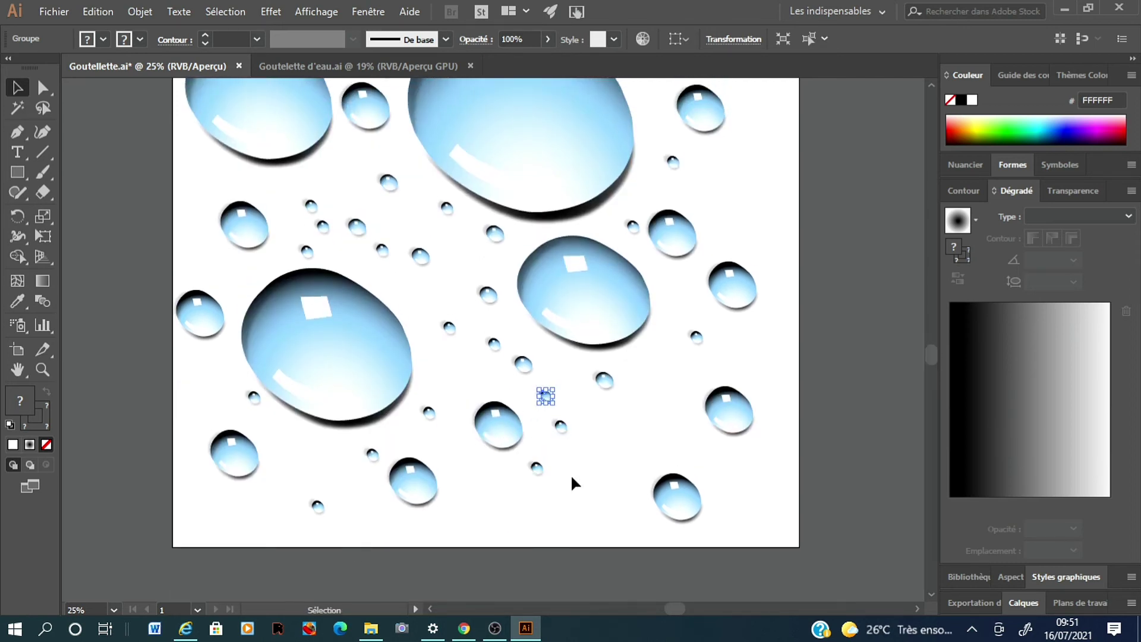
{"action": "left_click", "coordinate": [619, 430]}
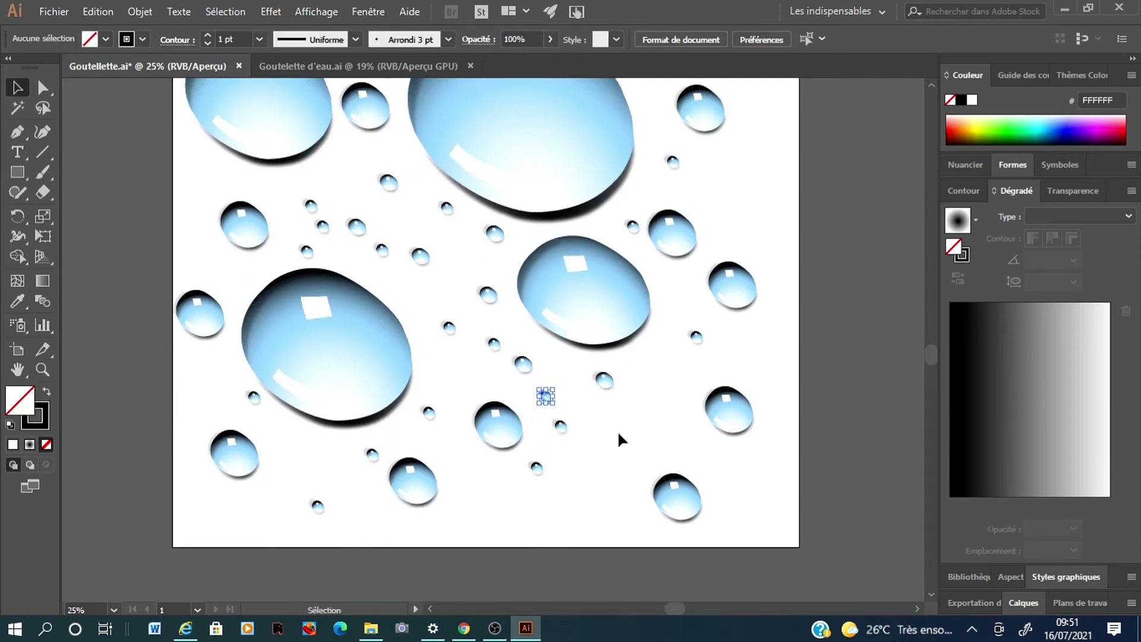
{"action": "left_click", "coordinate": [614, 327]}
{"action": "left_click_drag", "start_coordinate": [650, 344], "coordinate": [612, 340]}
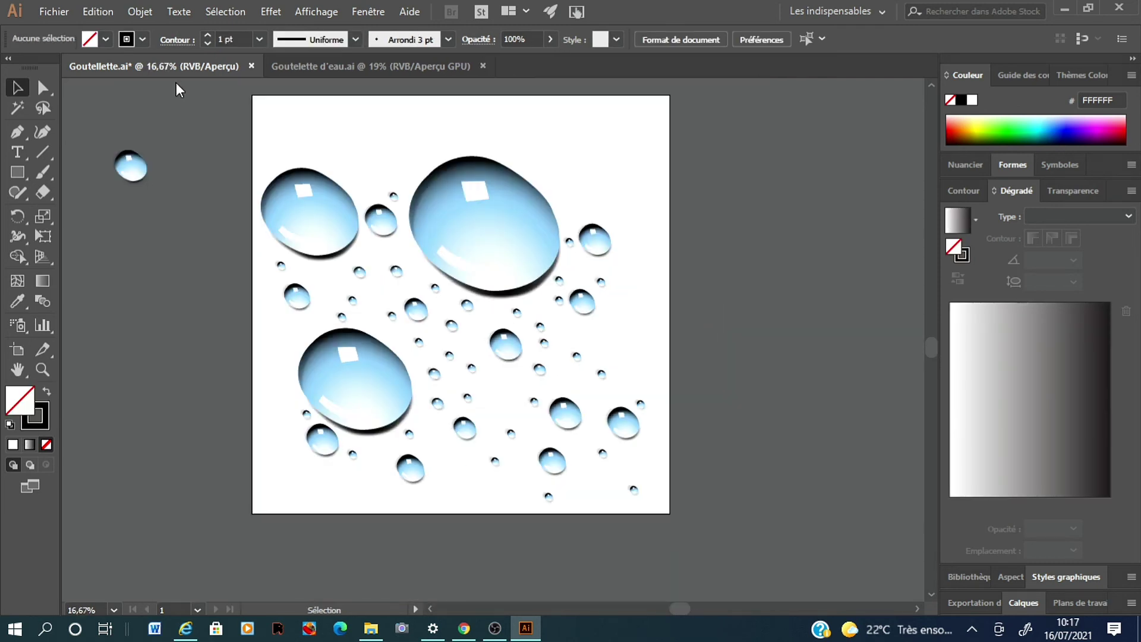
Nudge the small top drop up-left and zoom in to inspect the drops, then zoom back out
{"action": "left_click_drag", "start_coordinate": [386, 107], "coordinate": [383, 105]}
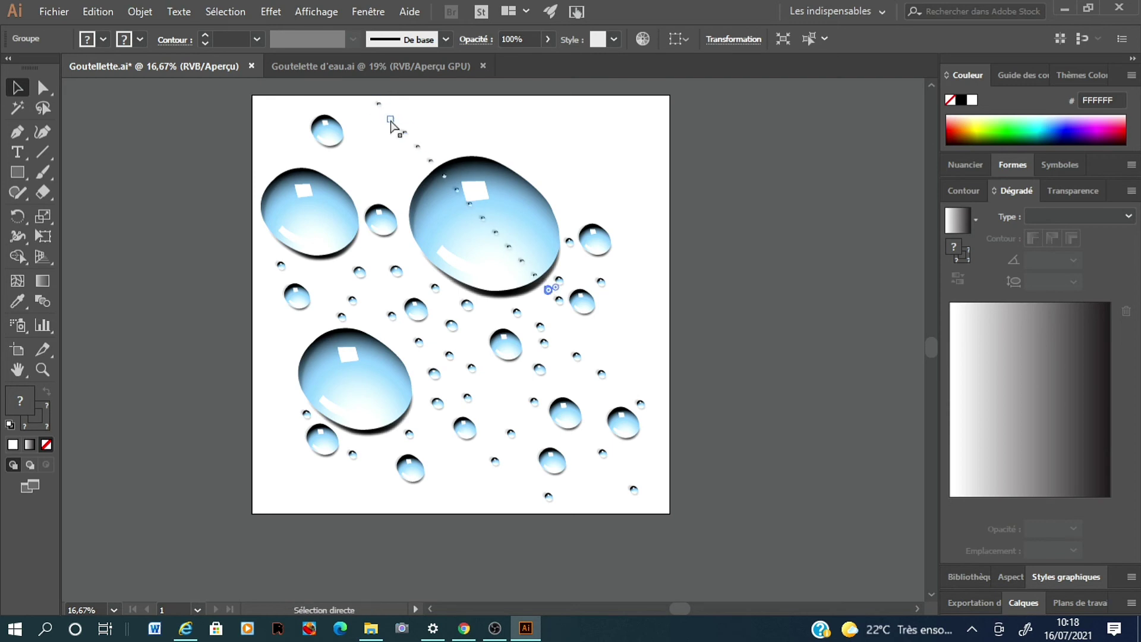
{"action": "key", "text": "z"}
{"action": "left_click", "coordinate": [426, 353]}
{"action": "left_click", "coordinate": [547, 38]}
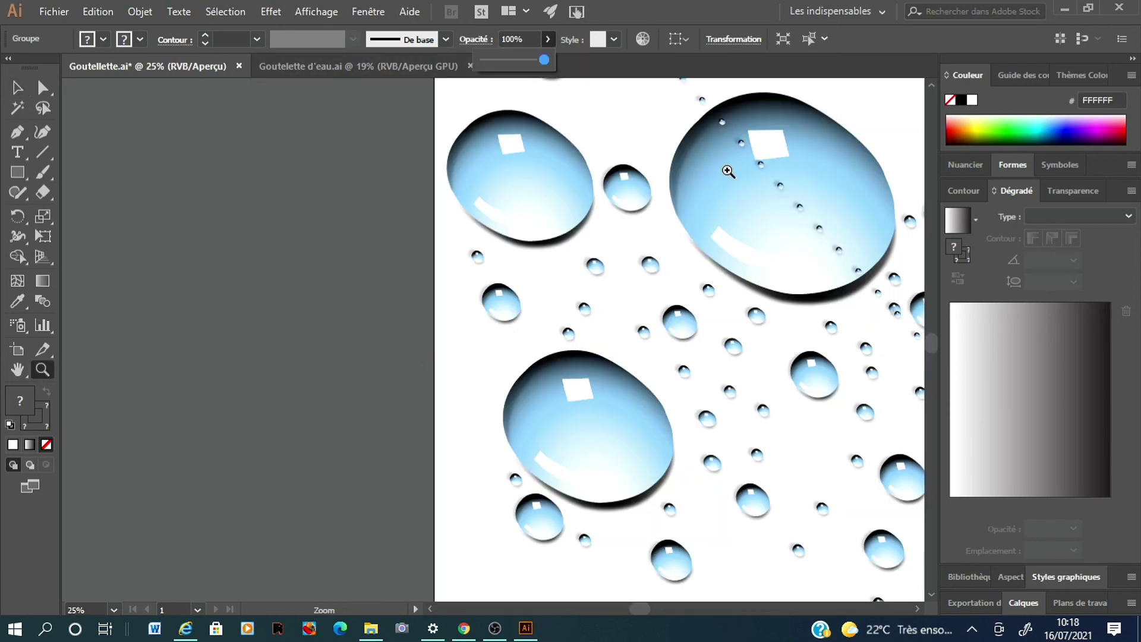
{"action": "left_click", "coordinate": [579, 68]}
{"action": "key", "text": "v"}
{"action": "key", "text": "ctrl+minus"}
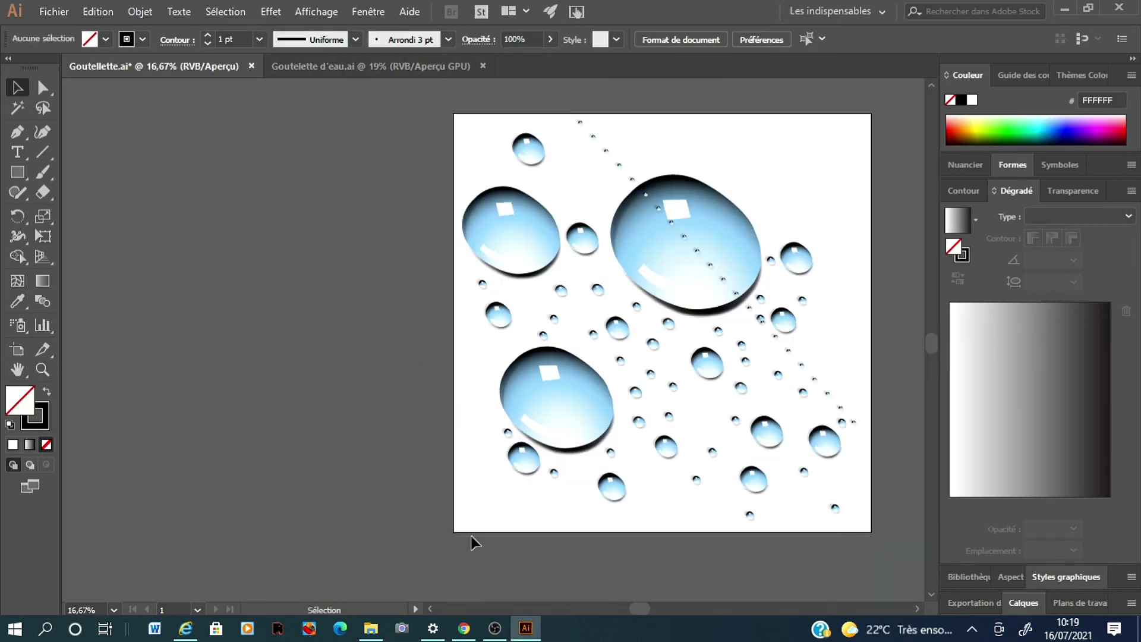
Reposition two small drops into the lower-right and middle areas
{"action": "mouse_move", "coordinate": [585, 231]}
{"action": "left_mouse_down"}
{"action": "mouse_move", "coordinate": [608, 255]}
{"action": "mouse_move", "coordinate": [760, 215]}
{"action": "left_mouse_up"}
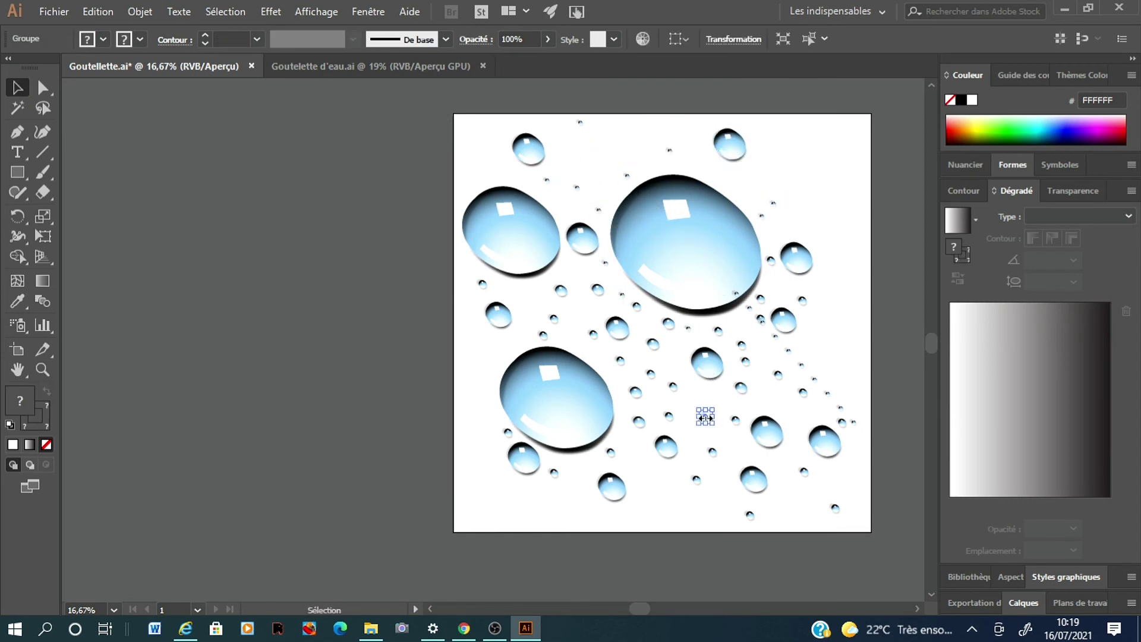
{"action": "left_click_drag", "start_coordinate": [760, 217], "coordinate": [744, 375]}
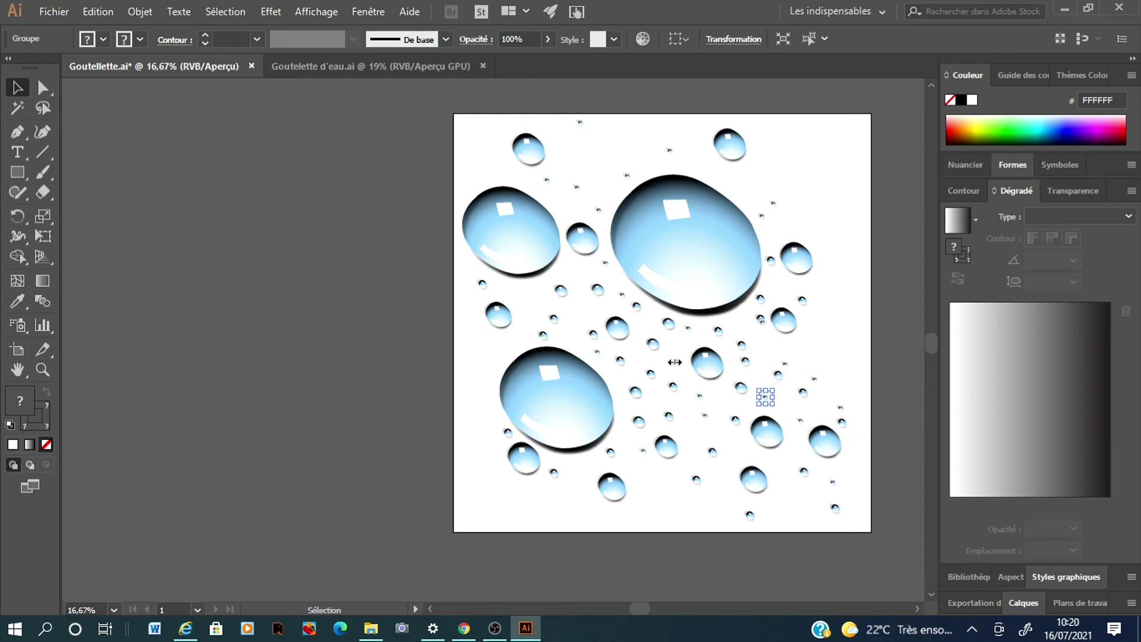
{"action": "left_click_drag", "start_coordinate": [845, 473], "coordinate": [720, 413]}
{"action": "mouse_move", "coordinate": [581, 123]}
{"action": "left_mouse_down"}
{"action": "mouse_move", "coordinate": [673, 153]}
{"action": "mouse_move", "coordinate": [828, 491]}
{"action": "mouse_move", "coordinate": [814, 382]}
{"action": "mouse_move", "coordinate": [831, 366]}
{"action": "left_mouse_up"}
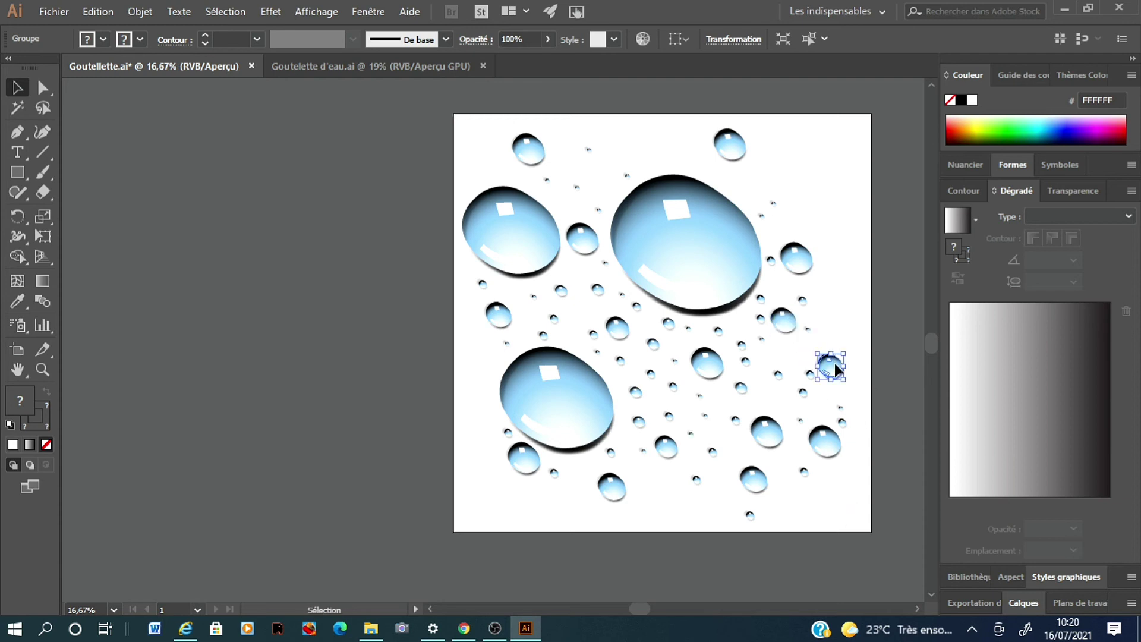
Place a drop copy in the top-right corner and resize it to medium size
{"action": "left_click_drag", "start_coordinate": [537, 267], "coordinate": [828, 202]}
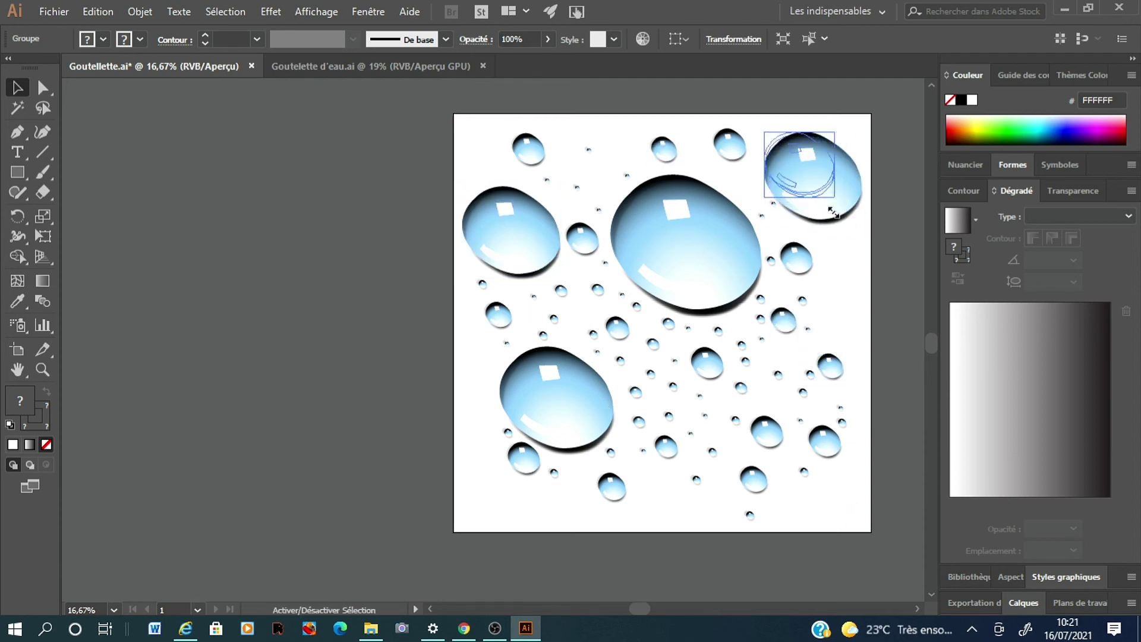
{"action": "left_click_drag", "start_coordinate": [798, 153], "coordinate": [867, 289]}
{"action": "left_click", "coordinate": [868, 290]}
{"action": "left_click_drag", "start_coordinate": [606, 612], "coordinate": [673, 611]}
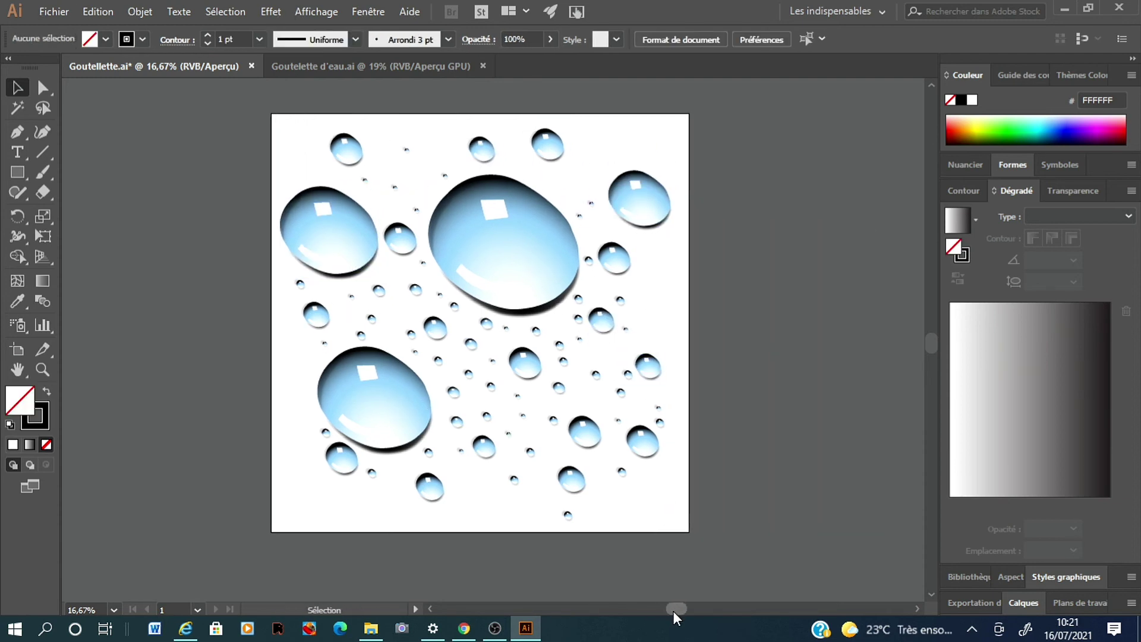
{"action": "key", "text": "ctrl+plus"}
{"action": "left_click", "coordinate": [601, 224]}
Shrink the lower-left and top-left large drops by their corner handles
{"action": "left_click_drag", "start_coordinate": [664, 287], "coordinate": [631, 253]}
{"action": "left_click", "coordinate": [357, 410]}
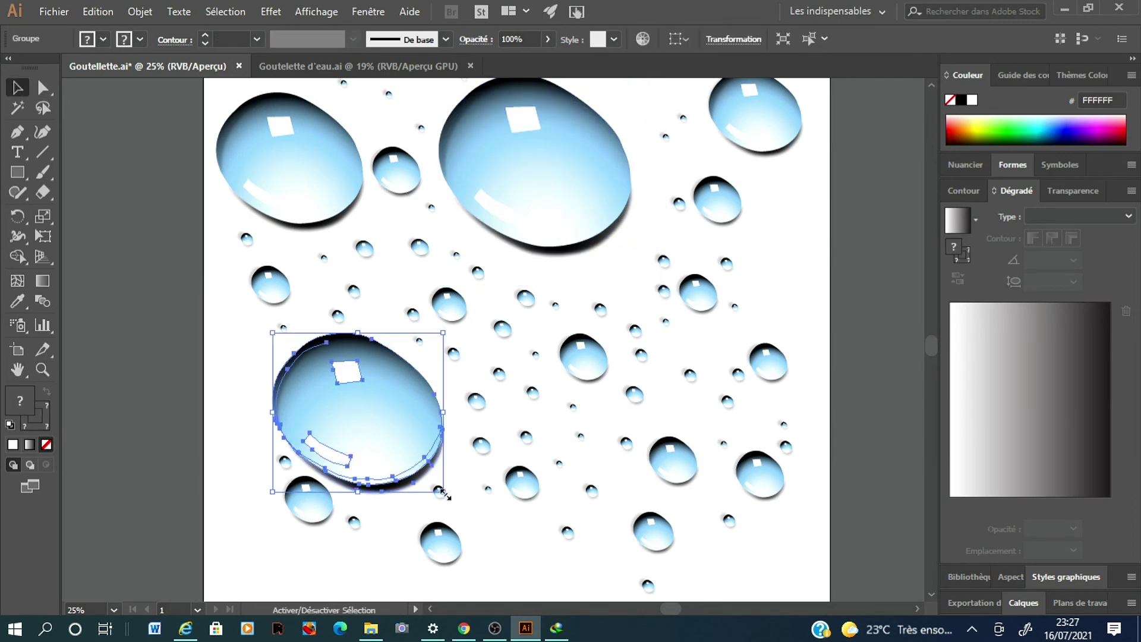
{"action": "left_click_drag", "start_coordinate": [446, 490], "coordinate": [410, 464]}
{"action": "left_click", "coordinate": [311, 166]}
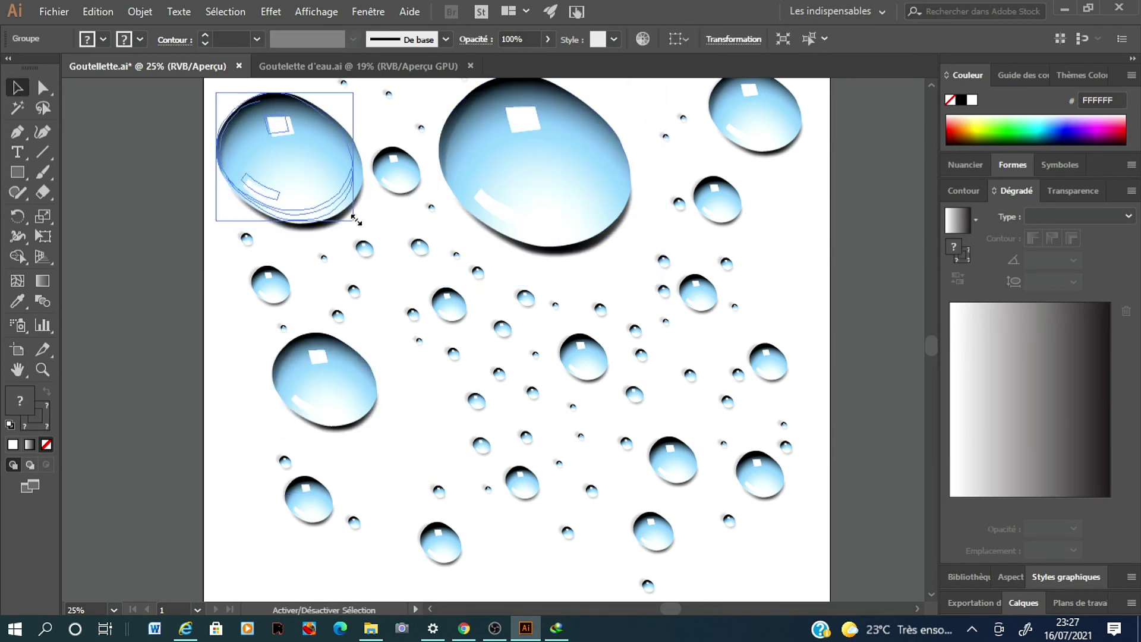
{"action": "left_click_drag", "start_coordinate": [214, 95], "coordinate": [262, 141]}
Copy the big central drop to the lower right, then shrink the top drop and move it right
{"action": "left_click", "coordinate": [594, 225]}
{"action": "left_click_drag", "start_coordinate": [631, 255], "coordinate": [583, 211]}
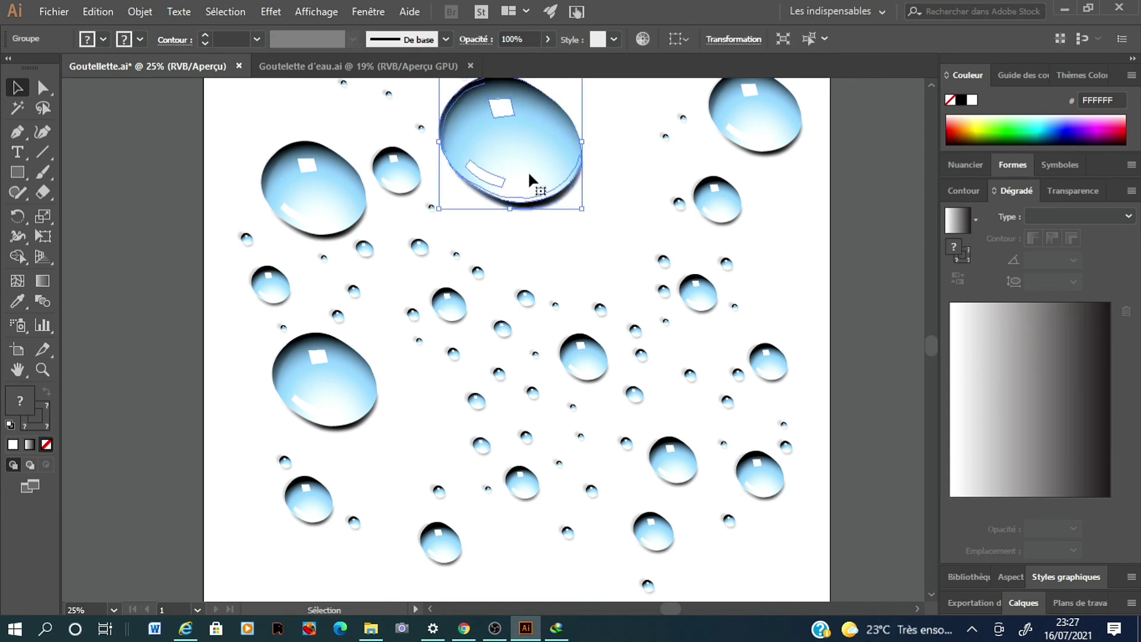
{"action": "left_click_drag", "start_coordinate": [528, 170], "coordinate": [586, 258]}
{"action": "left_click_drag", "start_coordinate": [596, 174], "coordinate": [544, 162]}
{"action": "left_click_drag", "start_coordinate": [506, 98], "coordinate": [586, 98]}
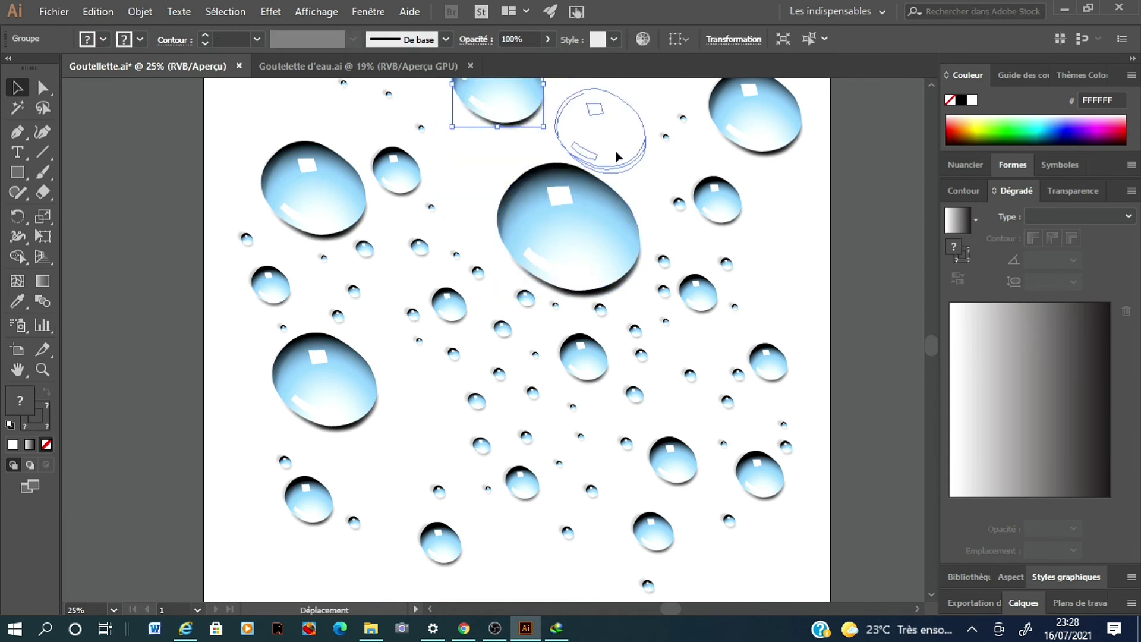
Scatter copies of medium and small drops, moving a large drop to the right middle
{"action": "mouse_move", "coordinate": [580, 355]}
{"action": "left_mouse_down"}
{"action": "mouse_move", "coordinate": [476, 126]}
{"action": "mouse_move", "coordinate": [429, 431]}
{"action": "mouse_move", "coordinate": [537, 554]}
{"action": "left_mouse_up"}
{"action": "left_click", "coordinate": [479, 407]}
{"action": "mouse_move", "coordinate": [479, 408]}
{"action": "left_mouse_down"}
{"action": "mouse_move", "coordinate": [375, 475]}
{"action": "mouse_move", "coordinate": [400, 392]}
{"action": "left_mouse_up"}
{"action": "left_click_drag", "start_coordinate": [479, 407], "coordinate": [474, 194]}
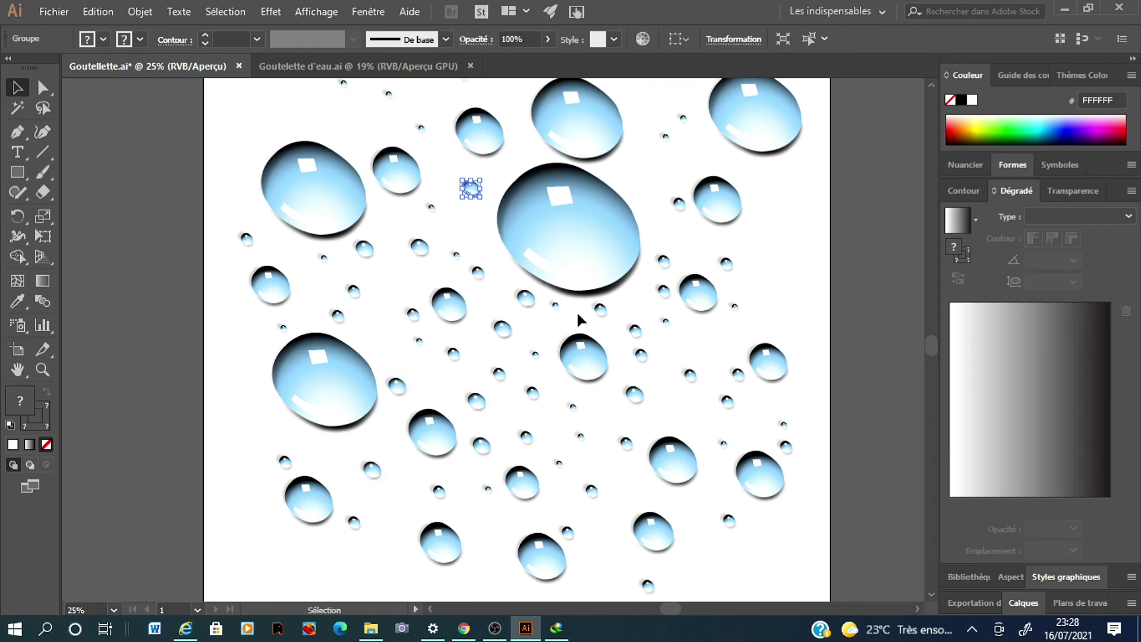
{"action": "mouse_move", "coordinate": [522, 483]}
{"action": "left_mouse_down"}
{"action": "mouse_move", "coordinate": [603, 433]}
{"action": "mouse_move", "coordinate": [640, 170]}
{"action": "left_mouse_up"}
{"action": "left_click_drag", "start_coordinate": [754, 113], "coordinate": [764, 160]}
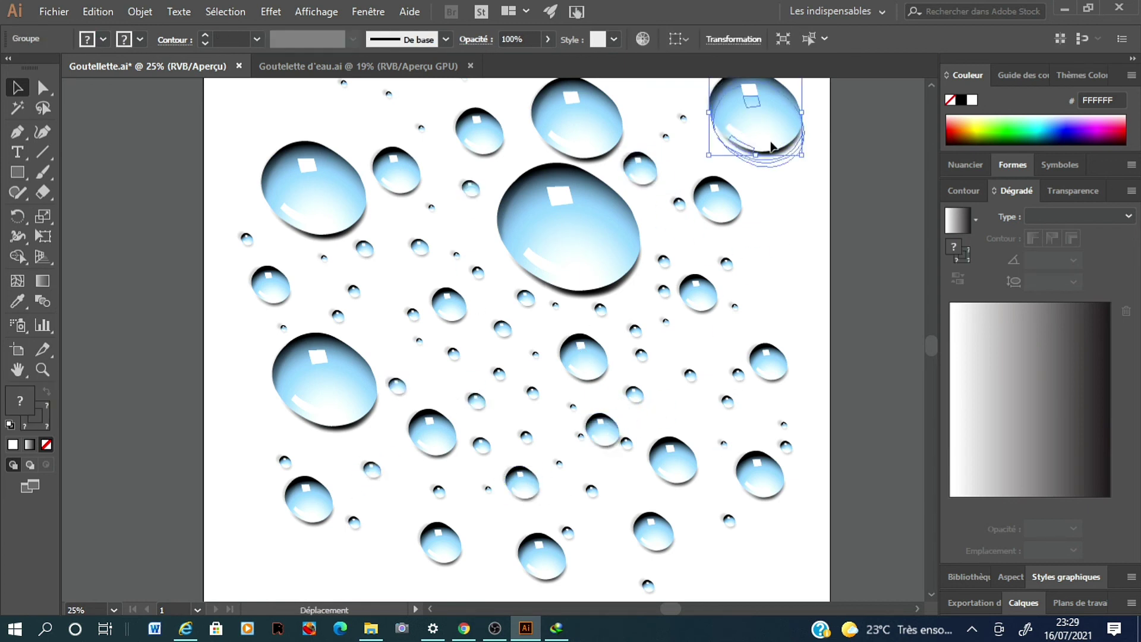
{"action": "left_click_drag", "start_coordinate": [717, 199], "coordinate": [705, 236]}
{"action": "mouse_move", "coordinate": [755, 180]}
{"action": "left_mouse_down"}
{"action": "mouse_move", "coordinate": [767, 306]}
{"action": "mouse_move", "coordinate": [702, 393]}
{"action": "mouse_move", "coordinate": [712, 397]}
{"action": "left_mouse_up"}
Zoom out and draw a rectangle covering the whole square artboard
{"action": "left_click", "coordinate": [776, 302]}
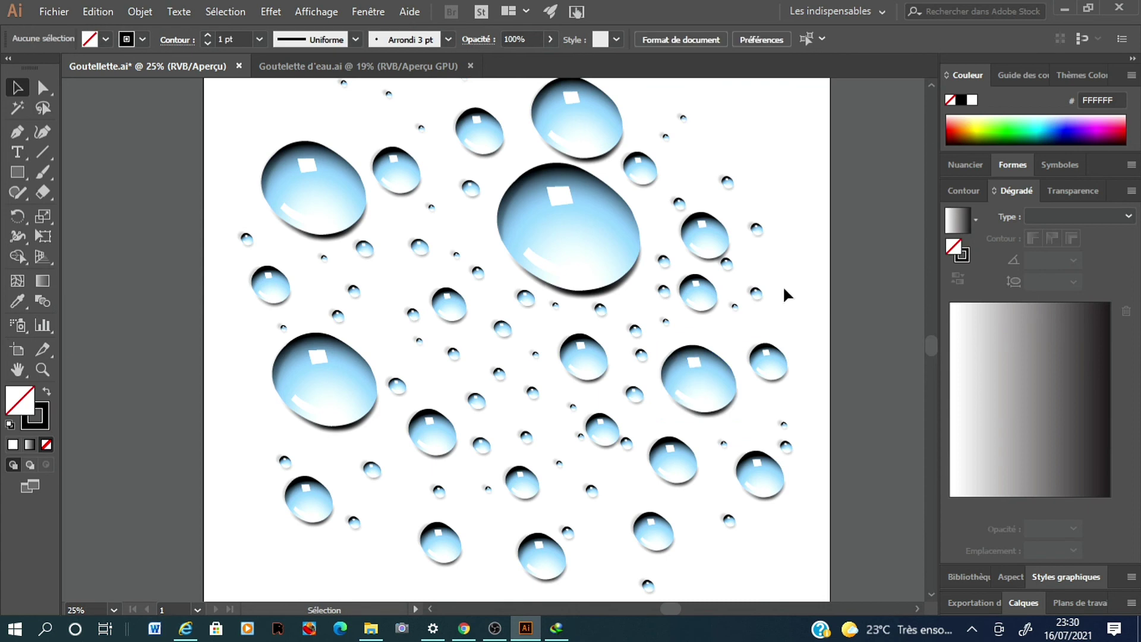
{"action": "key", "text": "ctrl+minus"}
{"action": "key", "text": "m"}
{"action": "left_click_drag", "start_coordinate": [299, 102], "coordinate": [717, 521]}
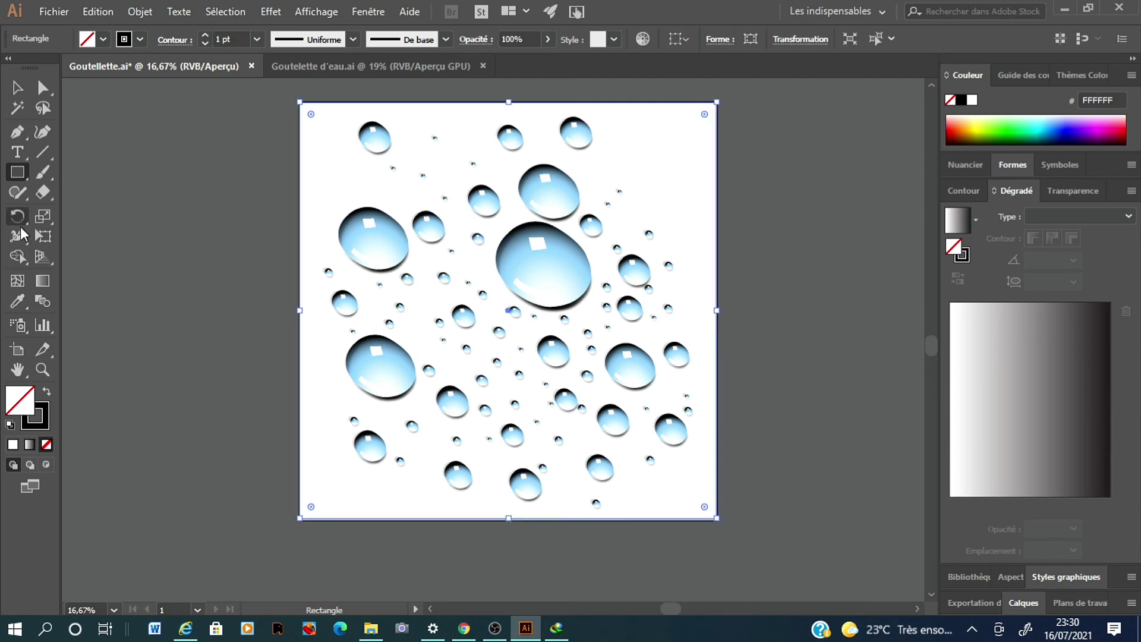
Fill the background rectangle with the light blue sampled from a drop
{"action": "left_click", "coordinate": [18, 301]}
{"action": "left_click", "coordinate": [553, 250]}
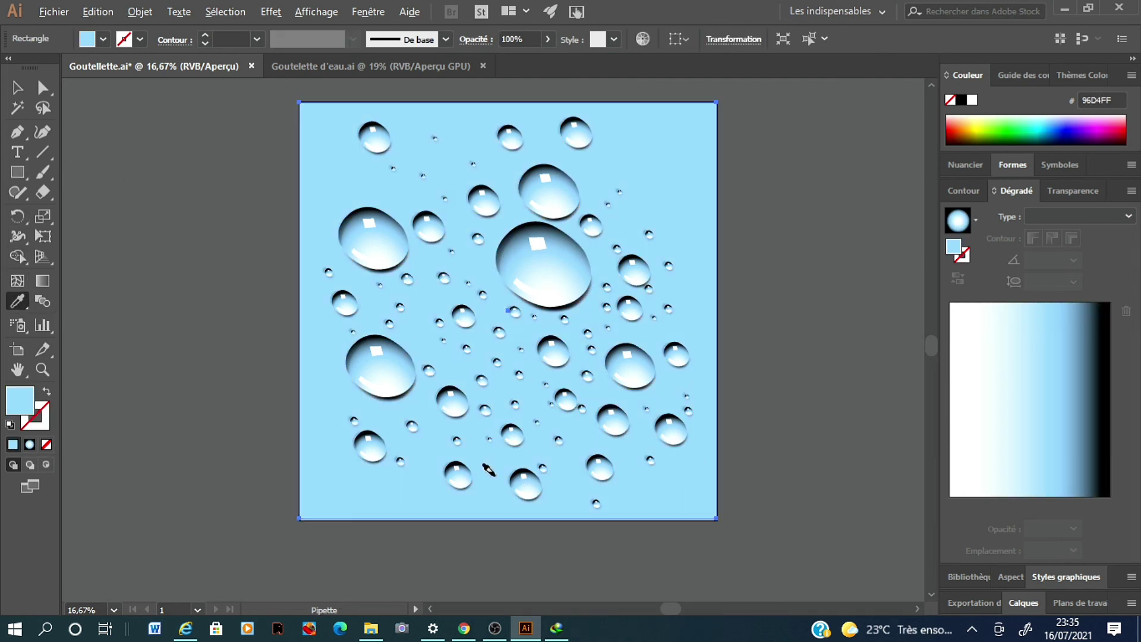
{"action": "key", "text": "v"}
Alt-drag small drop copies along the left side, lower right, and top edge
{"action": "left_click", "coordinate": [568, 404]}
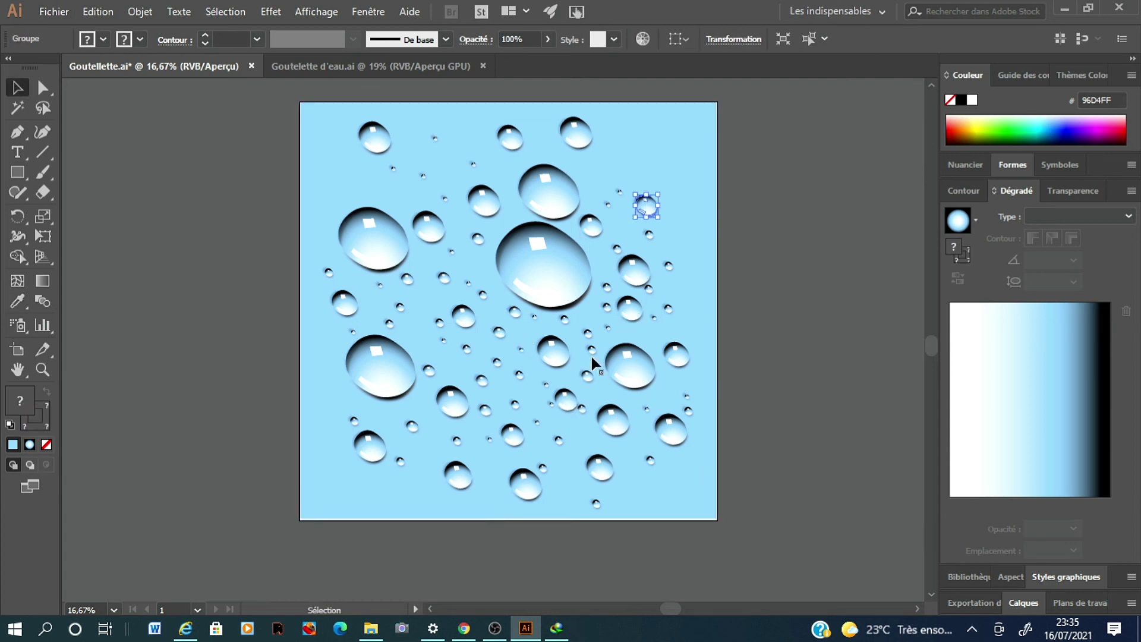
{"action": "mouse_move", "coordinate": [653, 150]}
{"action": "left_mouse_down"}
{"action": "mouse_move", "coordinate": [625, 137]}
{"action": "mouse_move", "coordinate": [331, 191]}
{"action": "mouse_move", "coordinate": [333, 492]}
{"action": "mouse_move", "coordinate": [397, 495]}
{"action": "left_mouse_up"}
{"action": "left_click_drag", "start_coordinate": [508, 432], "coordinate": [325, 404], "text": "alt"}
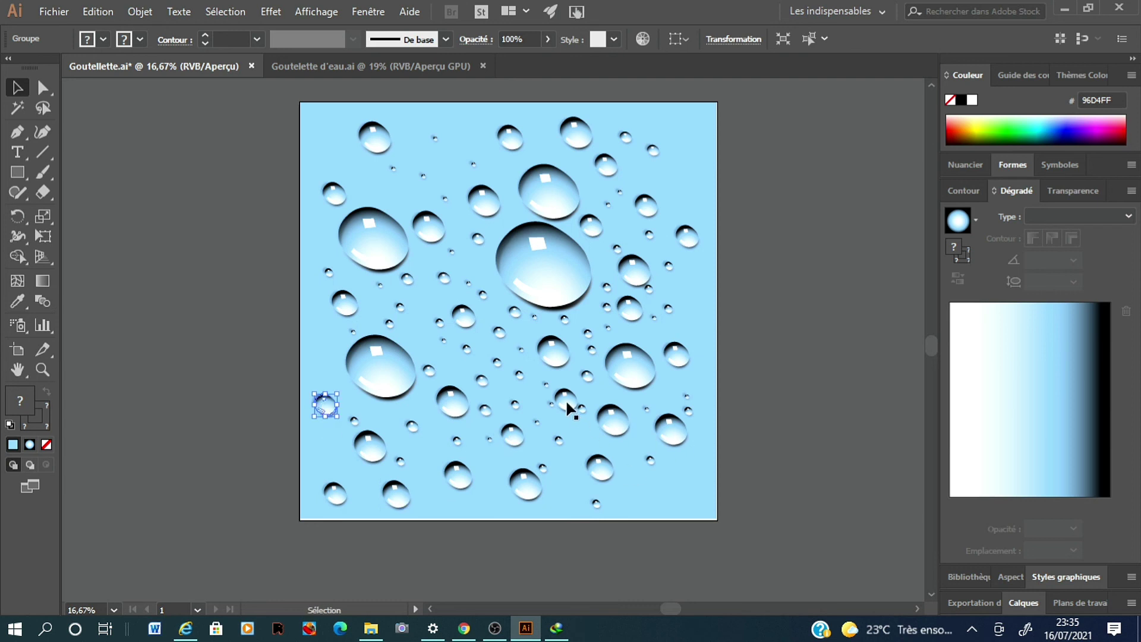
{"action": "left_click_drag", "start_coordinate": [571, 408], "coordinate": [638, 493], "text": "alt"}
{"action": "left_click_drag", "start_coordinate": [587, 375], "coordinate": [627, 463], "text": "alt"}
{"action": "mouse_move", "coordinate": [627, 462]}
{"action": "left_mouse_down", "text": "alt"}
{"action": "mouse_move", "coordinate": [639, 439]}
{"action": "mouse_move", "coordinate": [603, 394]}
{"action": "left_mouse_up", "text": "alt"}
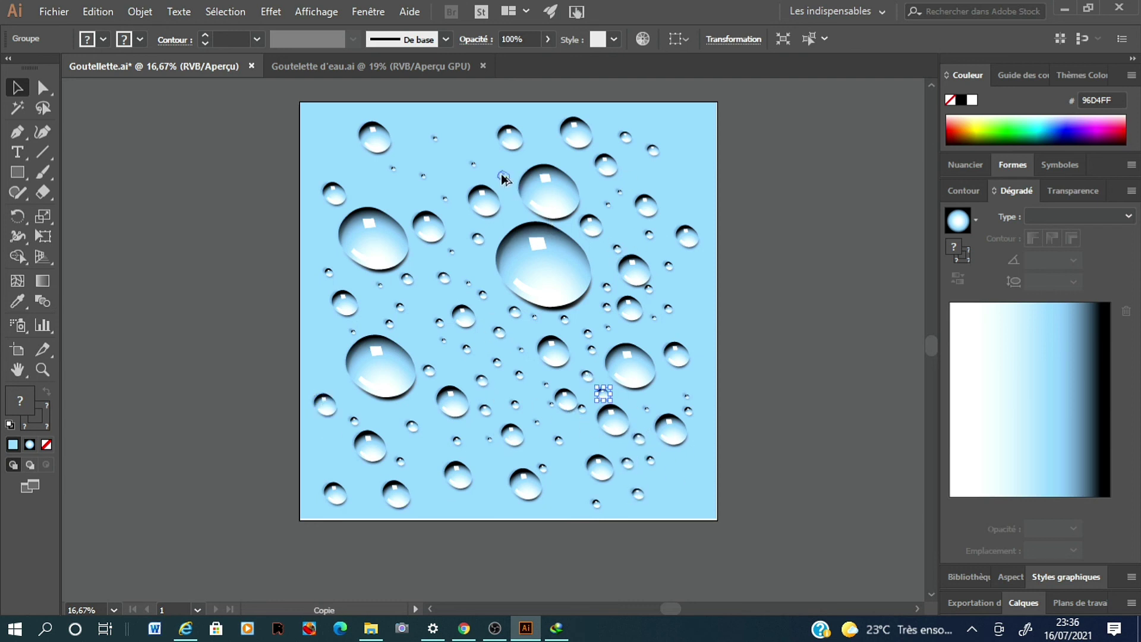
{"action": "left_click_drag", "start_coordinate": [498, 331], "coordinate": [503, 177], "text": "alt"}
{"action": "mouse_move", "coordinate": [503, 177]}
{"action": "left_mouse_down", "text": "alt"}
{"action": "mouse_move", "coordinate": [482, 270]}
{"action": "mouse_move", "coordinate": [434, 169]}
{"action": "left_mouse_up", "text": "alt"}
{"action": "mouse_move", "coordinate": [434, 168]}
{"action": "left_mouse_down", "text": "alt"}
{"action": "mouse_move", "coordinate": [375, 192]}
{"action": "mouse_move", "coordinate": [349, 169]}
{"action": "left_mouse_up", "text": "alt"}
{"action": "mouse_move", "coordinate": [586, 378]}
{"action": "left_mouse_down", "text": "alt"}
{"action": "mouse_move", "coordinate": [669, 174]}
{"action": "mouse_move", "coordinate": [464, 126]}
{"action": "mouse_move", "coordinate": [408, 134]}
{"action": "left_mouse_up", "text": "alt"}
Fill remaining gaps with tiny drop copies along the bottom, top, and left middle
{"action": "mouse_move", "coordinate": [521, 350]}
{"action": "left_mouse_down", "text": "alt"}
{"action": "mouse_move", "coordinate": [324, 341]}
{"action": "mouse_move", "coordinate": [673, 491]}
{"action": "mouse_move", "coordinate": [492, 508]}
{"action": "mouse_move", "coordinate": [436, 499]}
{"action": "left_mouse_up", "text": "alt"}
{"action": "mouse_move", "coordinate": [437, 499]}
{"action": "left_mouse_down", "text": "alt"}
{"action": "mouse_move", "coordinate": [497, 475]}
{"action": "mouse_move", "coordinate": [559, 481]}
{"action": "mouse_move", "coordinate": [676, 137]}
{"action": "mouse_move", "coordinate": [688, 200]}
{"action": "mouse_move", "coordinate": [693, 169]}
{"action": "left_mouse_up", "text": "alt"}
{"action": "left_click_drag", "start_coordinate": [576, 385], "coordinate": [690, 296], "text": "alt"}
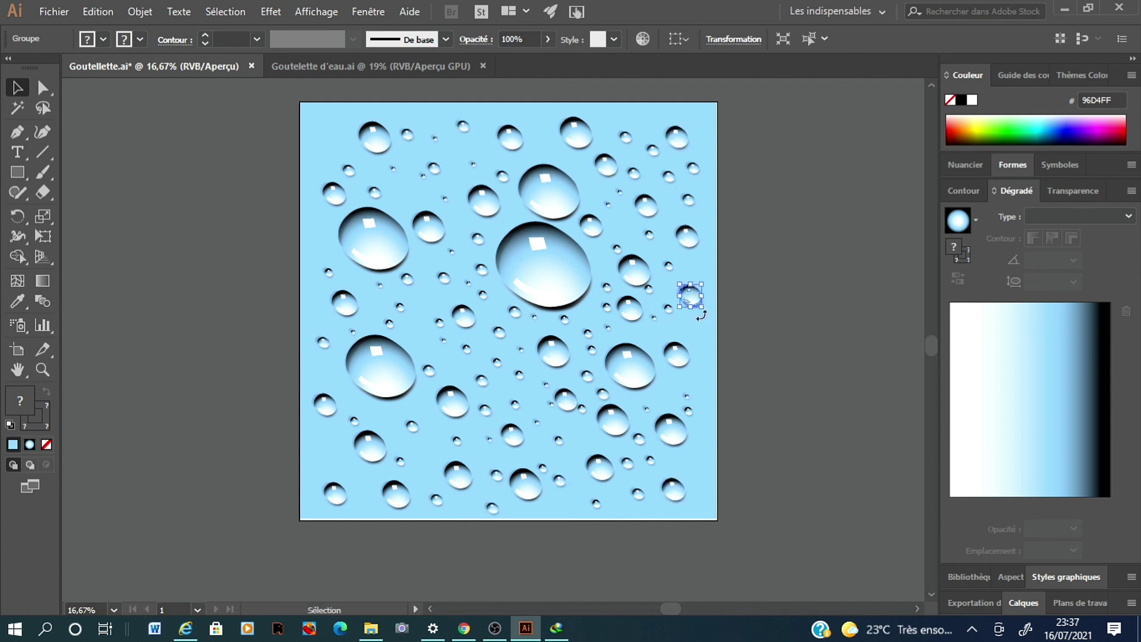
{"action": "left_click_drag", "start_coordinate": [483, 409], "coordinate": [333, 160], "text": "alt"}
{"action": "left_click_drag", "start_coordinate": [412, 134], "coordinate": [408, 196], "text": "alt"}
{"action": "mouse_move", "coordinate": [408, 196]}
{"action": "left_mouse_down", "text": "alt"}
{"action": "mouse_move", "coordinate": [547, 154]}
{"action": "mouse_move", "coordinate": [544, 141]}
{"action": "left_mouse_up", "text": "alt"}
{"action": "mouse_move", "coordinate": [545, 142]}
{"action": "left_mouse_down", "text": "alt"}
{"action": "mouse_move", "coordinate": [595, 191]}
{"action": "mouse_move", "coordinate": [339, 135]}
{"action": "mouse_move", "coordinate": [484, 151]}
{"action": "left_mouse_up", "text": "alt"}
{"action": "mouse_move", "coordinate": [485, 151]}
{"action": "left_mouse_down", "text": "alt"}
{"action": "mouse_move", "coordinate": [470, 301]}
{"action": "mouse_move", "coordinate": [696, 467]}
{"action": "mouse_move", "coordinate": [621, 499]}
{"action": "left_mouse_up", "text": "alt"}
{"action": "mouse_move", "coordinate": [621, 499]}
{"action": "left_mouse_down", "text": "alt"}
{"action": "mouse_move", "coordinate": [558, 504]}
{"action": "mouse_move", "coordinate": [670, 384]}
{"action": "mouse_move", "coordinate": [683, 327]}
{"action": "mouse_move", "coordinate": [387, 417]}
{"action": "mouse_move", "coordinate": [419, 394]}
{"action": "left_mouse_up", "text": "alt"}
{"action": "left_click_drag", "start_coordinate": [419, 394], "coordinate": [418, 338], "text": "alt"}
{"action": "mouse_move", "coordinate": [418, 337]}
{"action": "left_mouse_down", "text": "alt"}
{"action": "mouse_move", "coordinate": [443, 291]}
{"action": "mouse_move", "coordinate": [348, 289]}
{"action": "left_mouse_up", "text": "alt"}
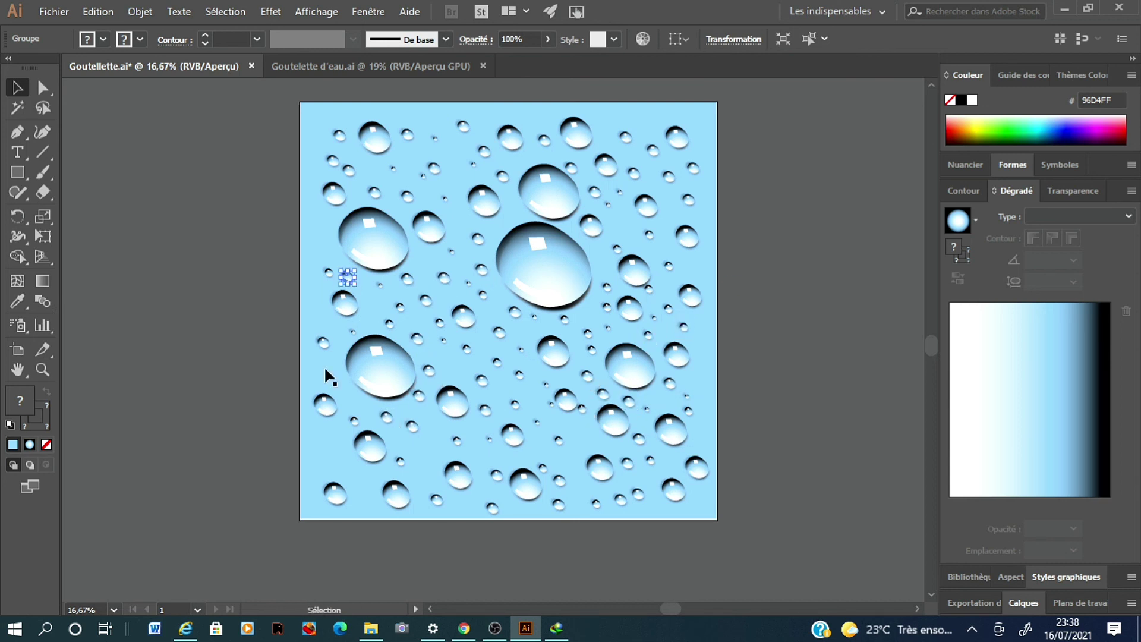
{"action": "mouse_move", "coordinate": [339, 386]}
{"action": "left_mouse_down", "text": "alt"}
{"action": "mouse_move", "coordinate": [315, 369]}
{"action": "mouse_move", "coordinate": [336, 362]}
{"action": "mouse_move", "coordinate": [326, 250]}
{"action": "mouse_move", "coordinate": [646, 124]}
{"action": "left_mouse_up", "text": "alt"}
Bring the background rectangle to front and give it a diagonal blue-to-white linear gradient
{"action": "left_click", "coordinate": [704, 202]}
{"action": "left_click", "coordinate": [140, 11]}
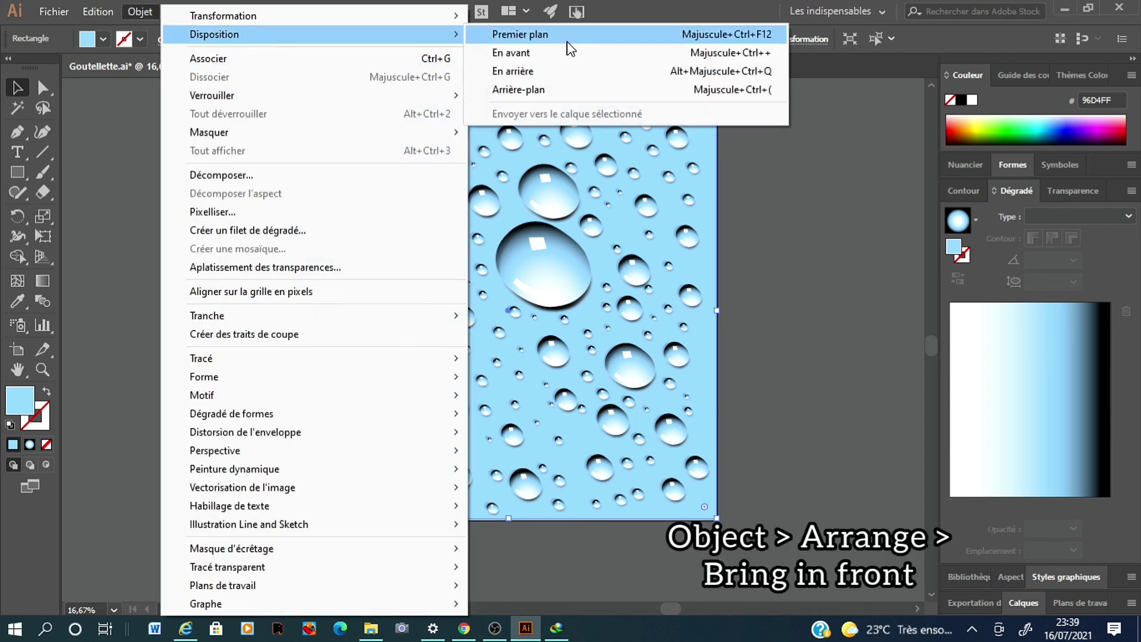
{"action": "left_click", "coordinate": [520, 33]}
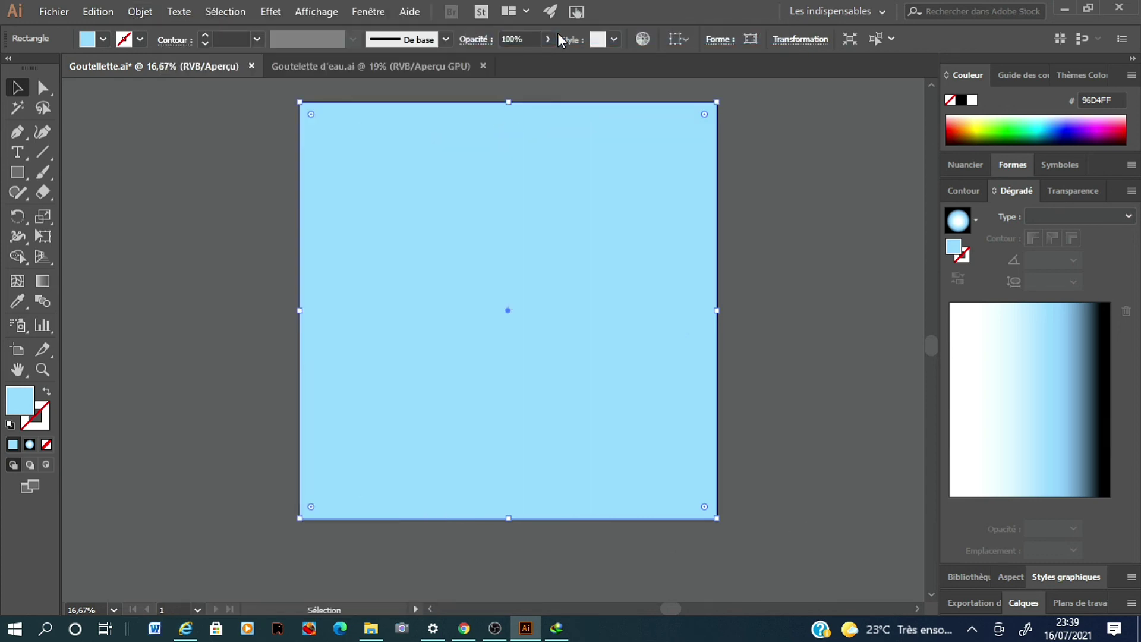
{"action": "left_click", "coordinate": [958, 219]}
{"action": "left_click", "coordinate": [43, 279]}
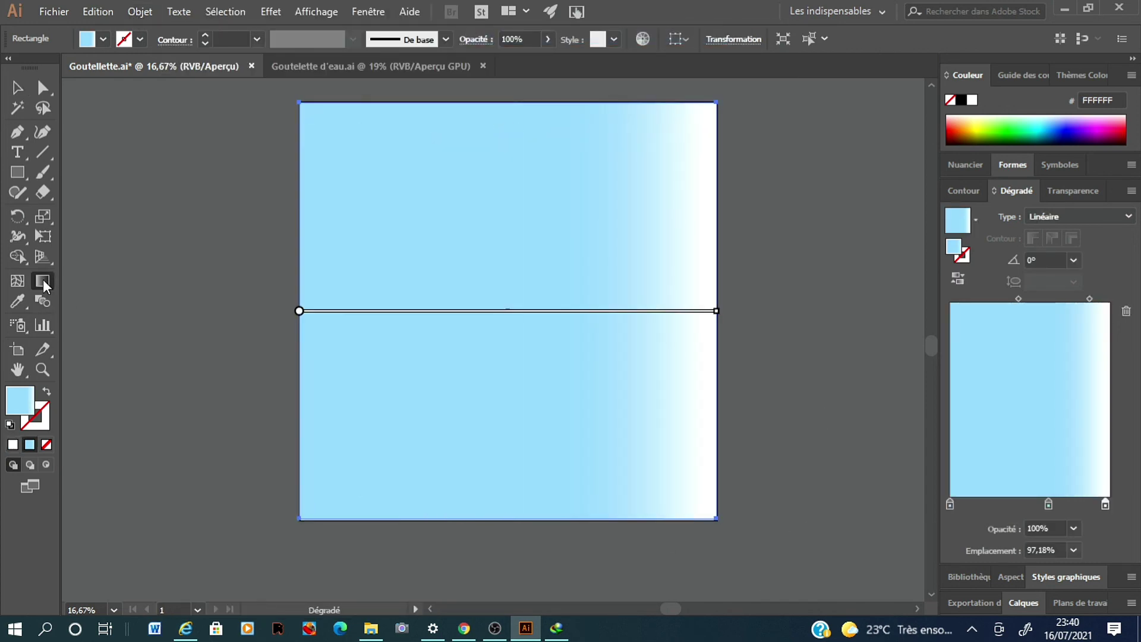
{"action": "left_click_drag", "start_coordinate": [724, 319], "coordinate": [593, 436]}
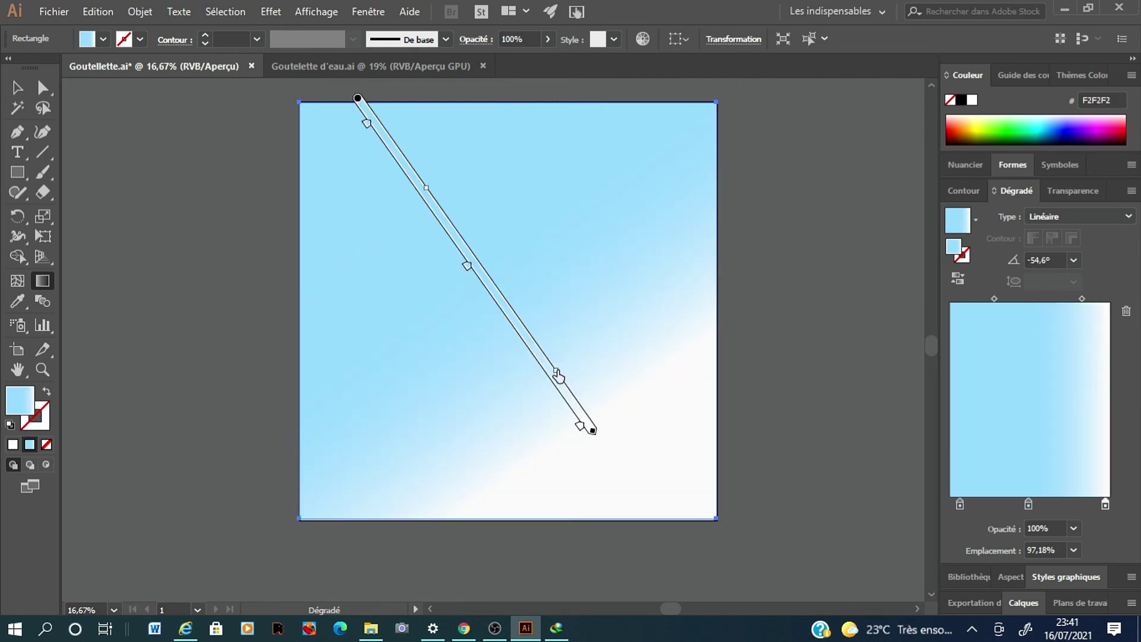
{"action": "left_click_drag", "start_coordinate": [567, 387], "coordinate": [568, 389]}
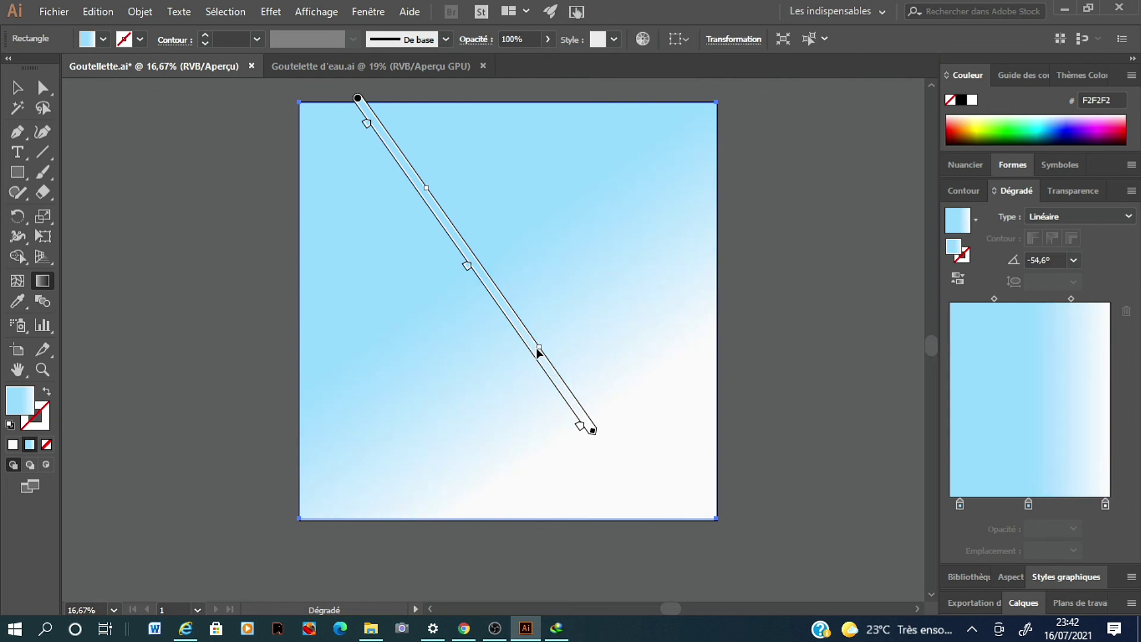
{"action": "left_click", "coordinate": [16, 87]}
Send the gradient rectangle to the back behind all drops, then deselect
{"action": "key", "text": "ctrl+shift+a"}
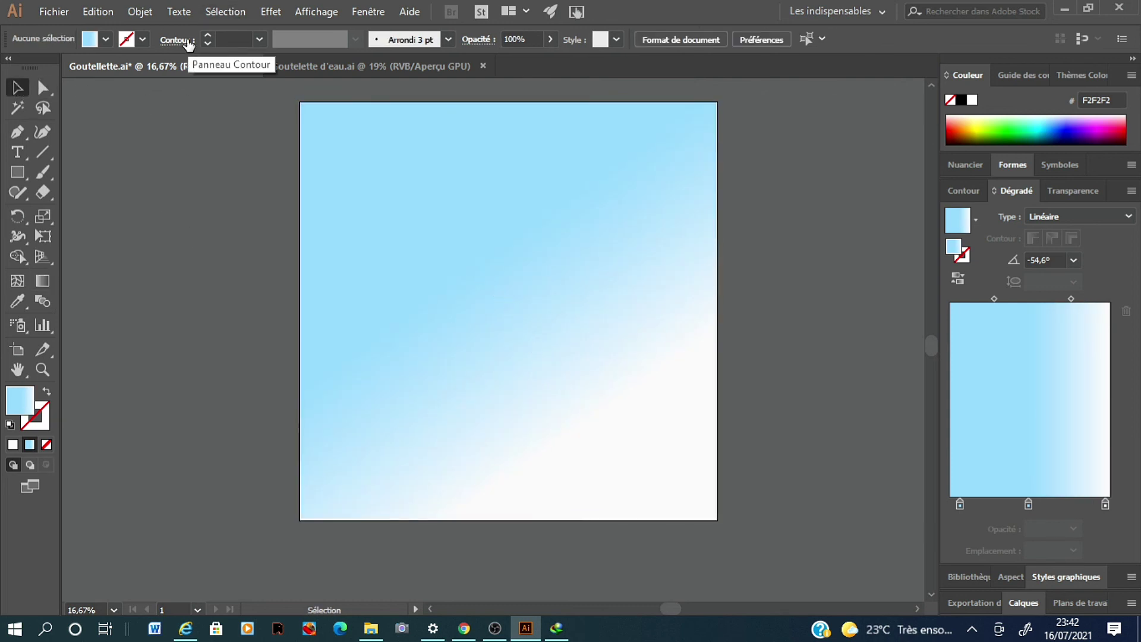
{"action": "left_click", "coordinate": [140, 11]}
{"action": "key", "text": "ctrl+a"}
{"action": "left_click", "coordinate": [140, 11]}
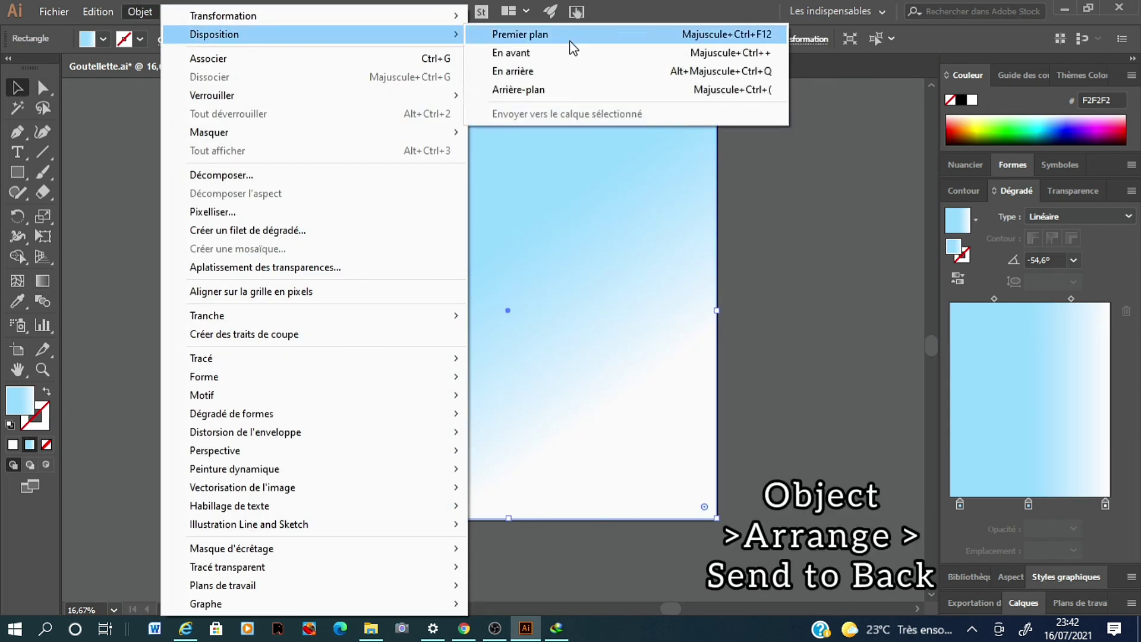
{"action": "left_click", "coordinate": [551, 90]}
{"action": "left_click", "coordinate": [856, 307]}
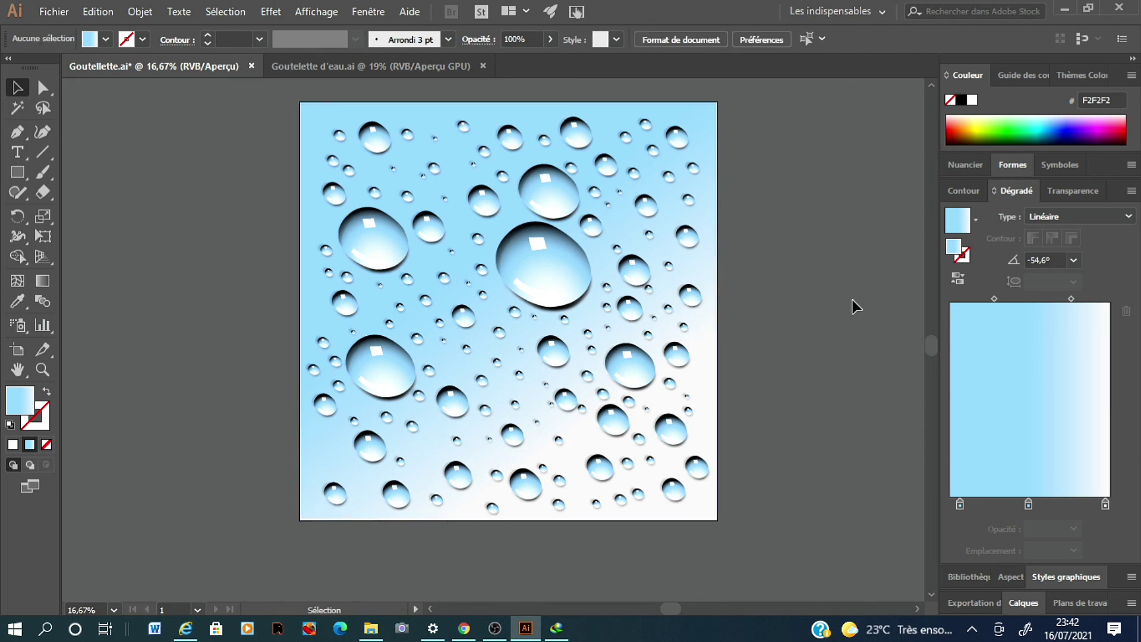